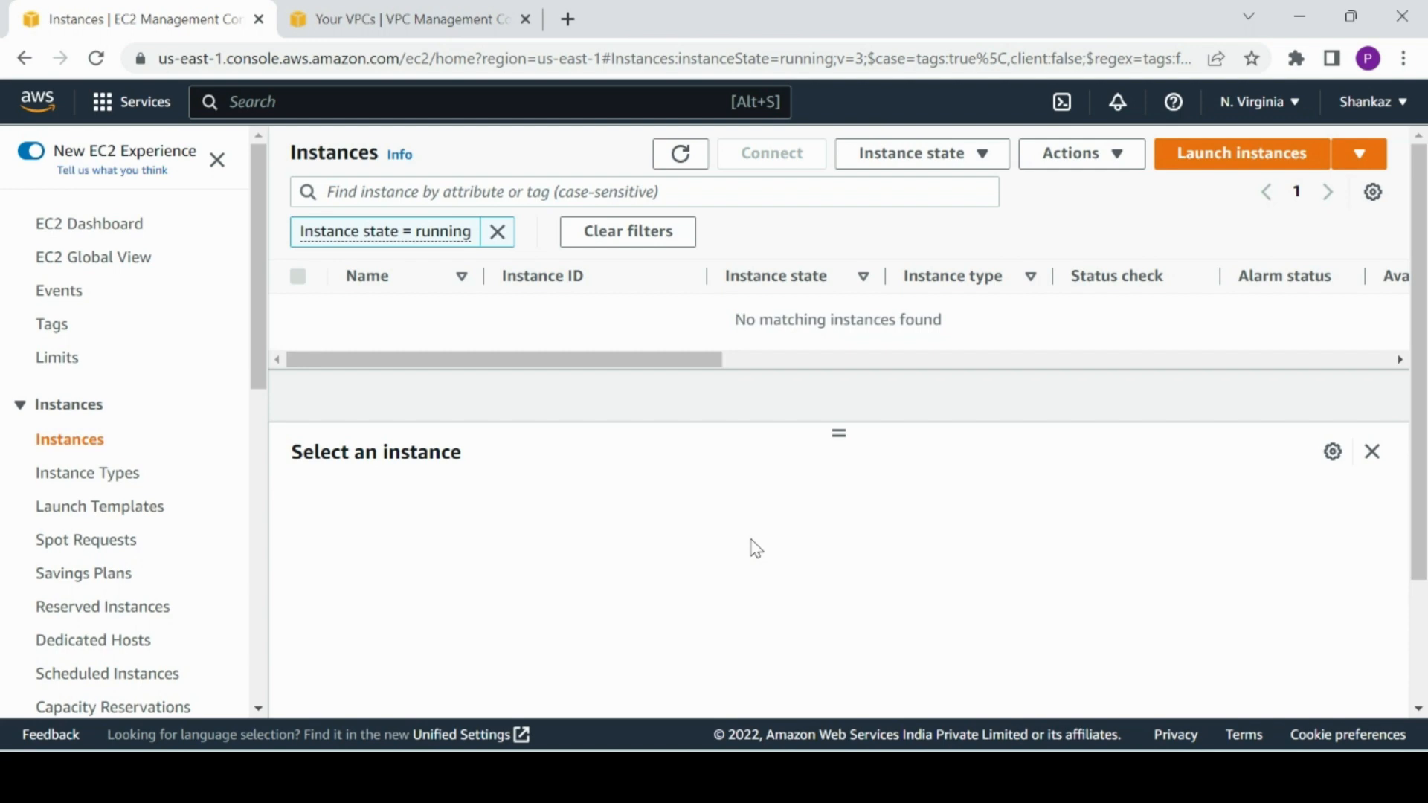
{"action": "left_click", "coordinate": [419, 19]}
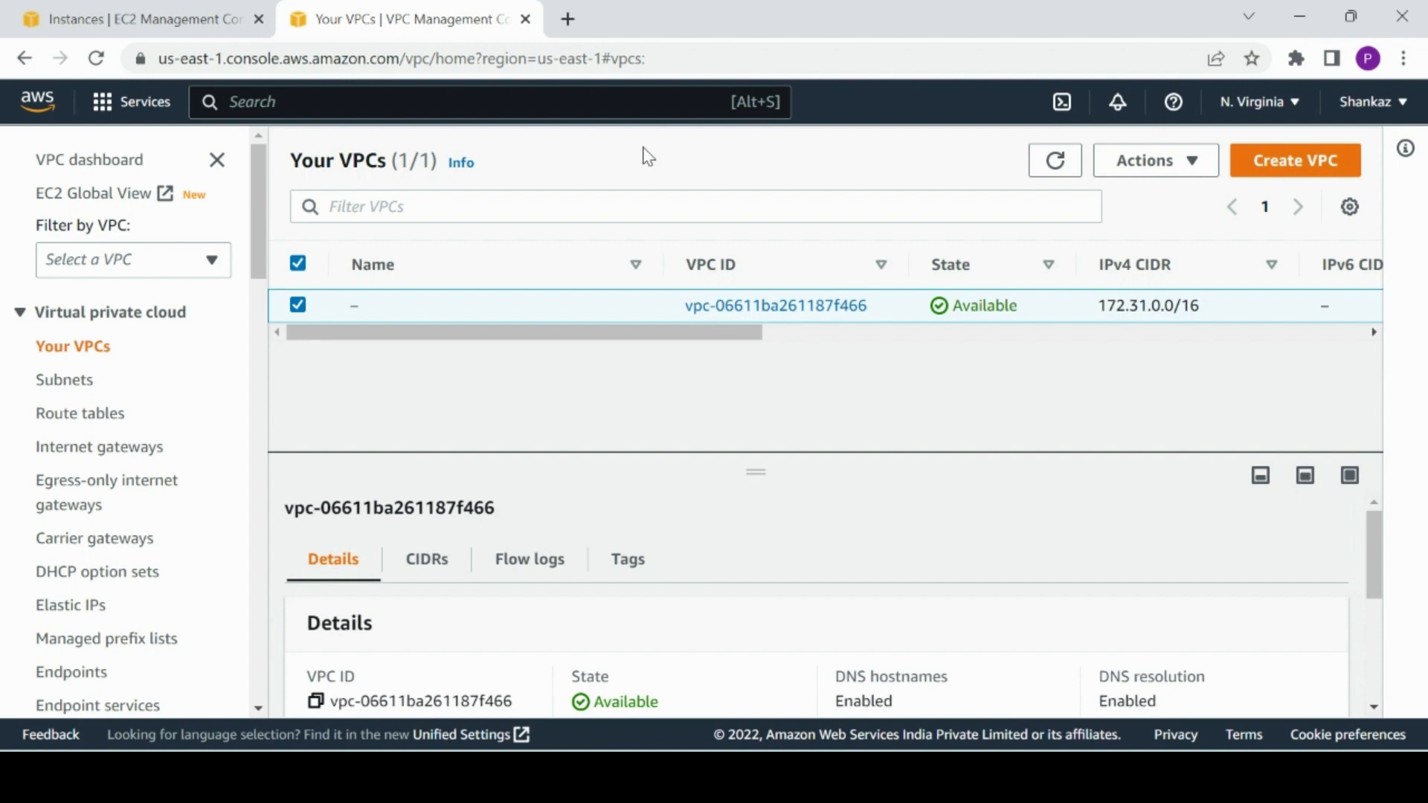
{"action": "left_click", "coordinate": [95, 4]}
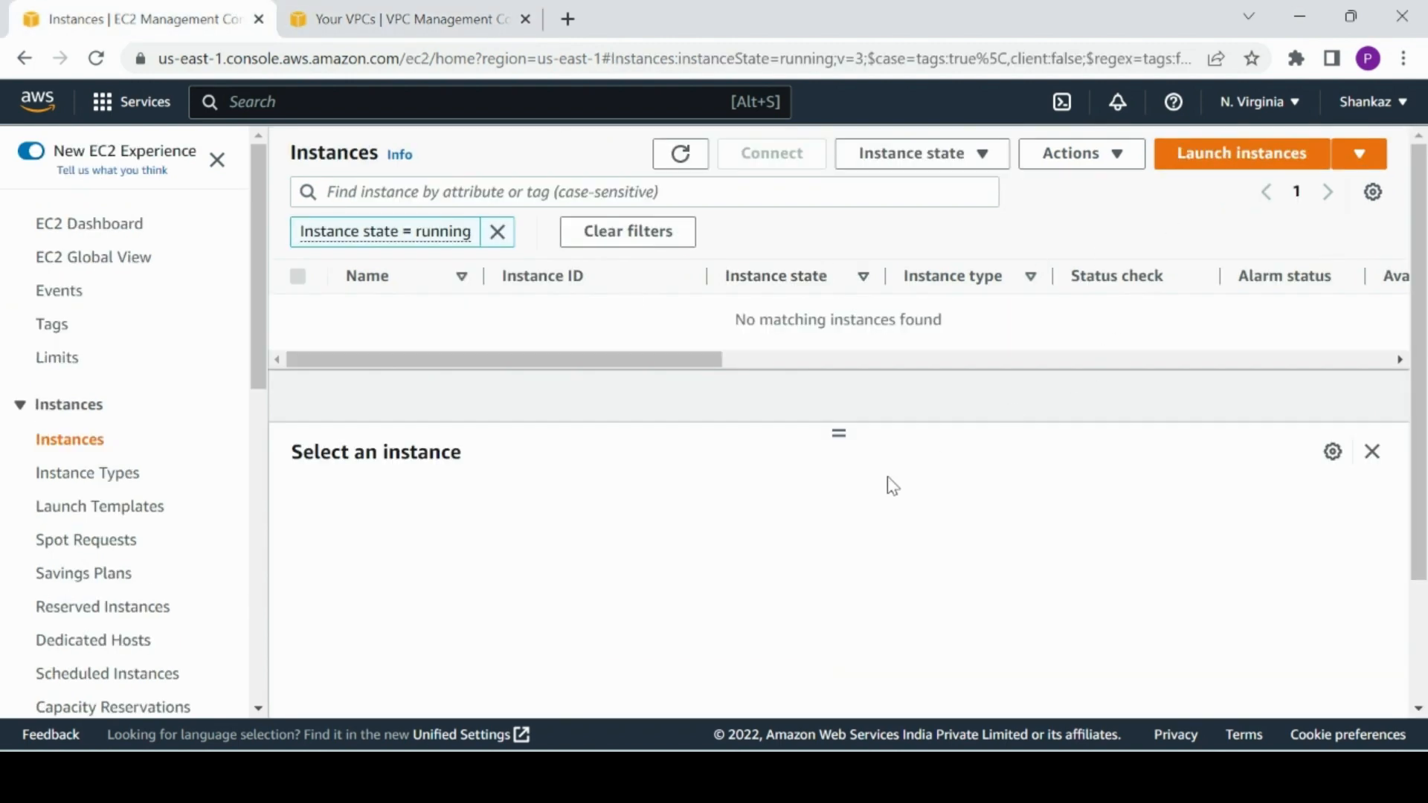
Create a VPC named demovpc with the IPv4 CIDR block 10.0.0.0/24
{"action": "left_click", "coordinate": [421, 15]}
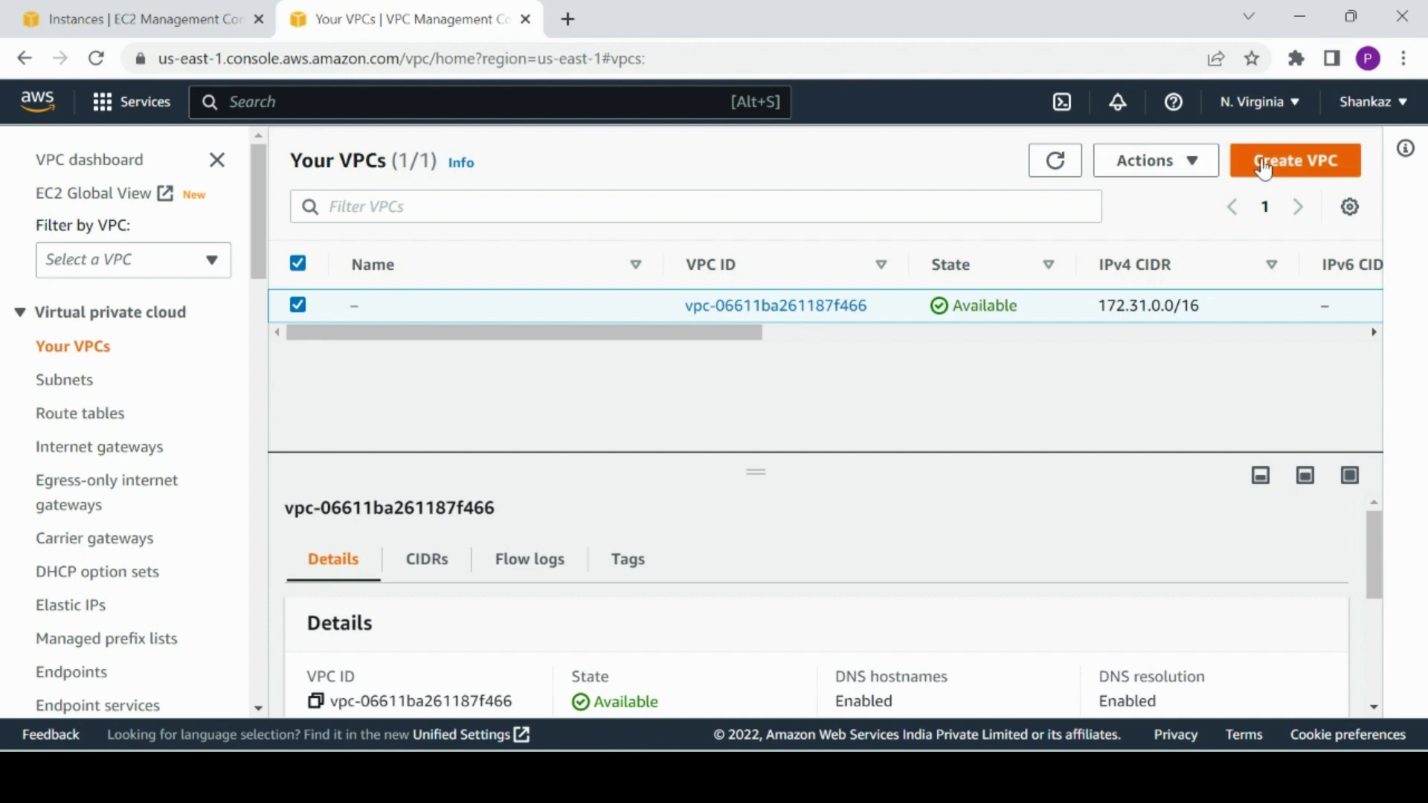
{"action": "left_click", "coordinate": [1291, 160]}
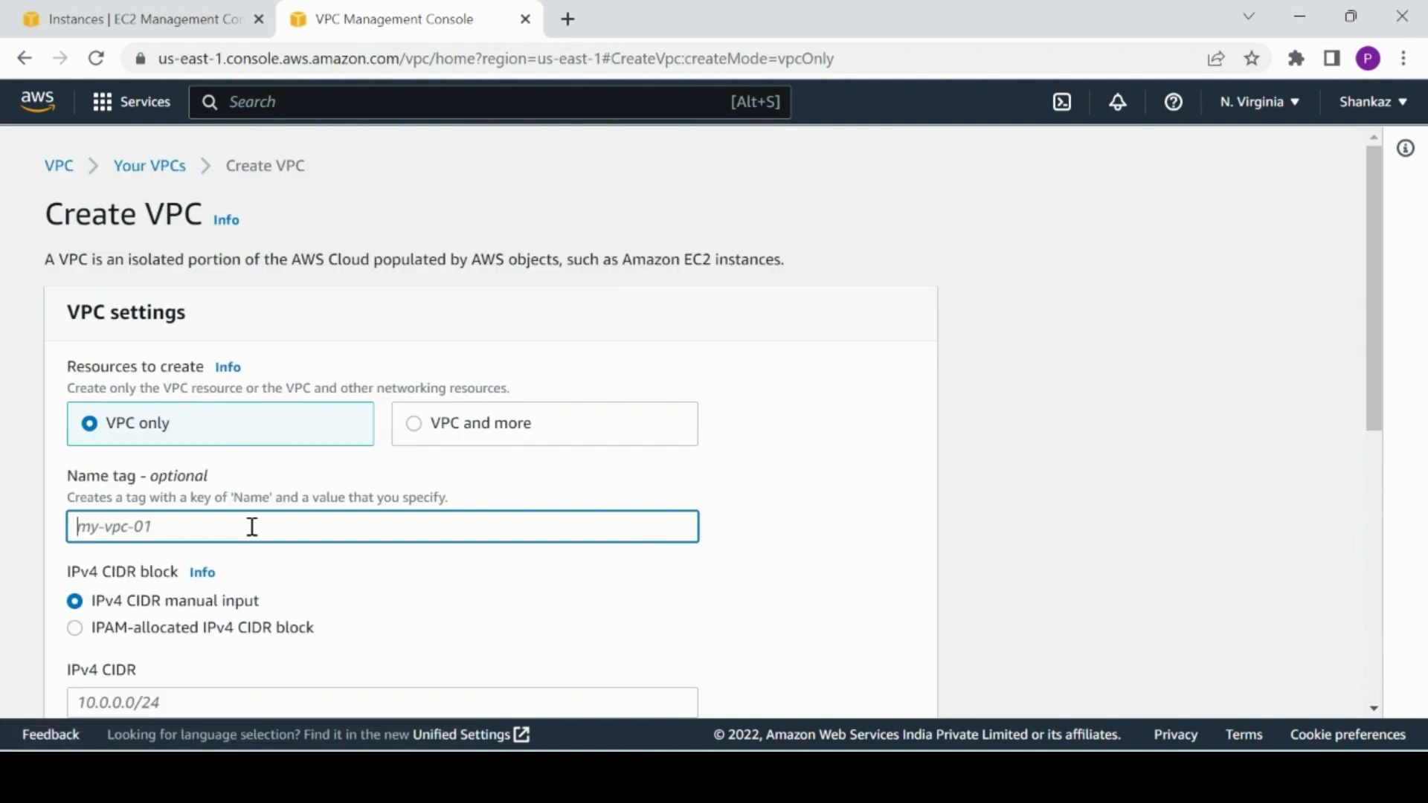
{"action": "left_click_drag", "start_coordinate": [1371, 327], "coordinate": [1376, 412]}
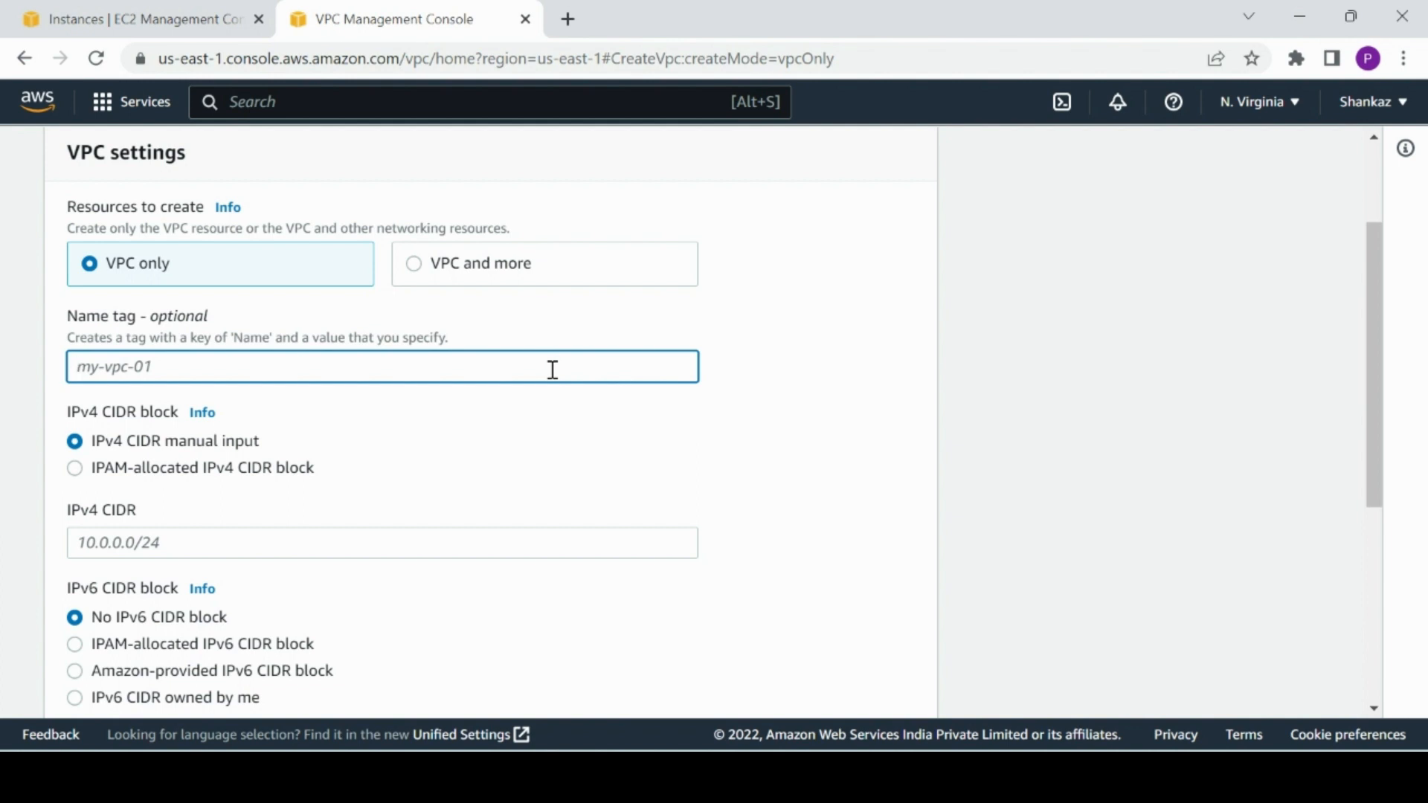
{"action": "type", "text": "demovpc"}
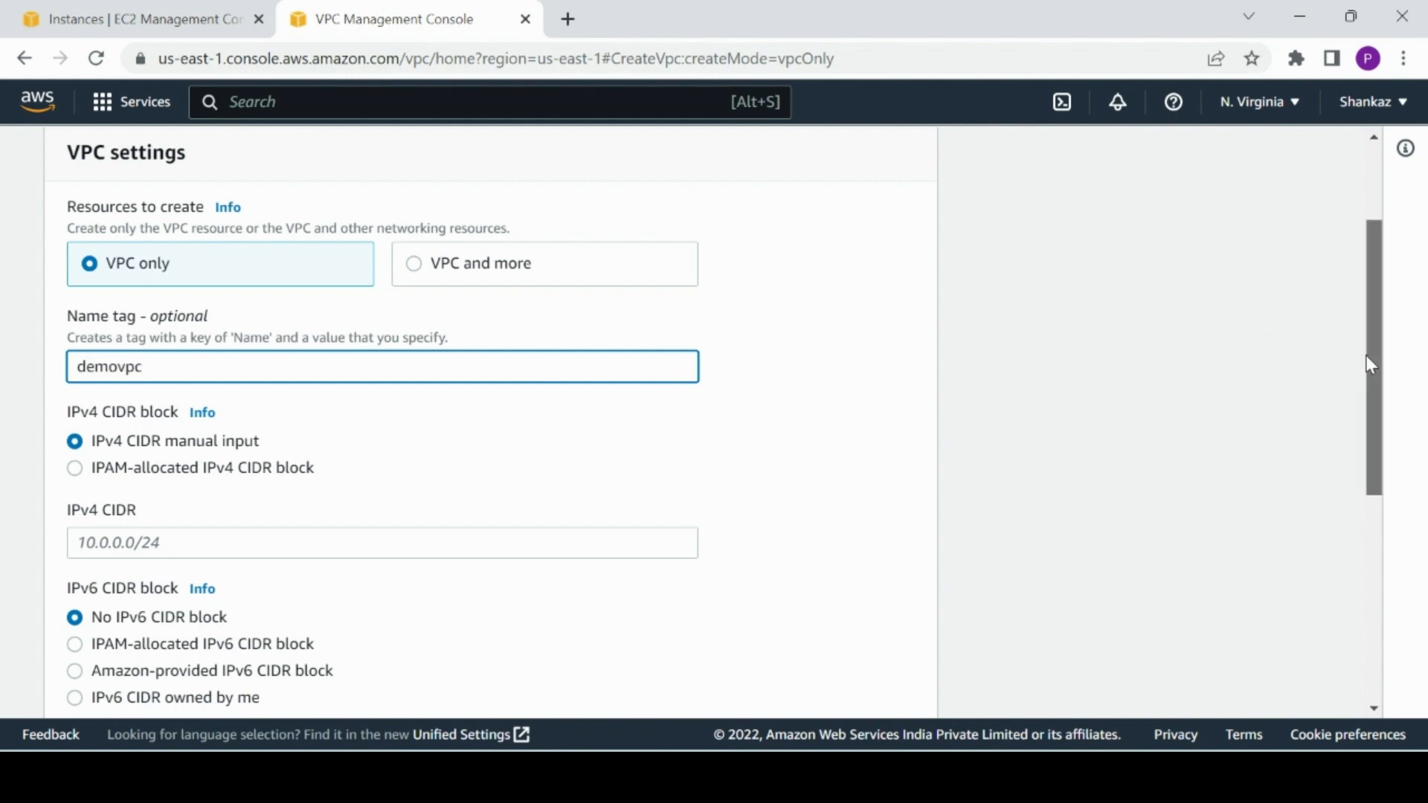
{"action": "left_click_drag", "start_coordinate": [1370, 364], "coordinate": [1336, 427]}
{"action": "left_click", "coordinate": [457, 377]}
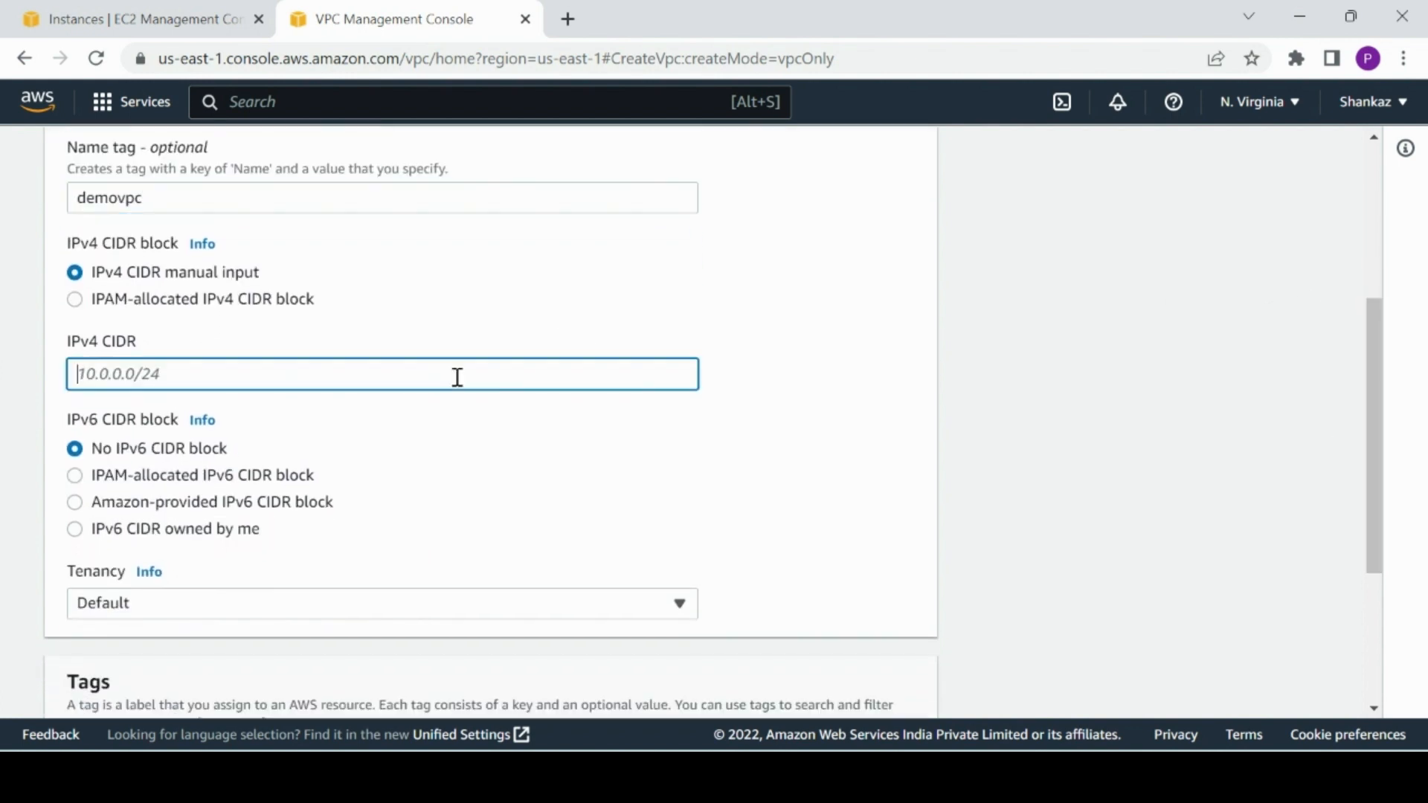
{"action": "type", "text": "10.0.0.0/24"}
{"action": "left_click_drag", "start_coordinate": [1368, 439], "coordinate": [989, 686]}
{"action": "left_click", "coordinate": [904, 695]}
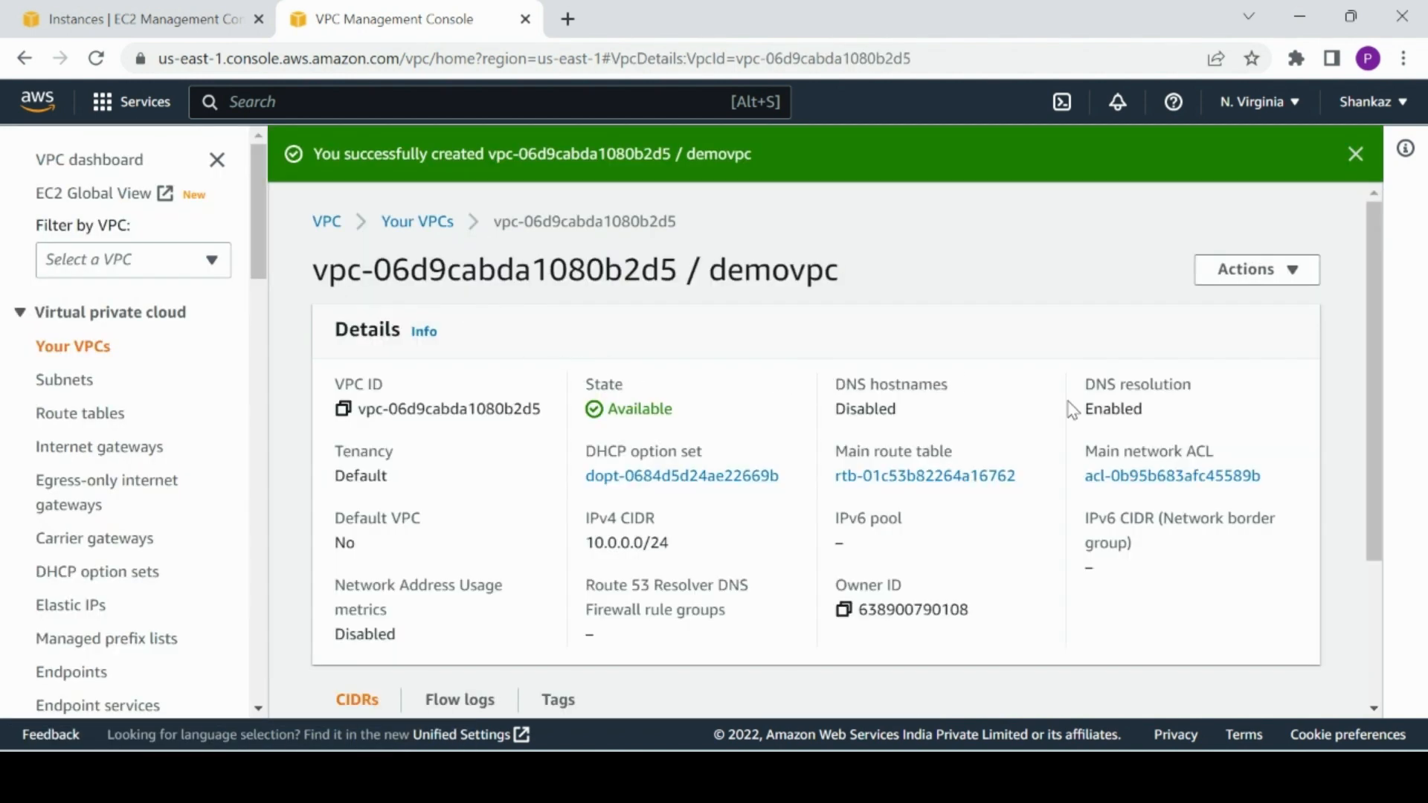
Begin creating a new subnet and assign it to the demovpc VPC
{"action": "left_click", "coordinate": [79, 381]}
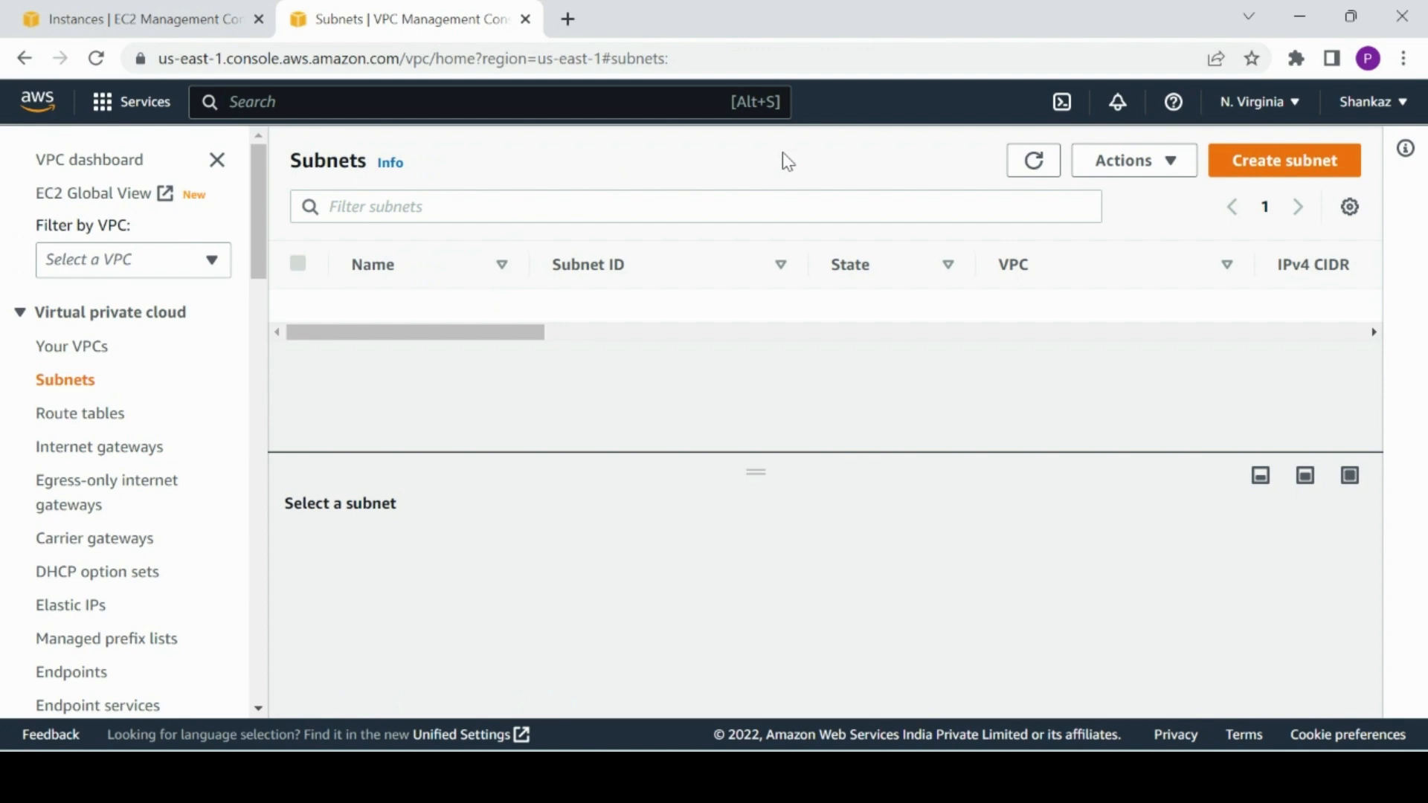
{"action": "left_click", "coordinate": [1273, 172]}
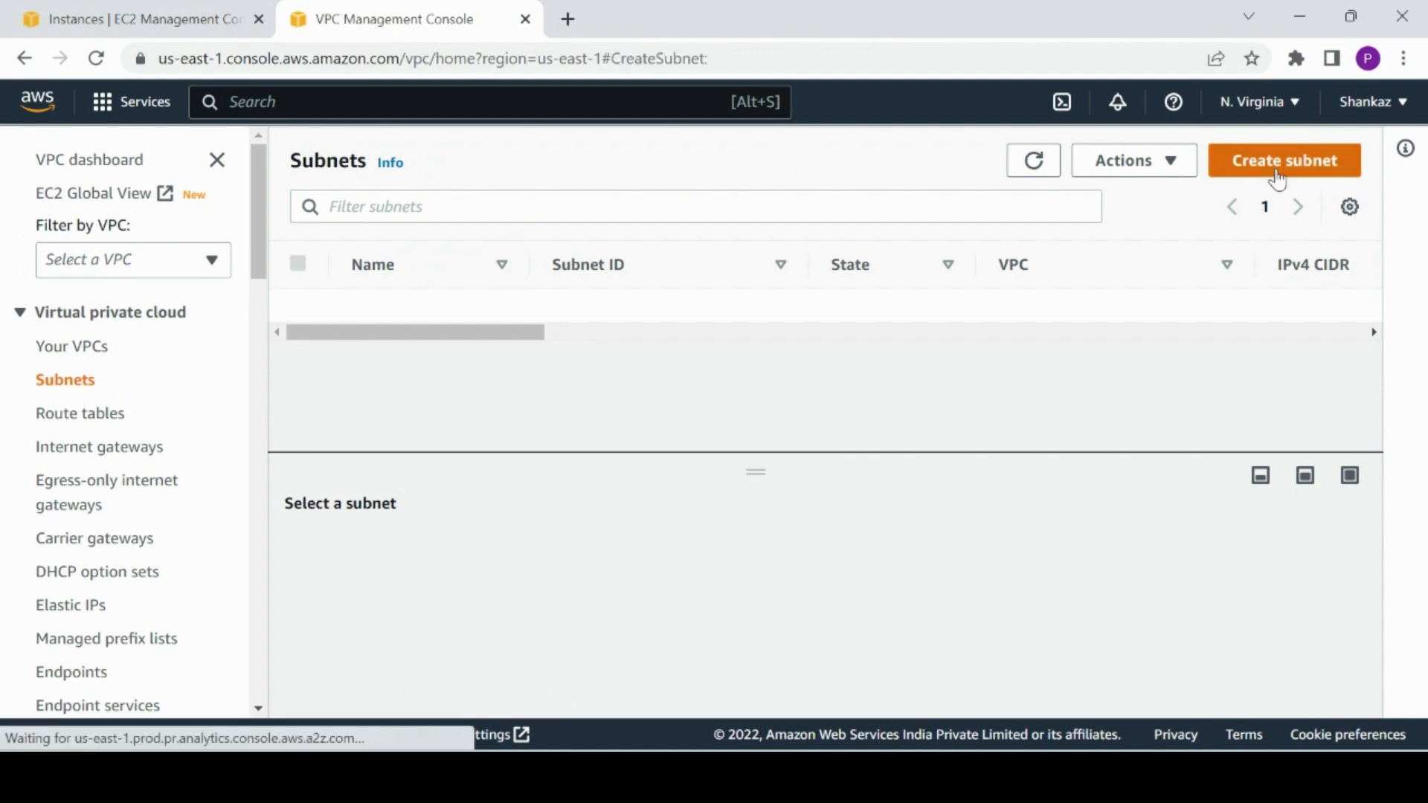
{"action": "left_click", "coordinate": [414, 405]}
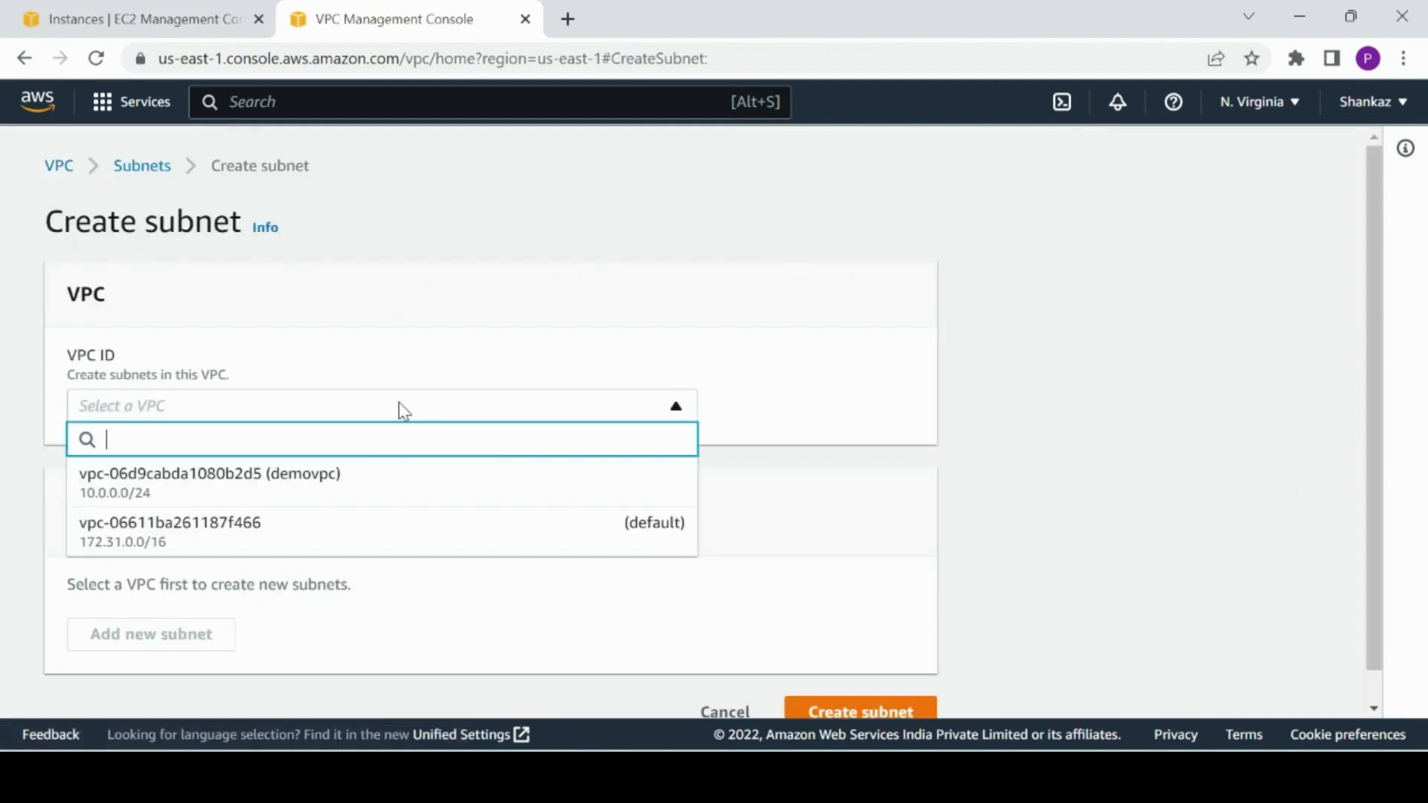
{"action": "left_click", "coordinate": [325, 483]}
Name the subnet demosubnet and place it in the US East (N. Virginia) / us-east-1a availability zone
{"action": "left_click_drag", "start_coordinate": [1374, 318], "coordinate": [1382, 521]}
{"action": "left_click", "coordinate": [430, 316]}
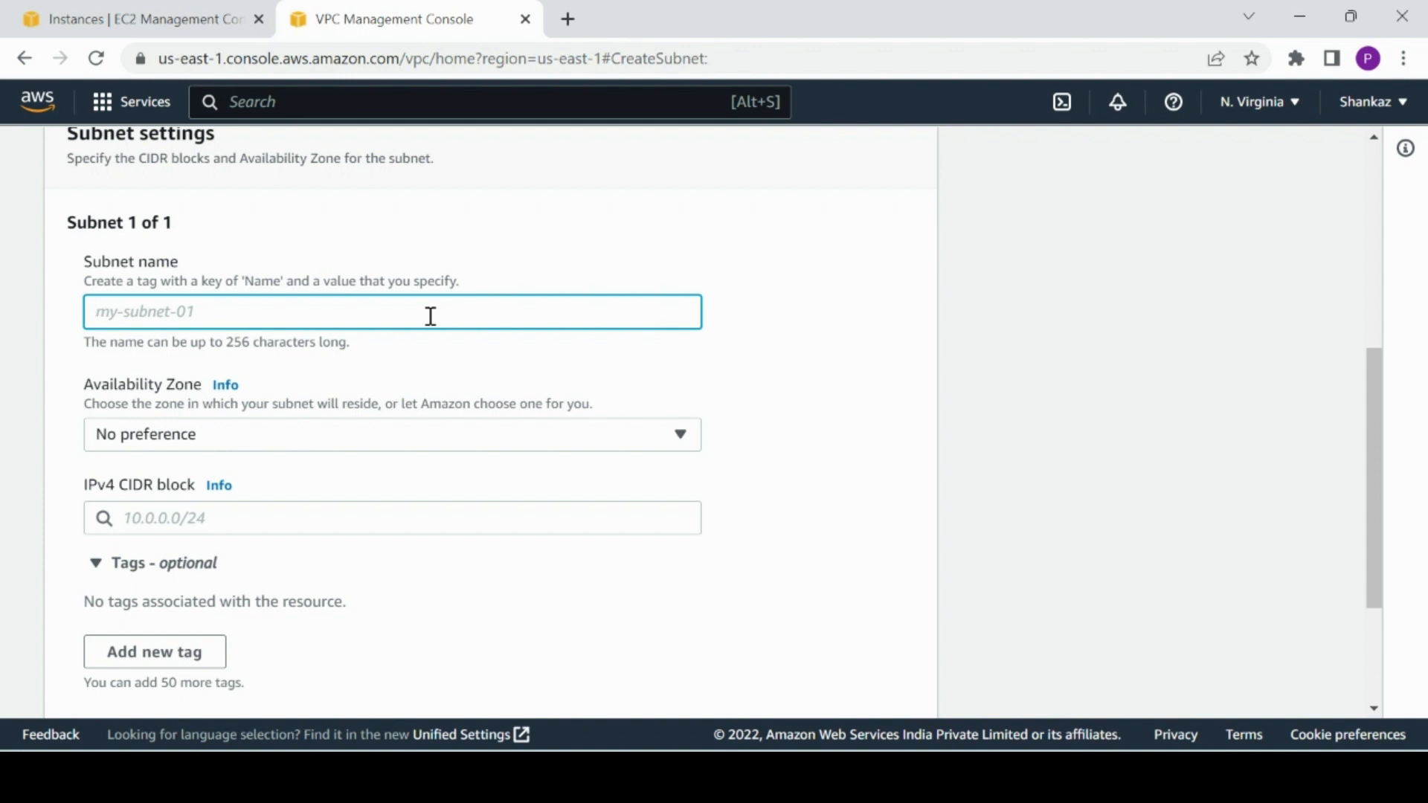
{"action": "type", "text": "d"}
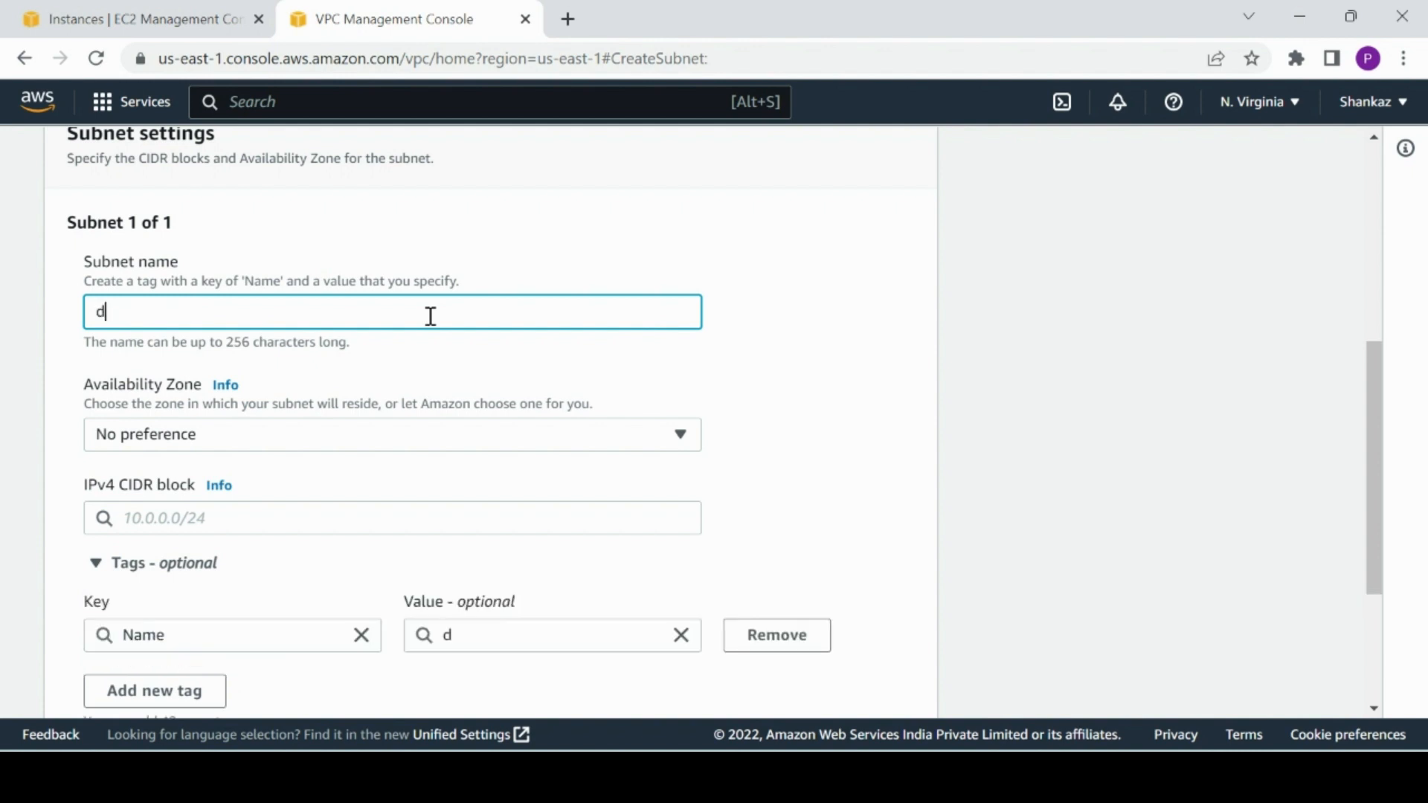
{"action": "type", "text": "emosubvnet"}
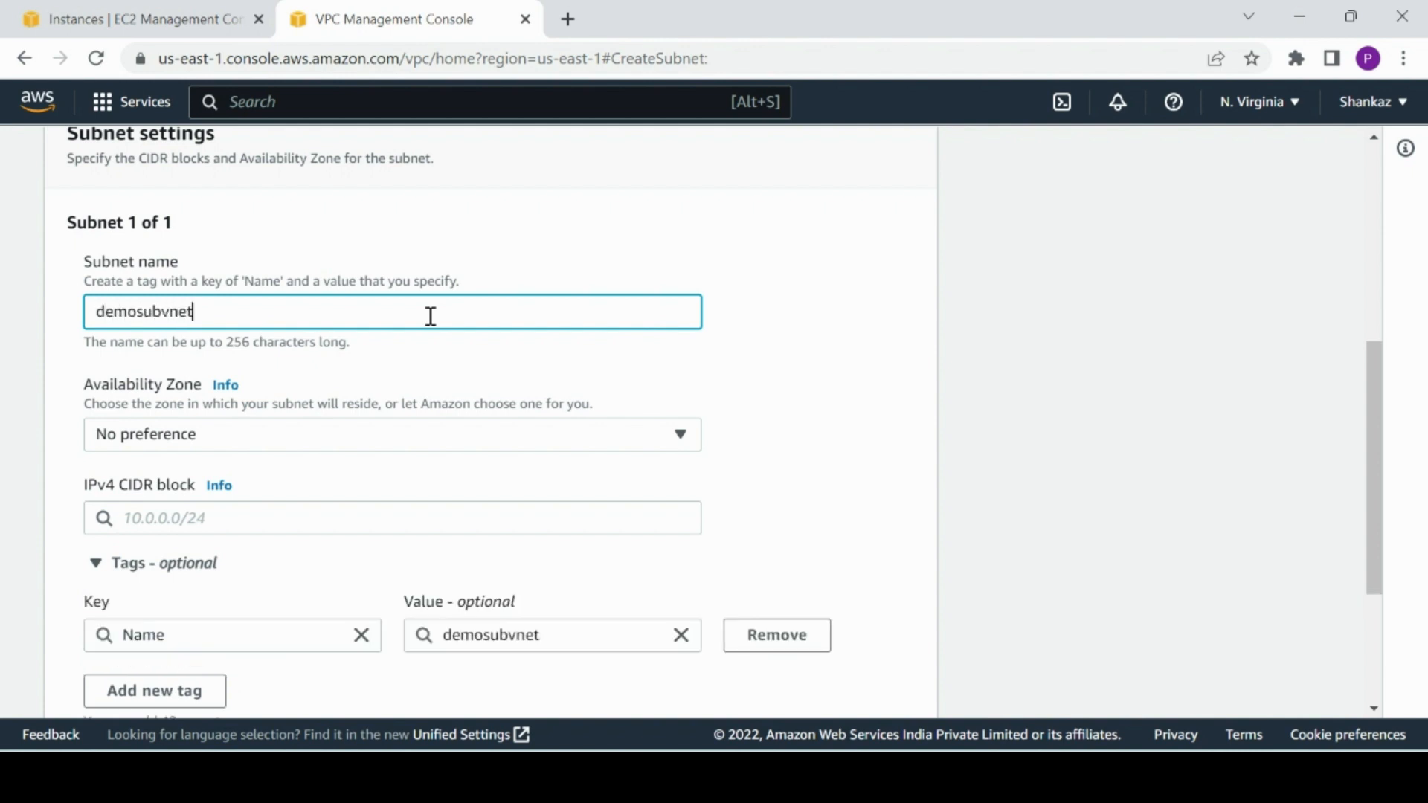
{"action": "key", "text": "BackSpace"}
{"action": "key", "text": "BackSpace"}
{"action": "key", "text": "BackSpace"}
{"action": "key", "text": "BackSpace"}
{"action": "type", "text": "net"}
{"action": "left_click", "coordinate": [679, 435]}
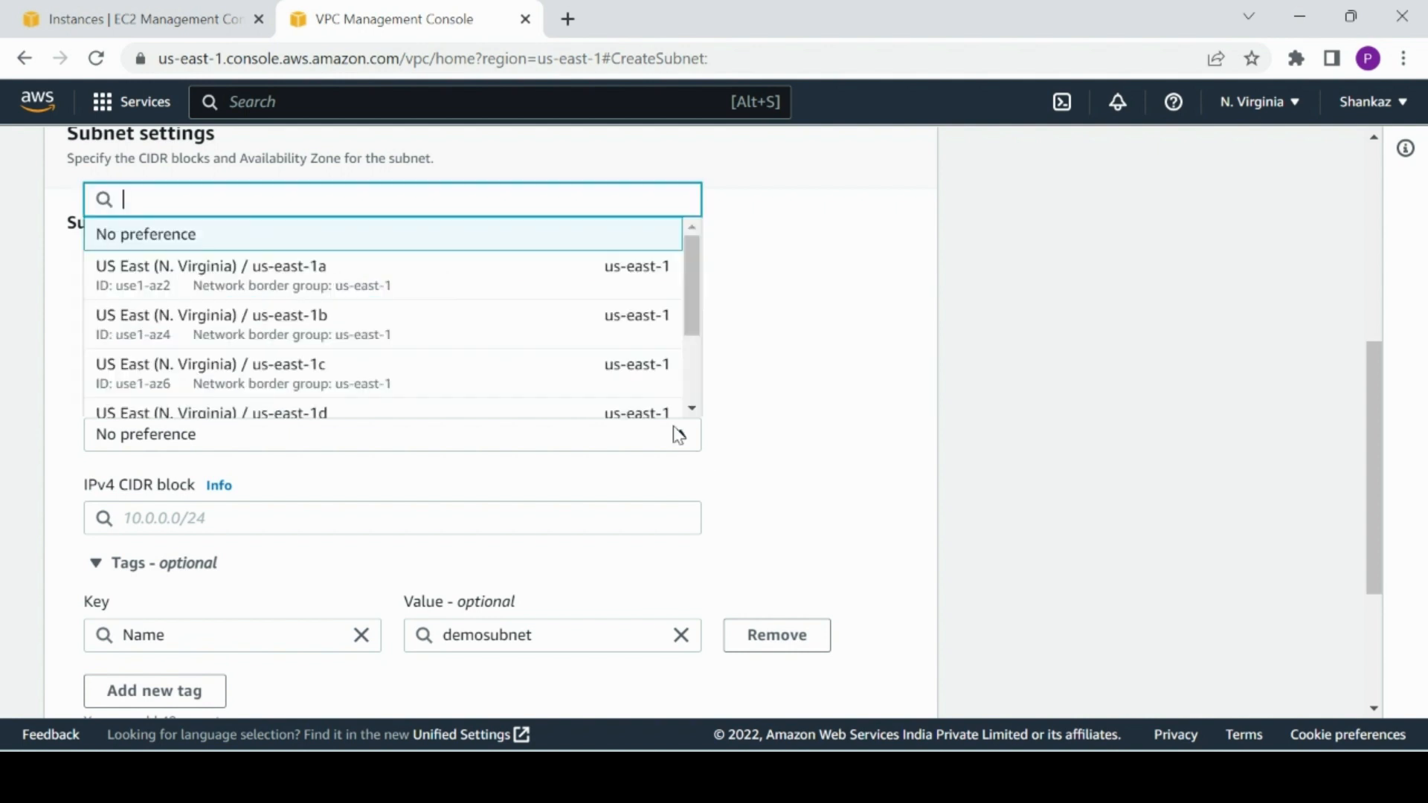
{"action": "left_click", "coordinate": [480, 290]}
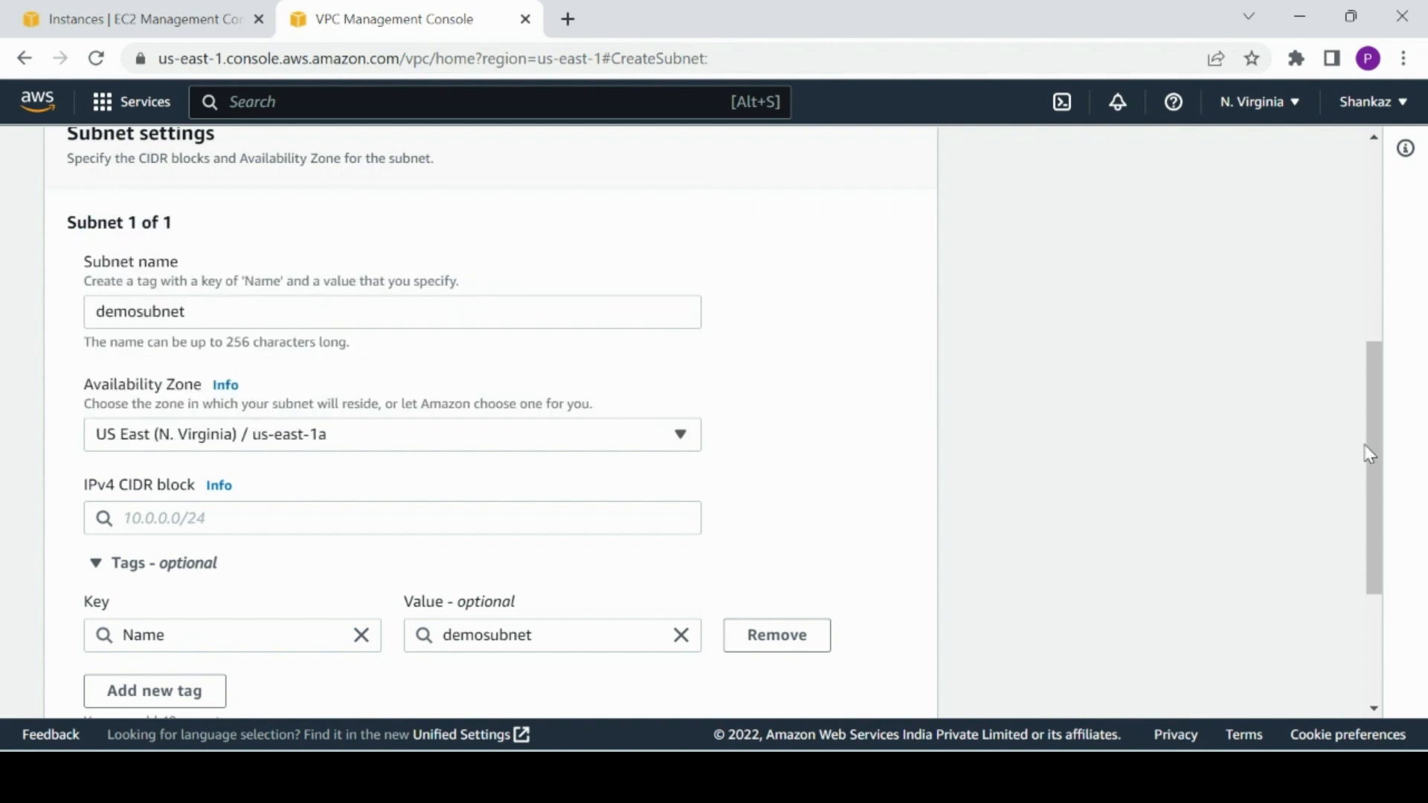
Set the subnet's IPv4 CIDR block to 10.0.0.0/28 and create the subnet
{"action": "left_click_drag", "start_coordinate": [1368, 455], "coordinate": [1345, 510]}
{"action": "left_click", "coordinate": [422, 347]}
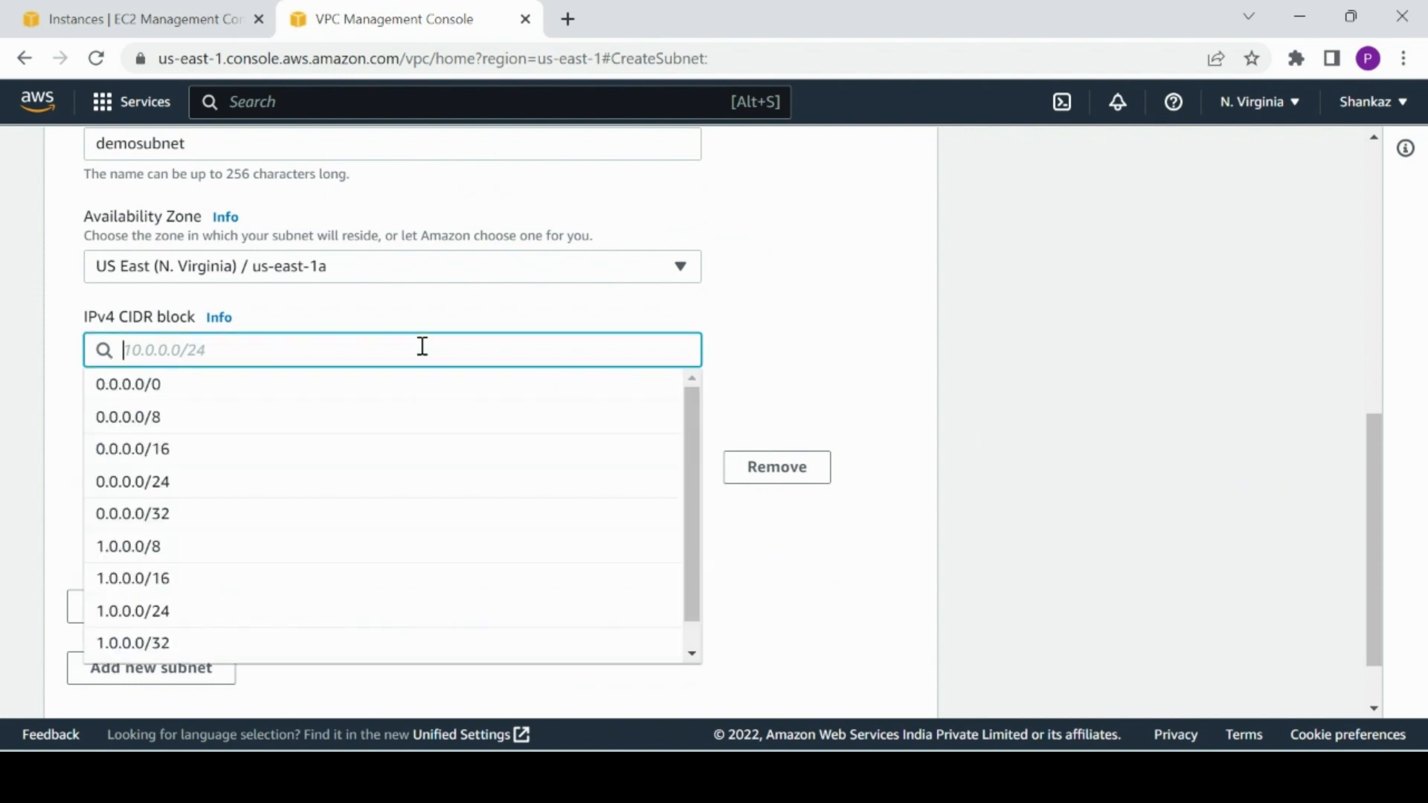
{"action": "type", "text": "10.0.0"}
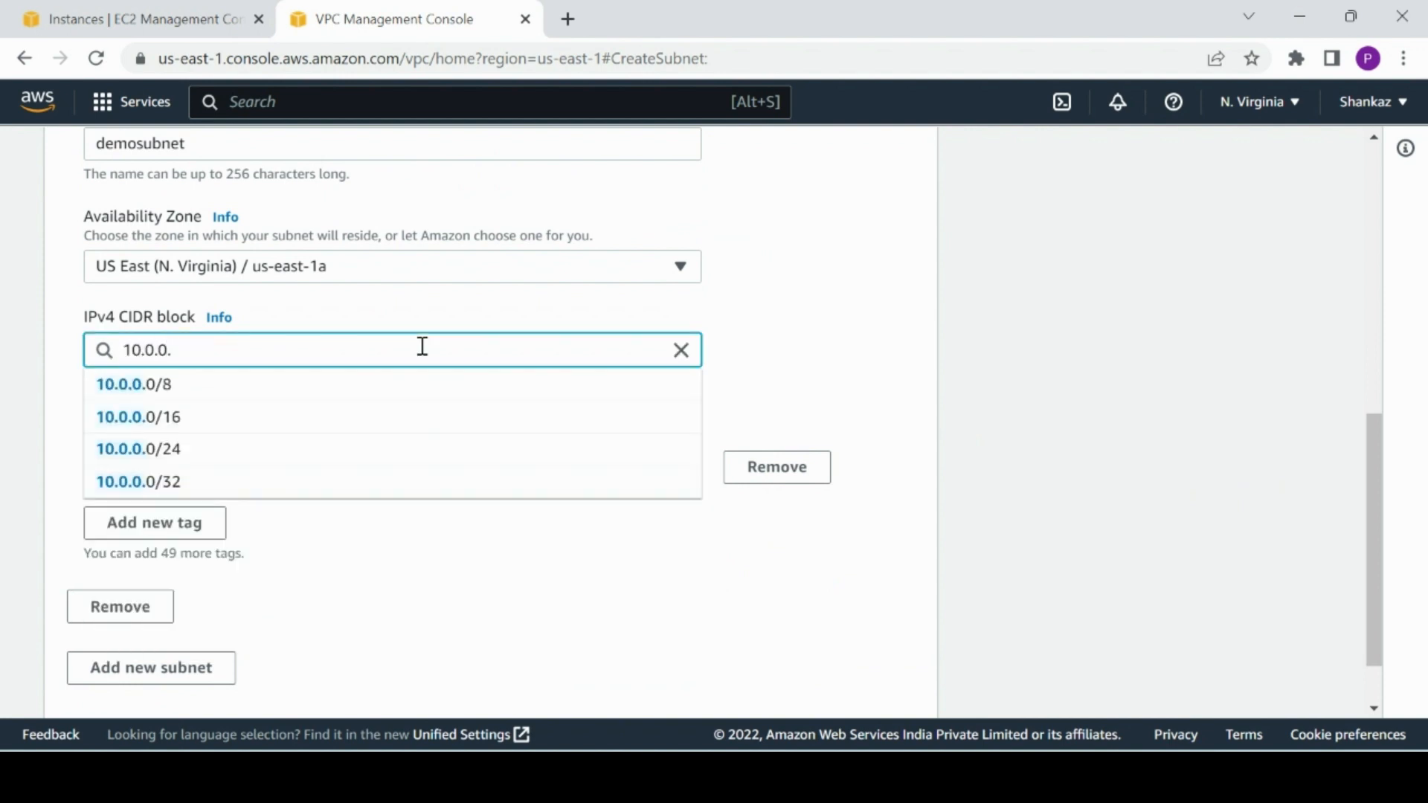
{"action": "type", "text": ".0/"}
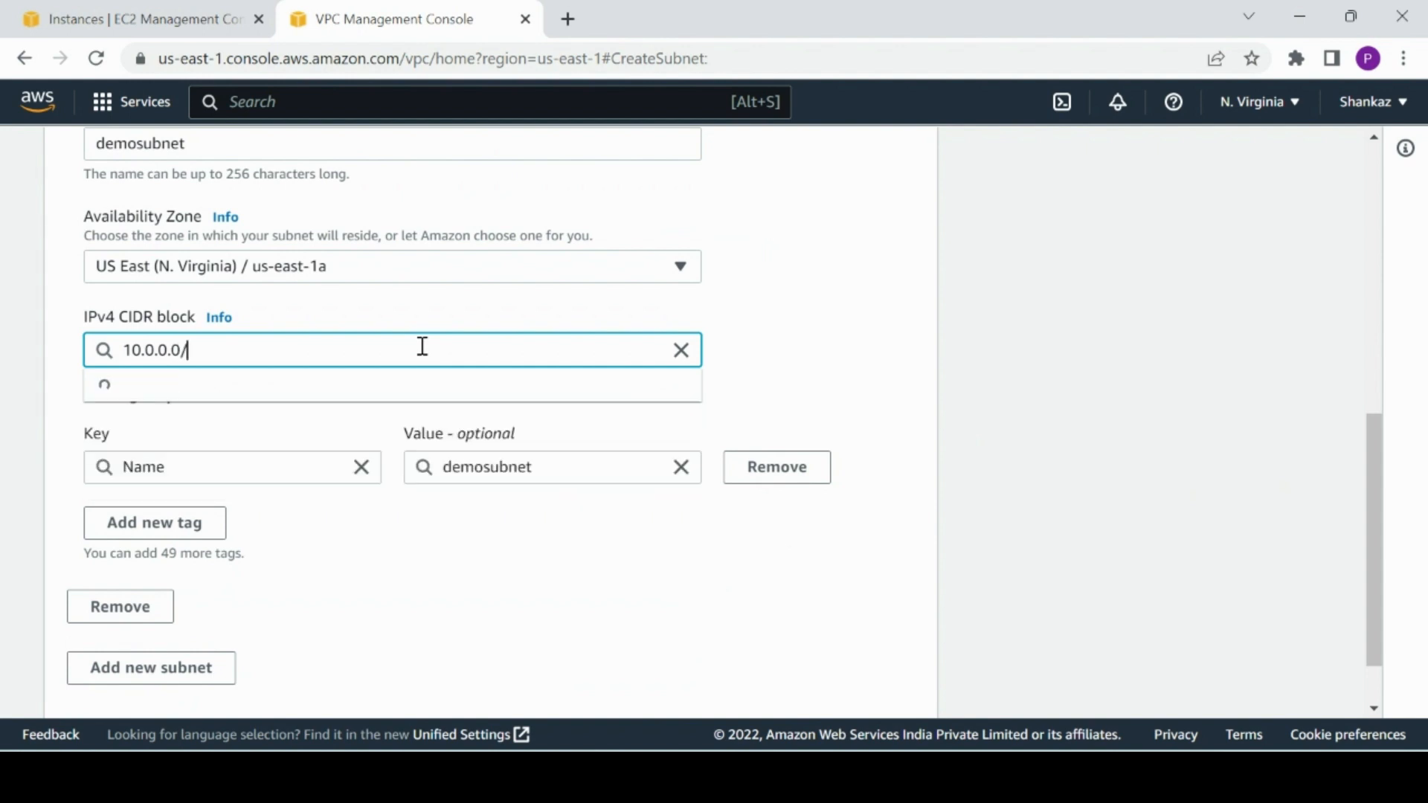
{"action": "type", "text": "28"}
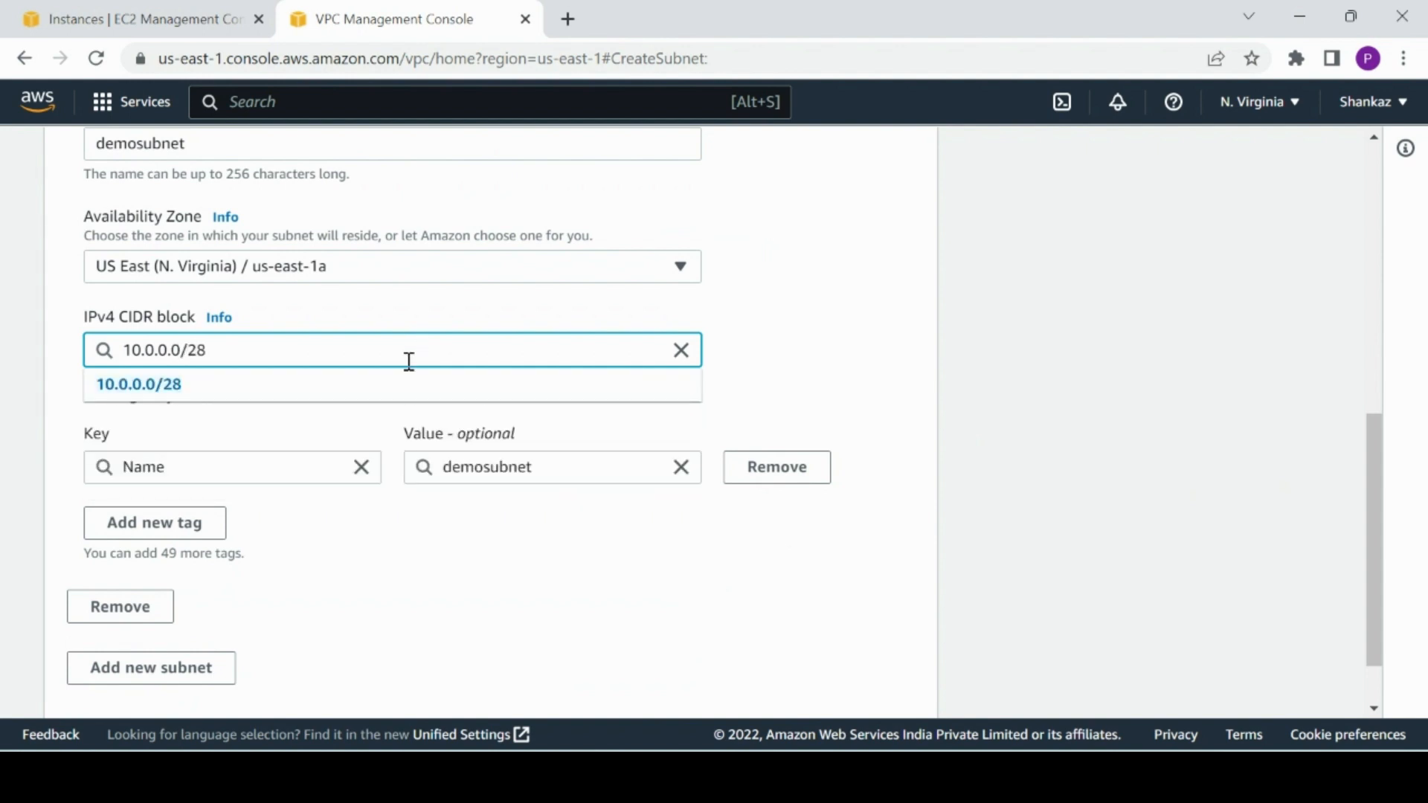
{"action": "left_click", "coordinate": [404, 412]}
{"action": "left_click", "coordinate": [443, 408]}
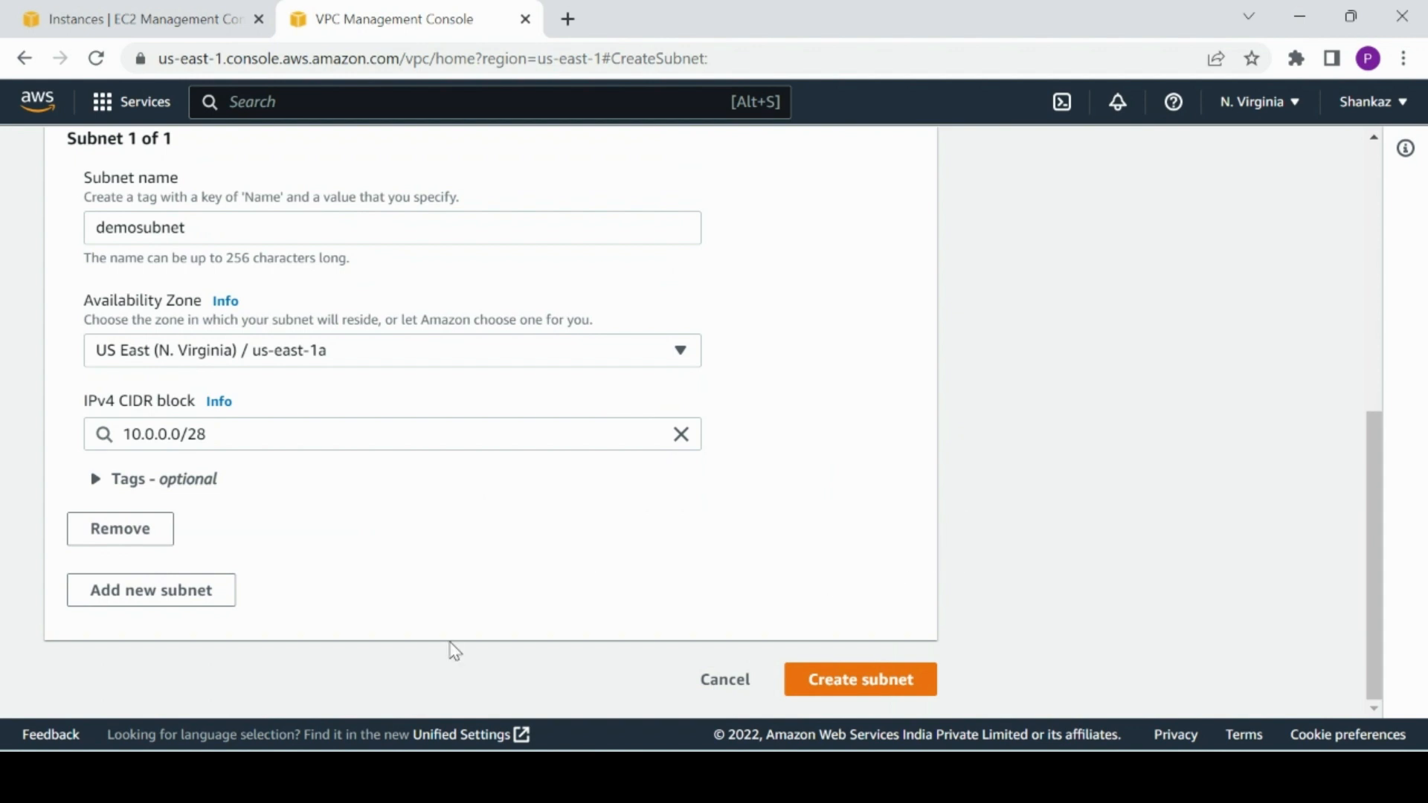
{"action": "left_click", "coordinate": [890, 687]}
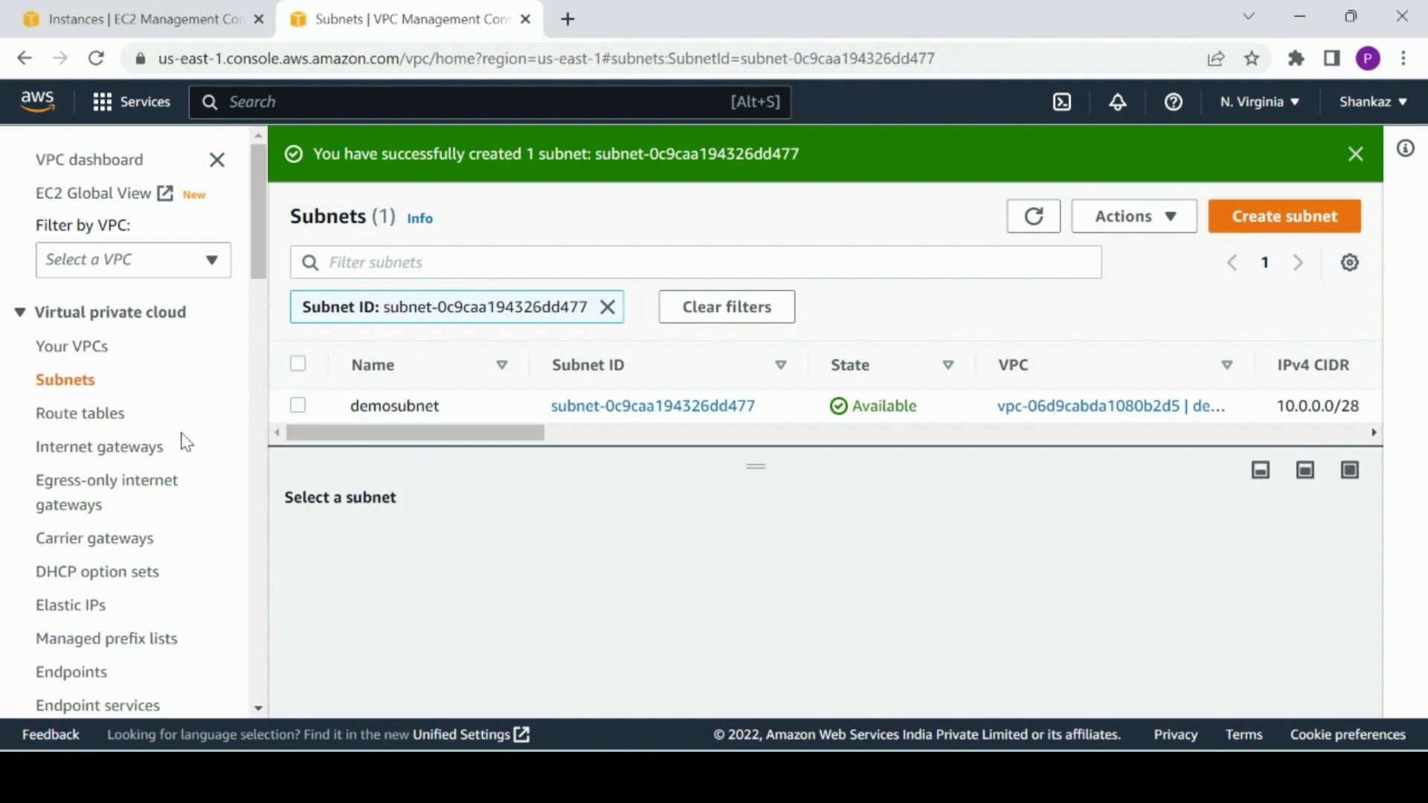
Create a route table named demort in the demovpc VPC
{"action": "left_click", "coordinate": [117, 426]}
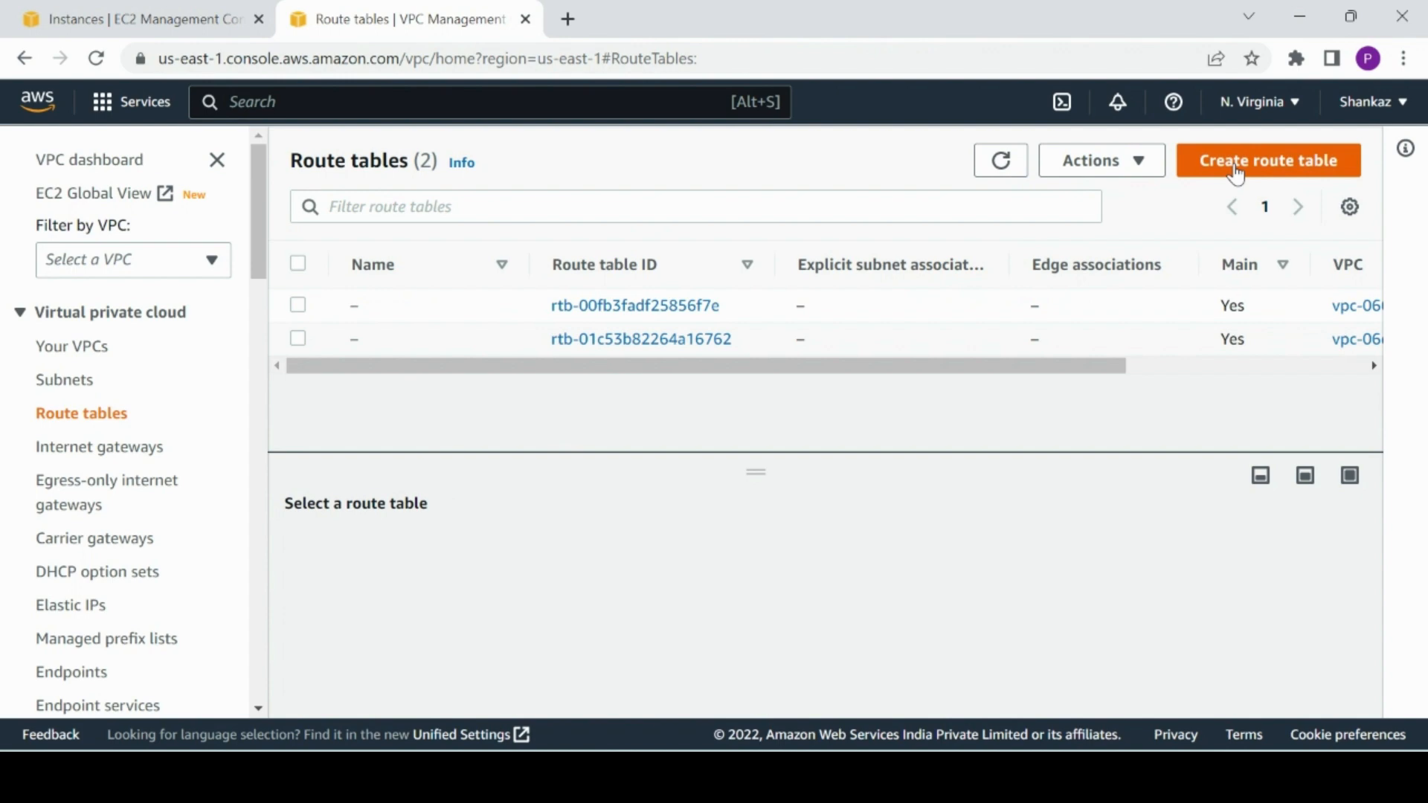
{"action": "left_click", "coordinate": [1236, 173]}
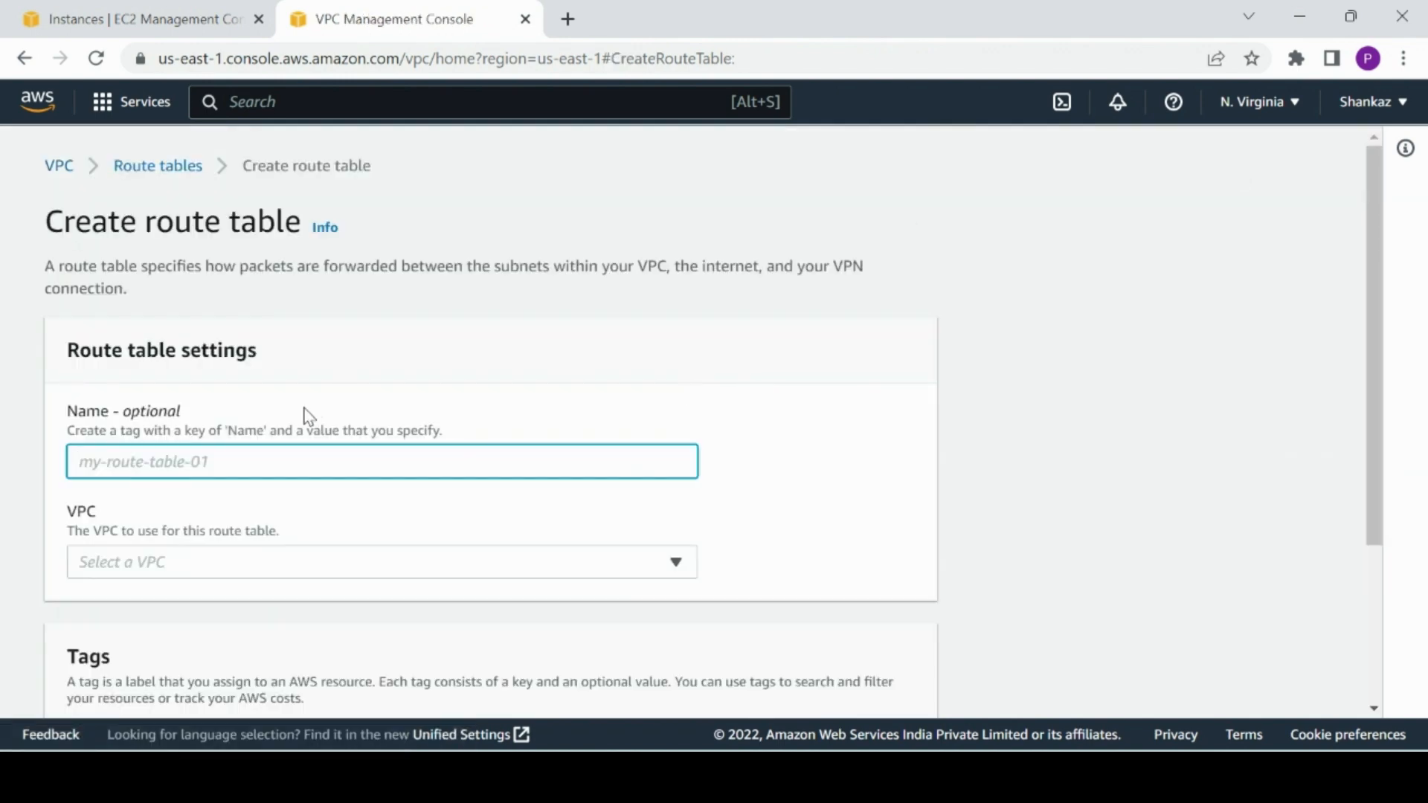
{"action": "type", "text": "demo"}
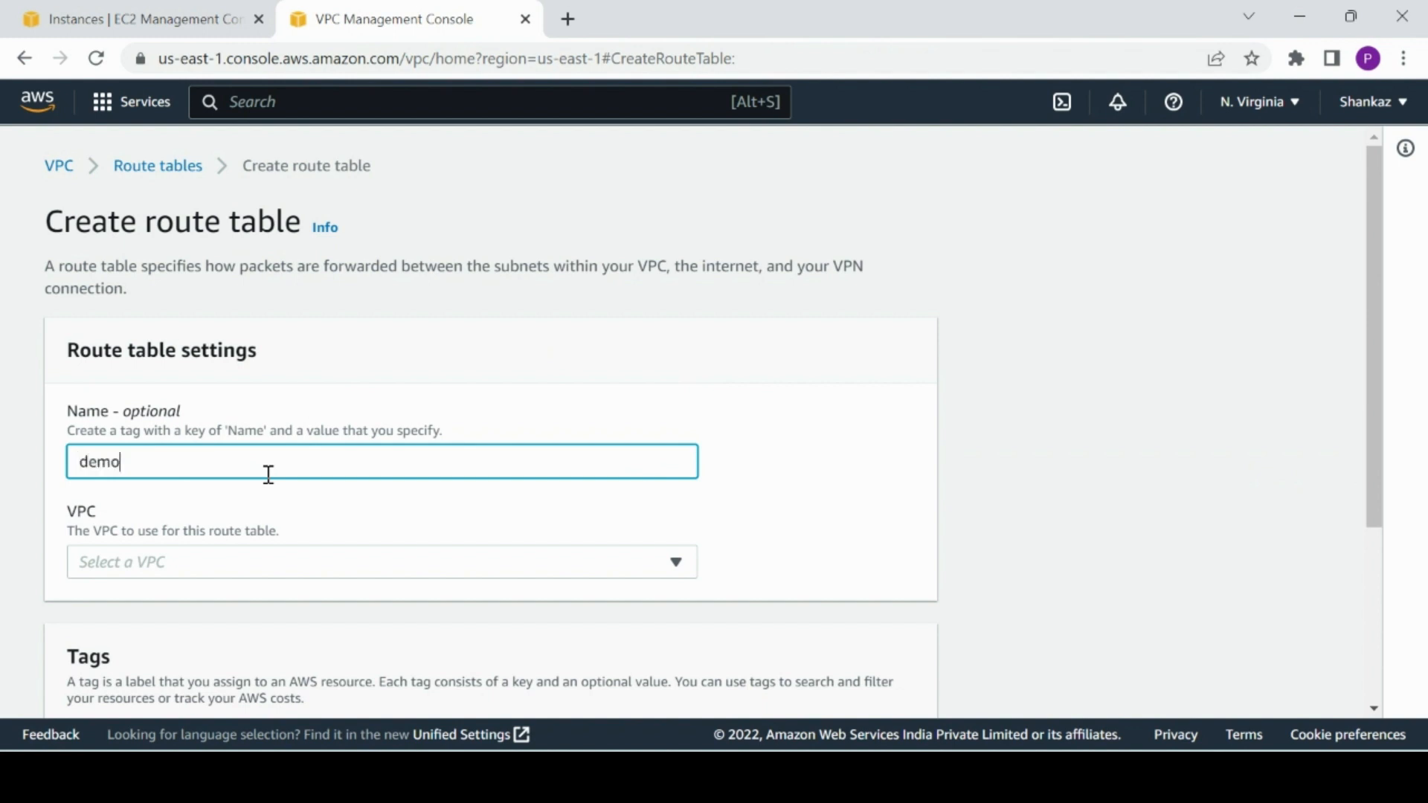
{"action": "type", "text": "rt"}
{"action": "left_click", "coordinate": [657, 566]}
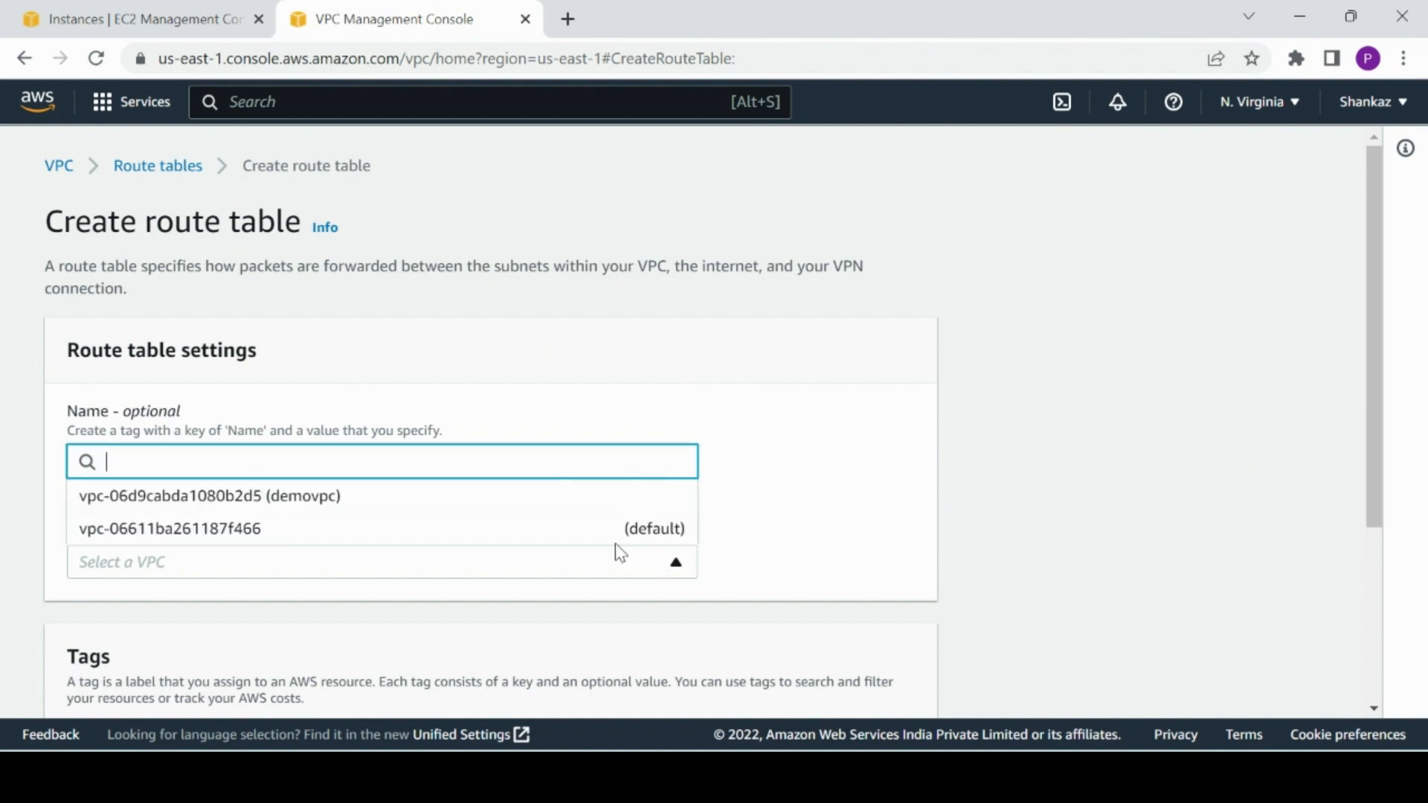
{"action": "left_click", "coordinate": [462, 493]}
{"action": "left_click_drag", "start_coordinate": [1369, 379], "coordinate": [1383, 577]}
{"action": "left_click", "coordinate": [868, 693]}
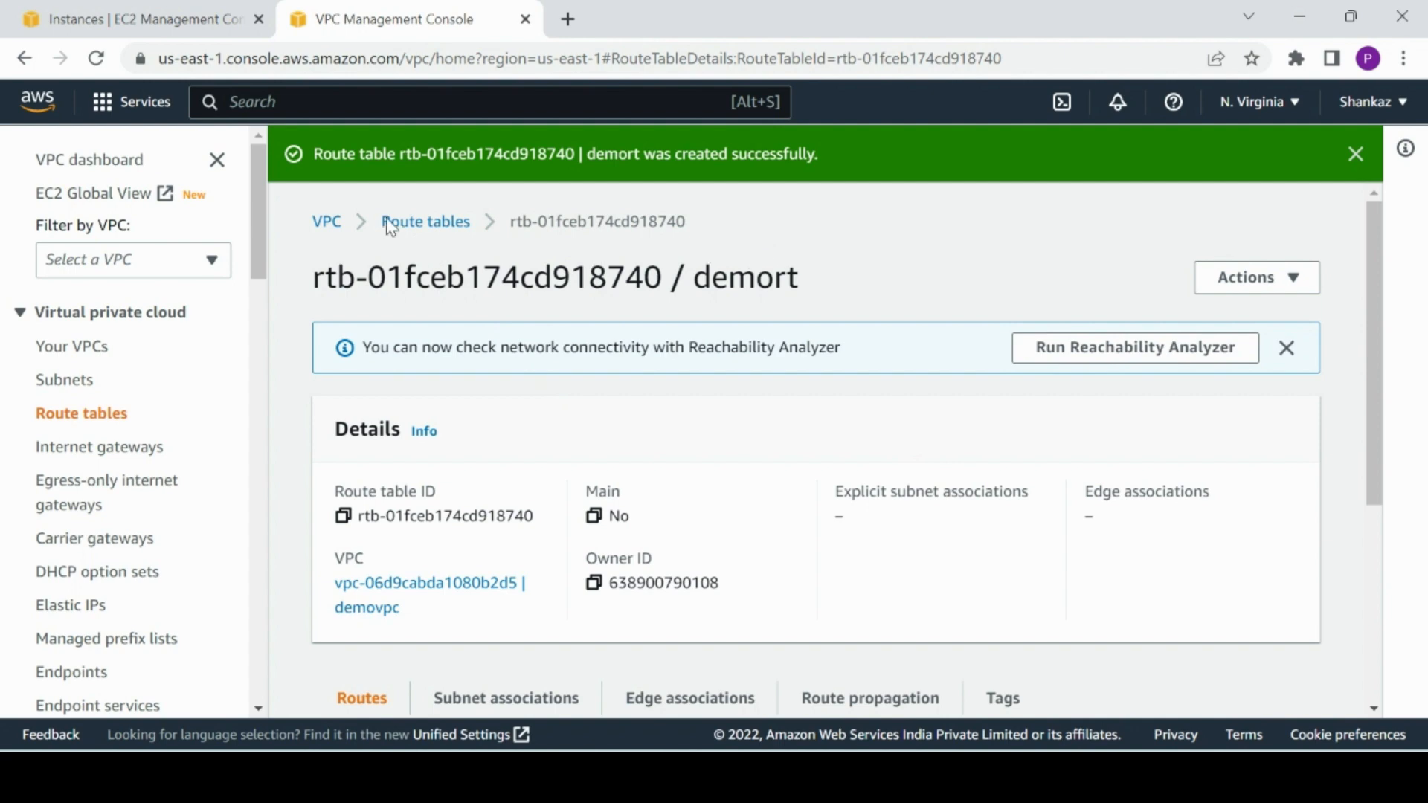
Switch to the EC2 console and start launching a new instance named demoec2
{"action": "left_click", "coordinate": [203, 22]}
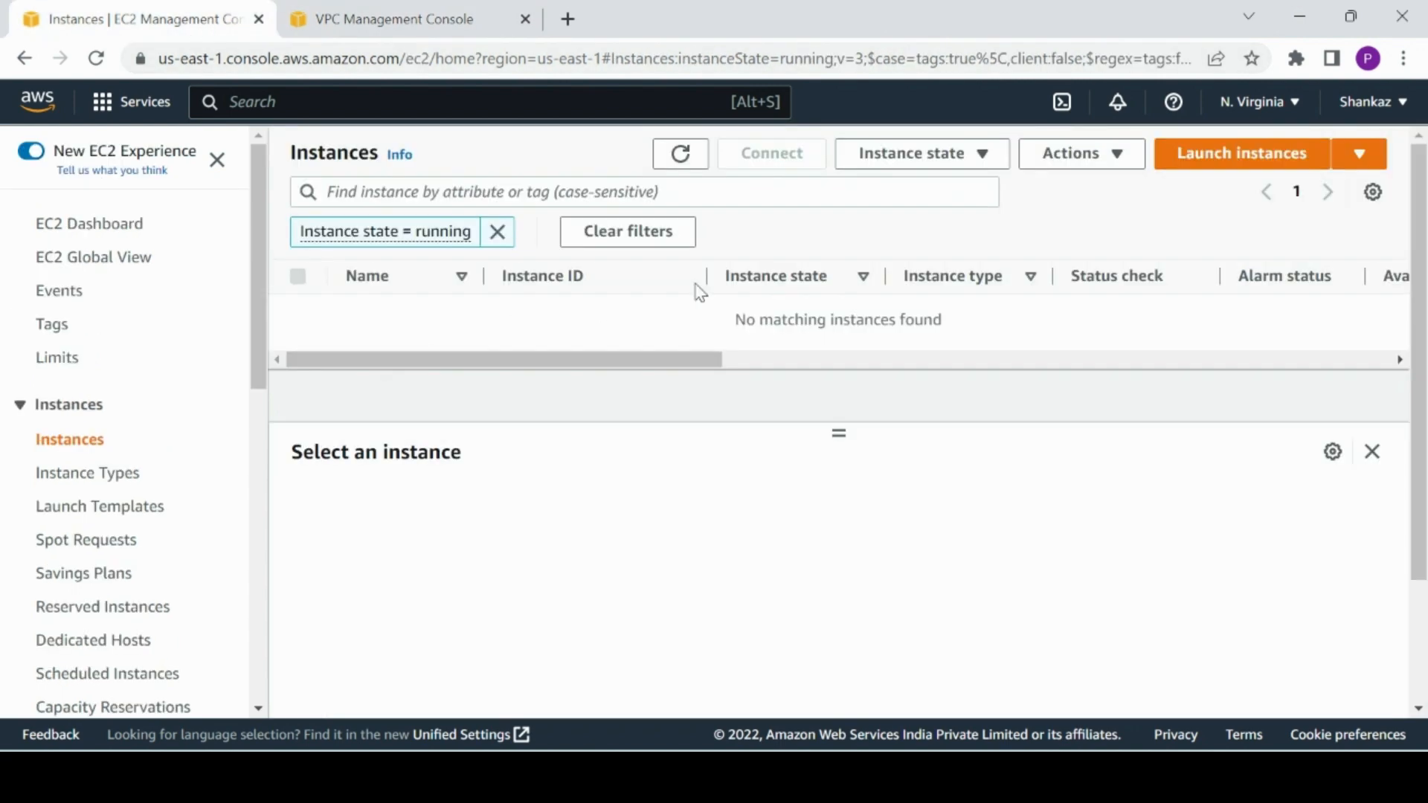
{"action": "left_click", "coordinate": [1236, 162]}
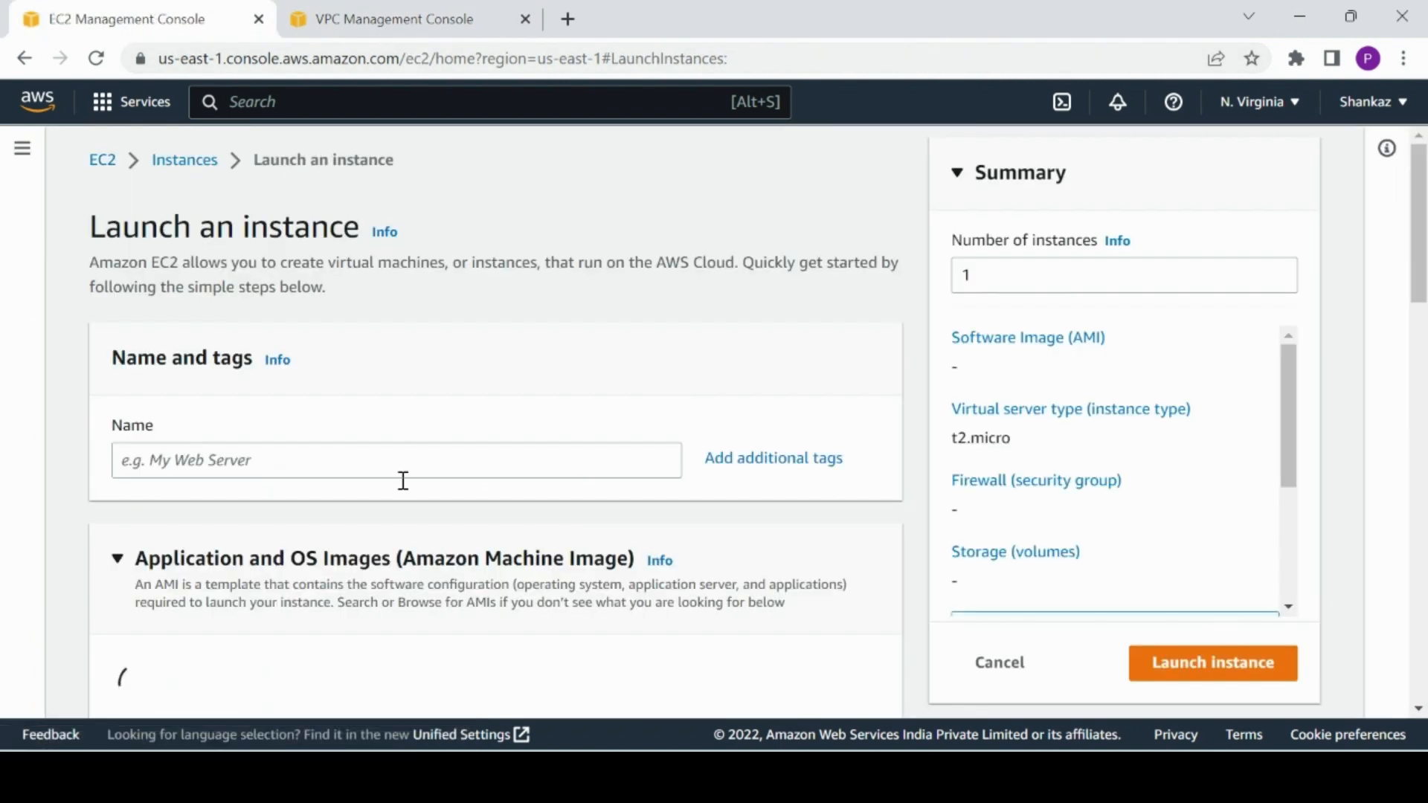
{"action": "left_click", "coordinate": [407, 467]}
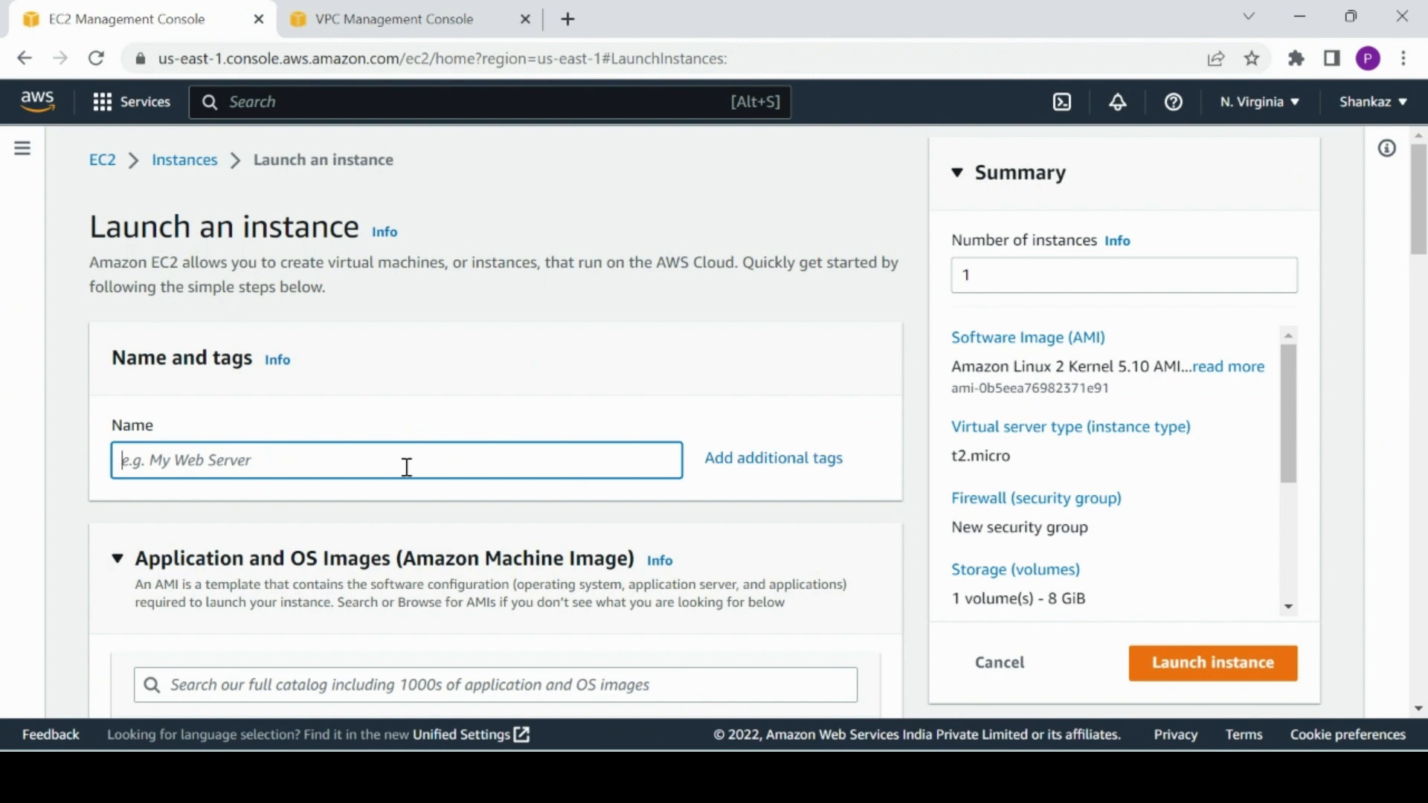
{"action": "type", "text": "demoec2"}
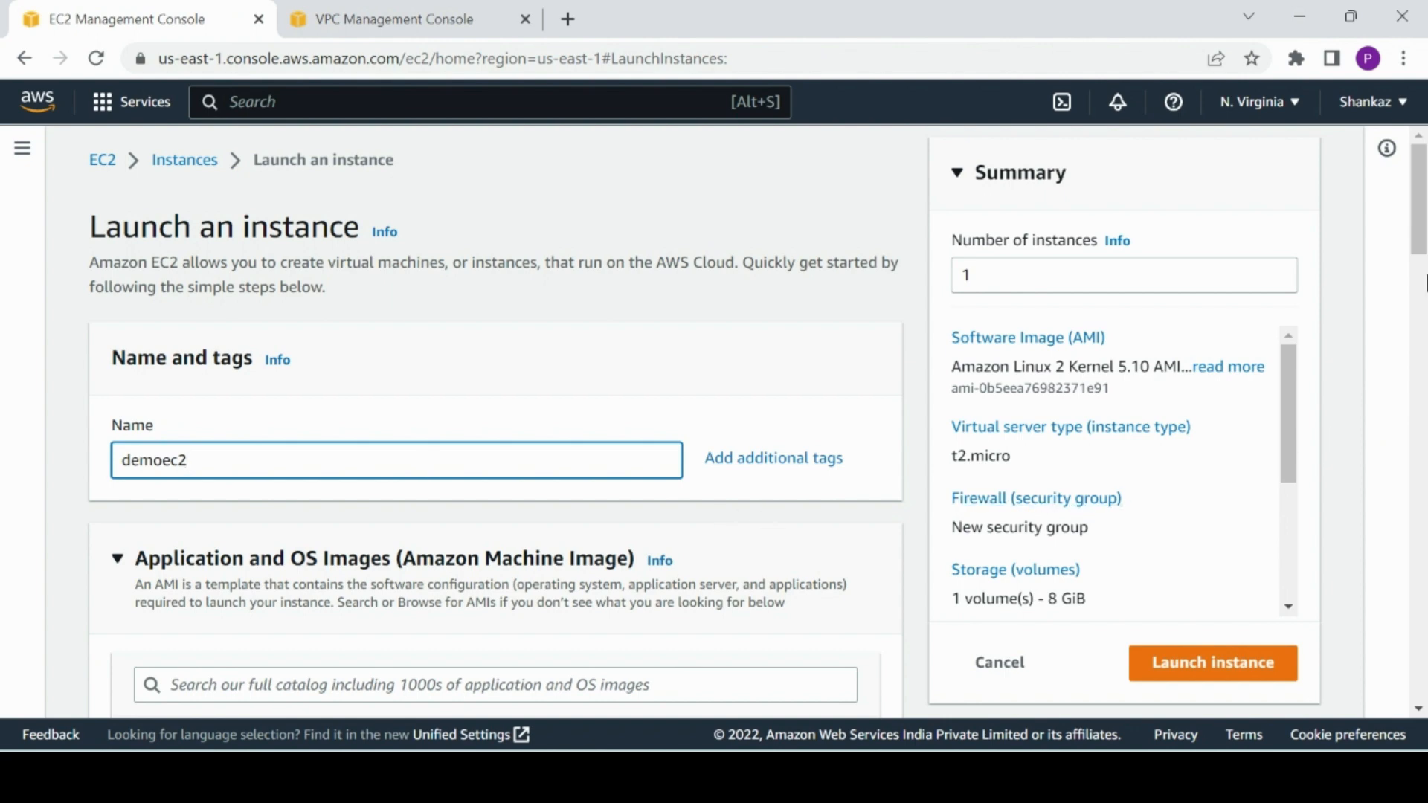
Create an RSA key pair named demokey in .ppk format for the instance
{"action": "left_click_drag", "start_coordinate": [1422, 220], "coordinate": [1424, 504]}
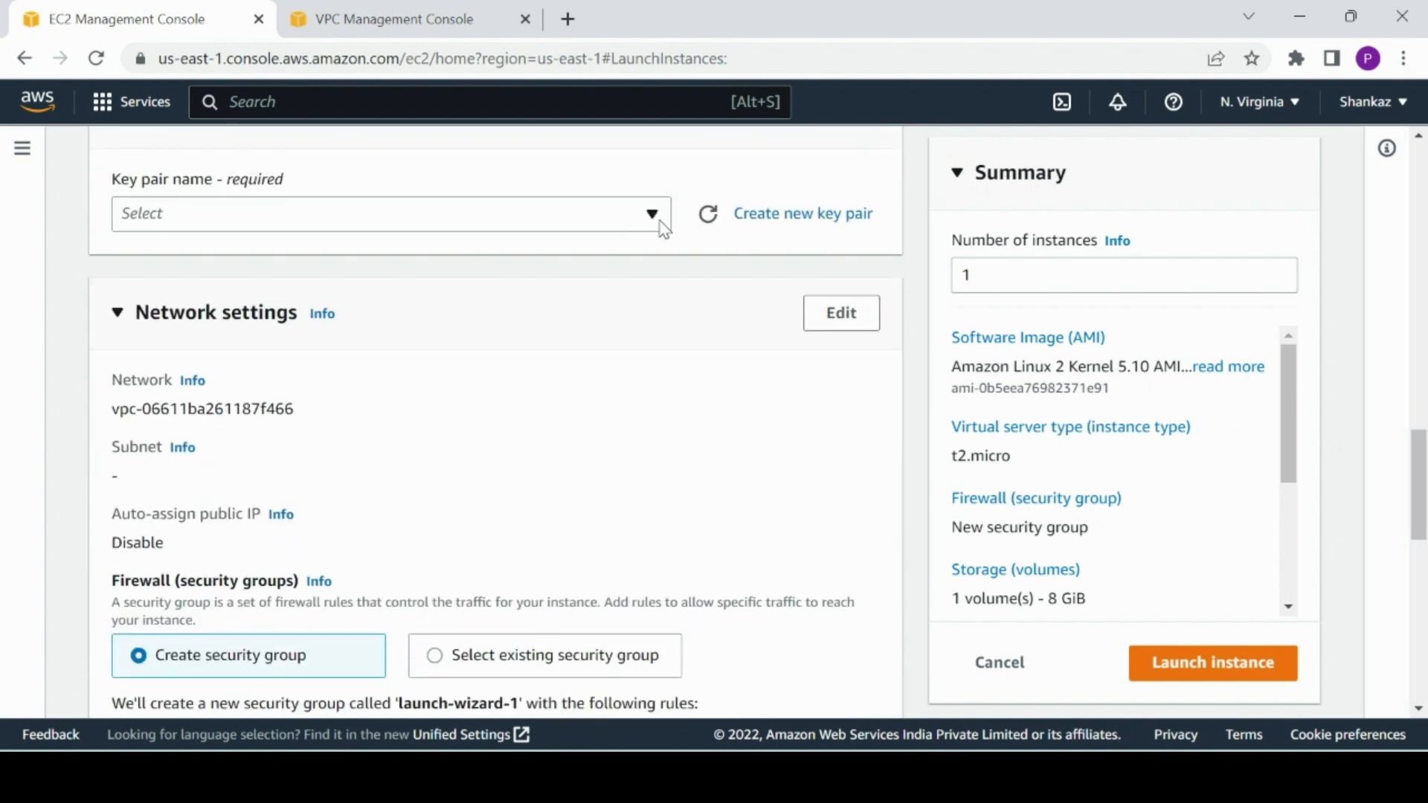
{"action": "left_click", "coordinate": [767, 223]}
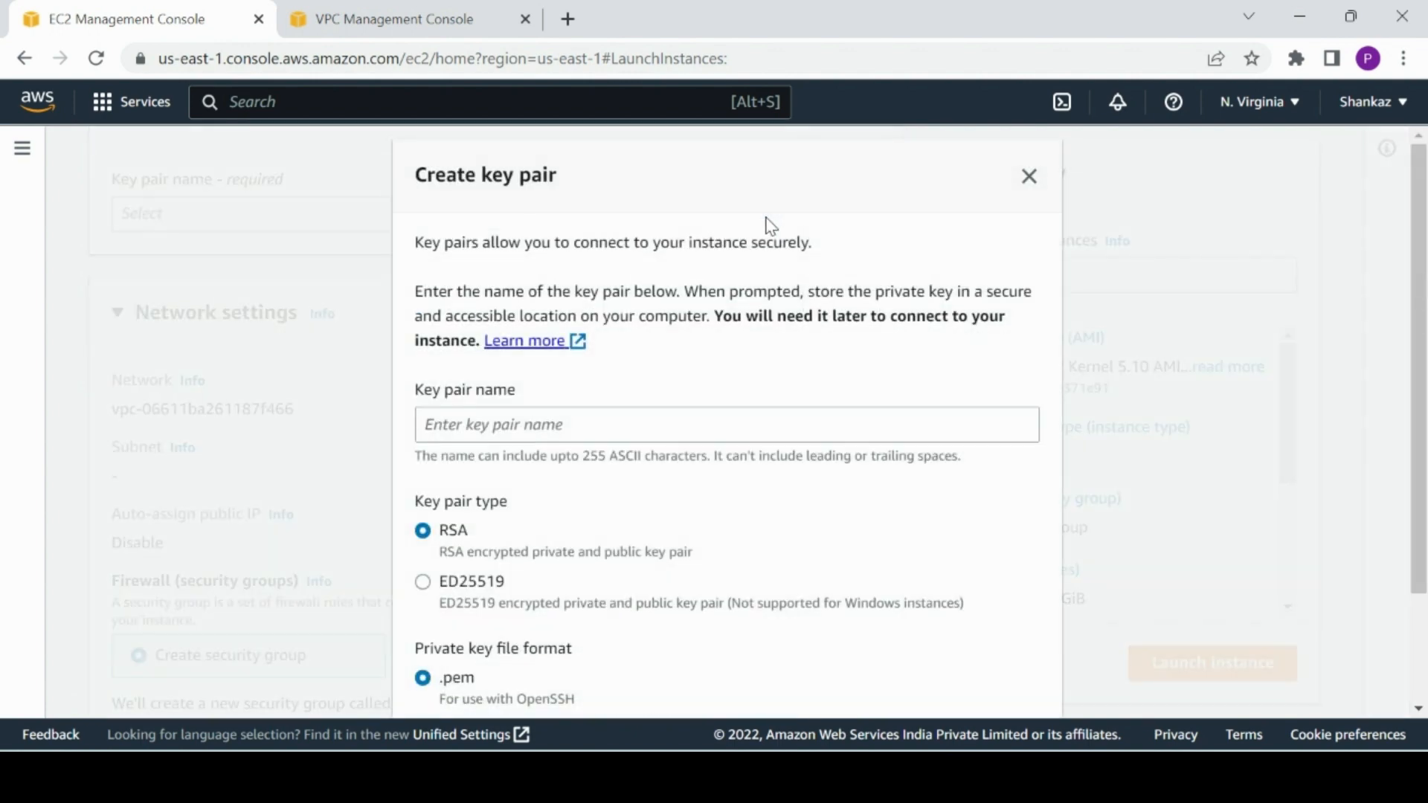
{"action": "left_click", "coordinate": [544, 429]}
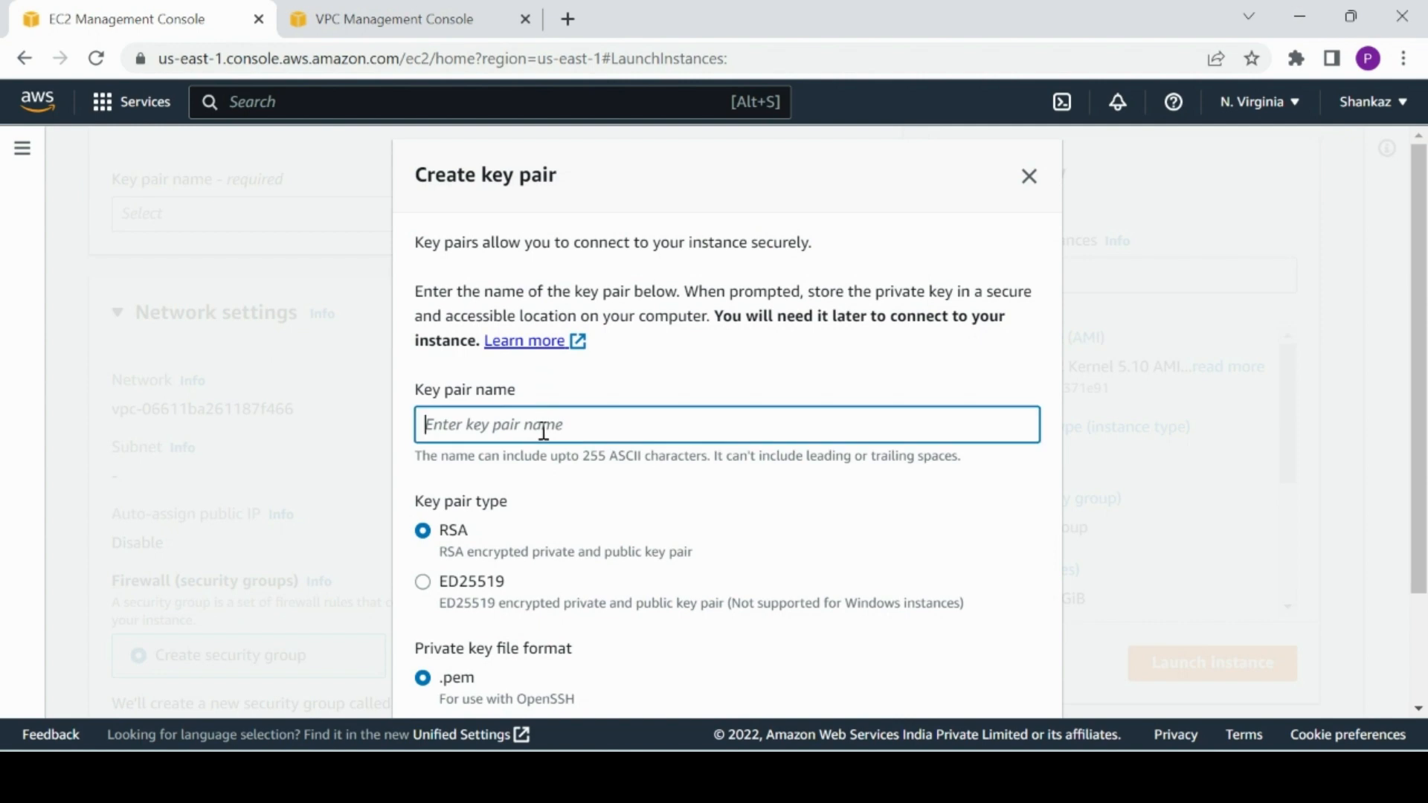
{"action": "type", "text": "demokey"}
{"action": "scroll", "coordinate": [1424, 338], "scroll_direction": "down", "scroll_amount": 2}
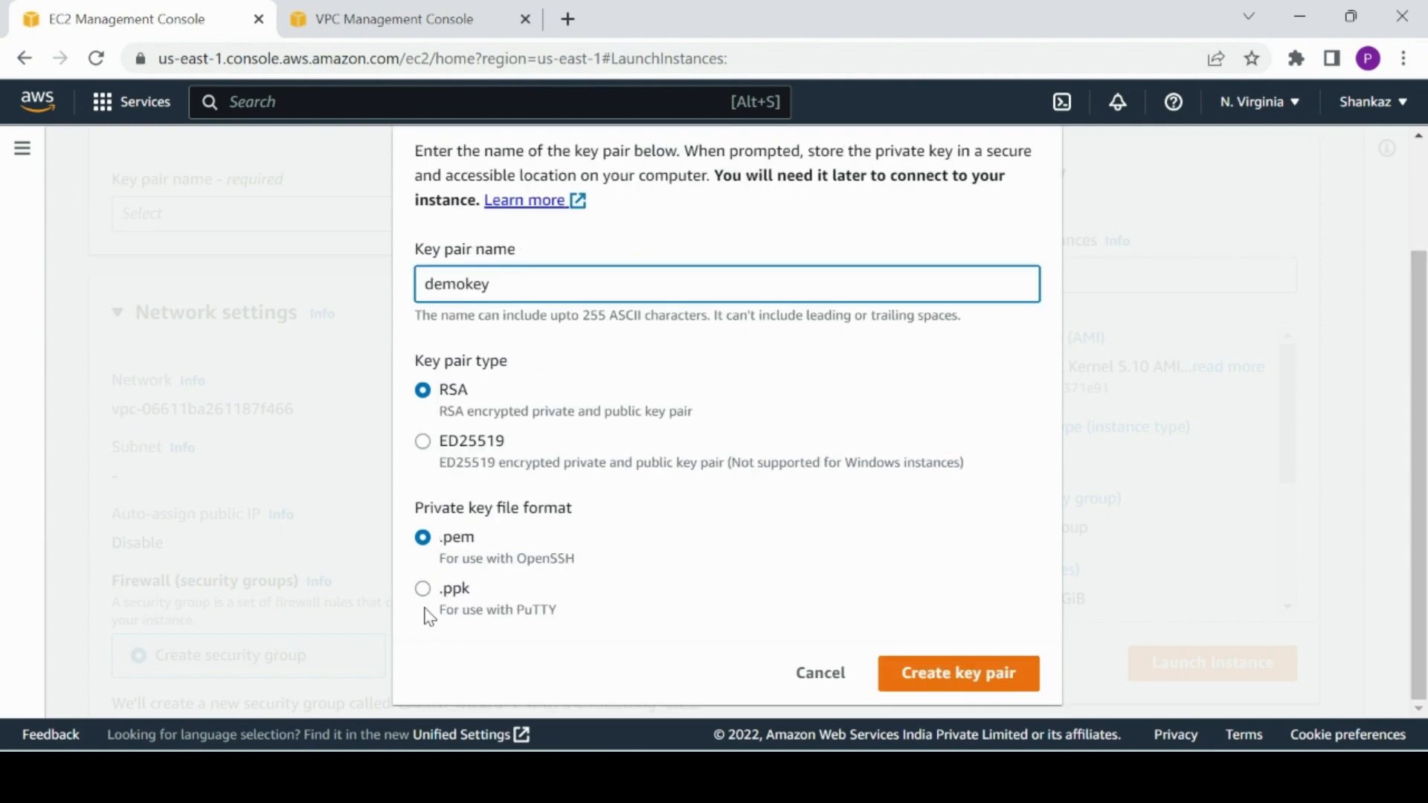
{"action": "left_click", "coordinate": [422, 589]}
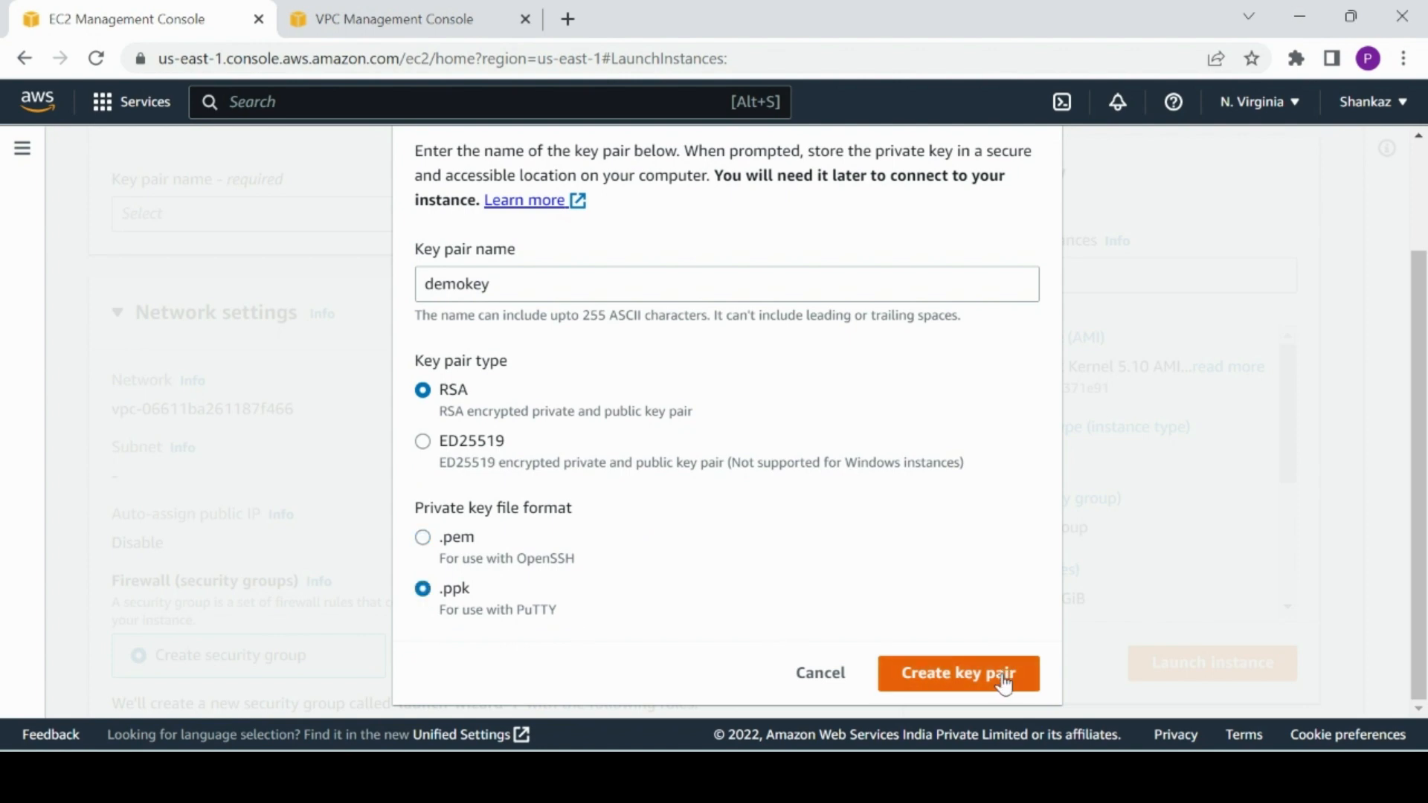
{"action": "left_click", "coordinate": [1004, 683]}
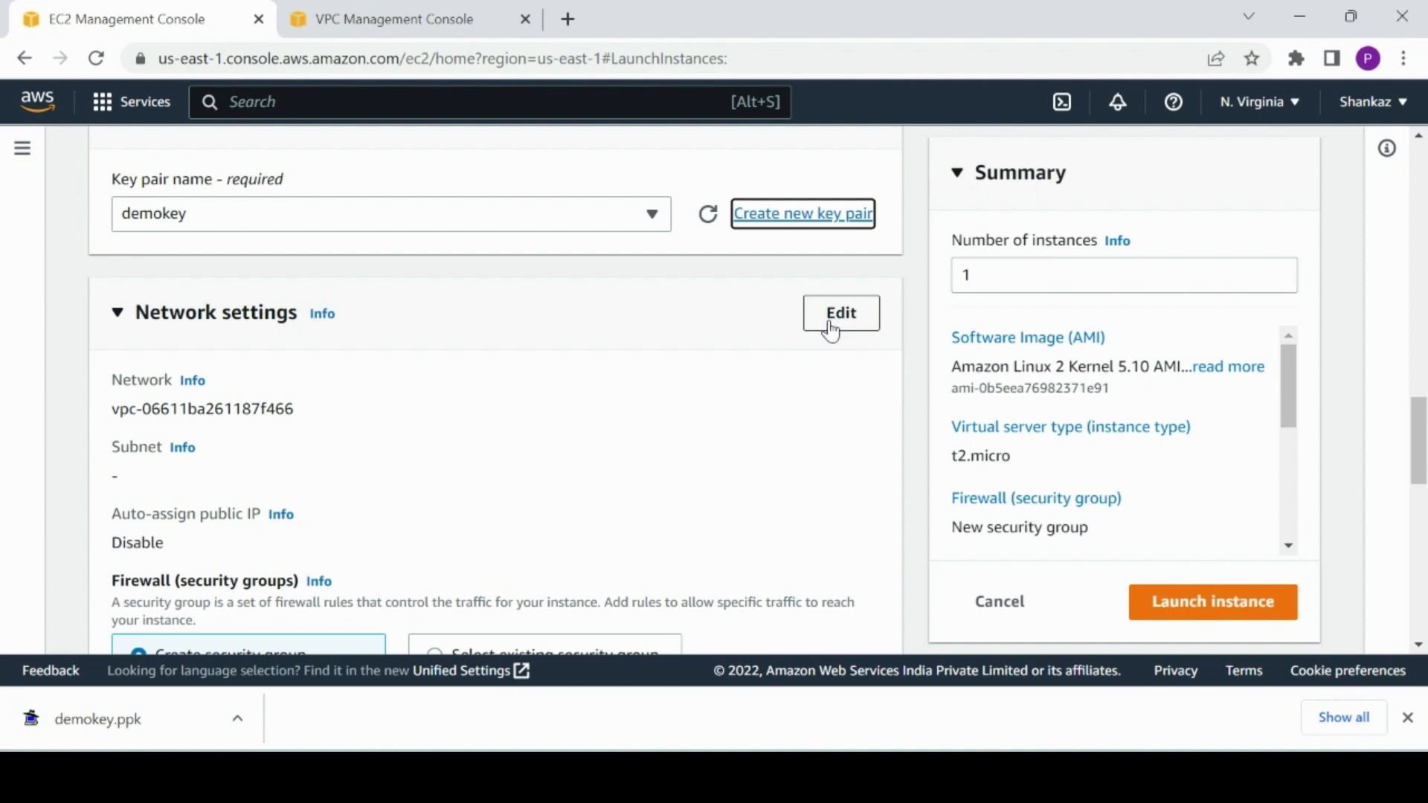
Edit the instance's network settings to use the demovpc VPC and the demosubnet subnet
{"action": "left_click", "coordinate": [830, 331]}
{"action": "left_click", "coordinate": [568, 417]}
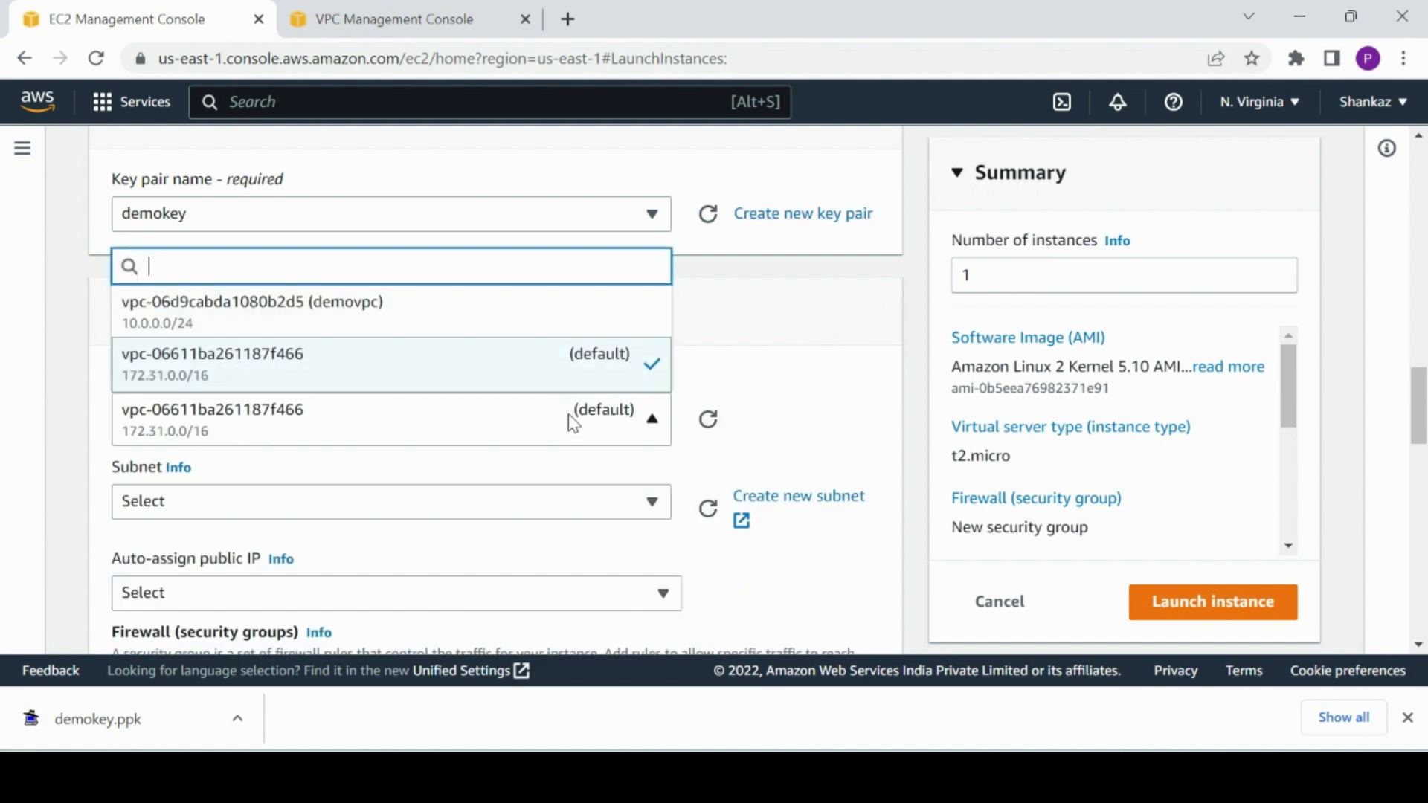
{"action": "left_click", "coordinate": [441, 325]}
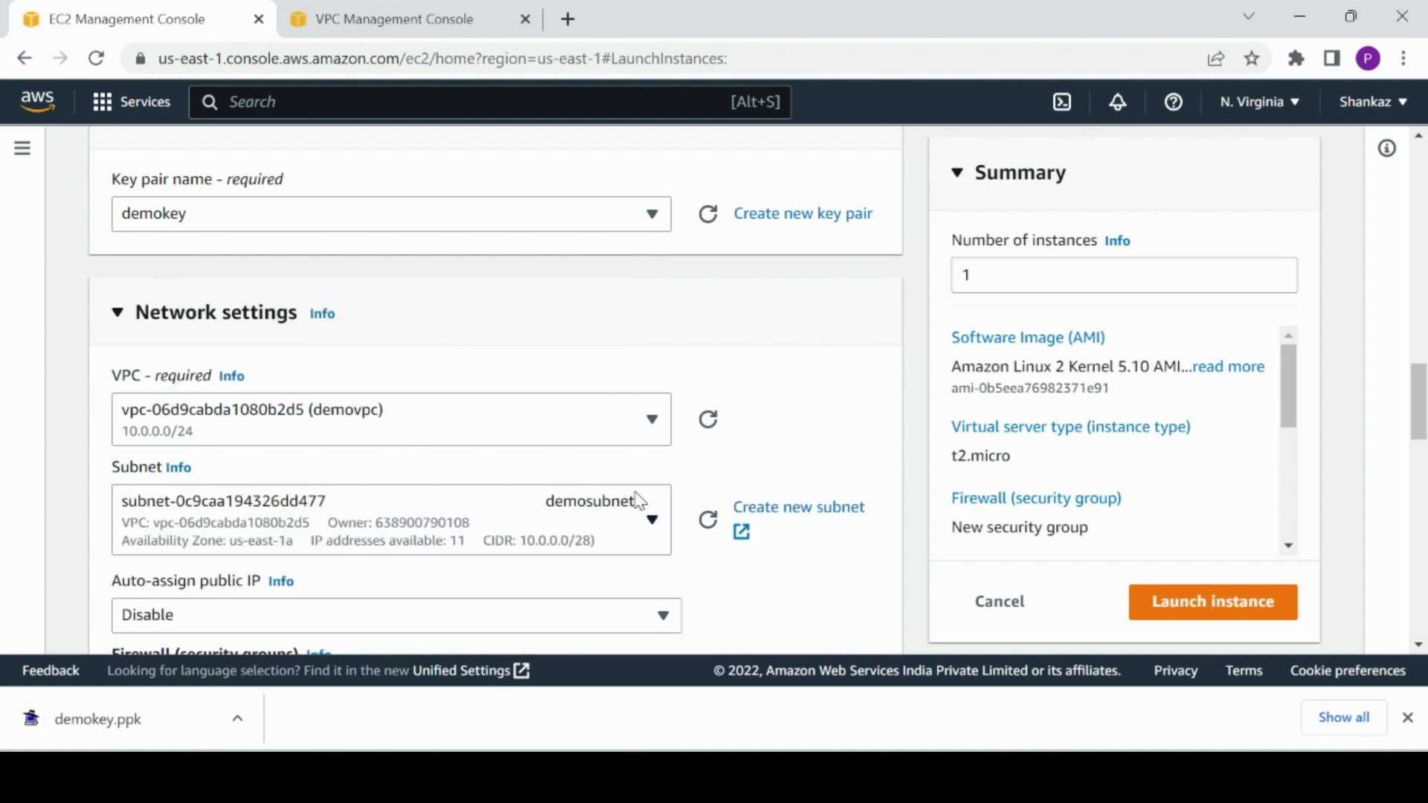
{"action": "left_click", "coordinate": [651, 521]}
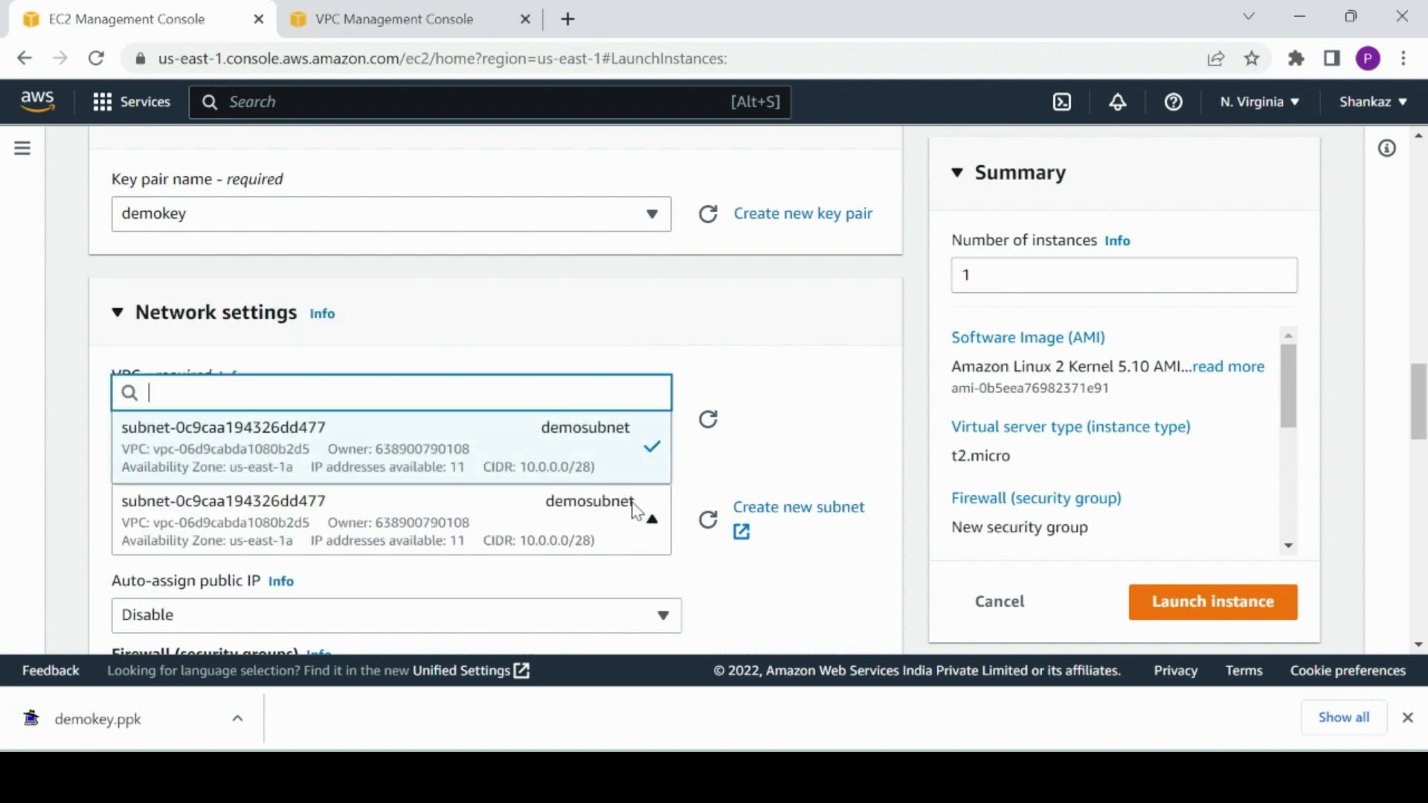
{"action": "left_click", "coordinate": [621, 448]}
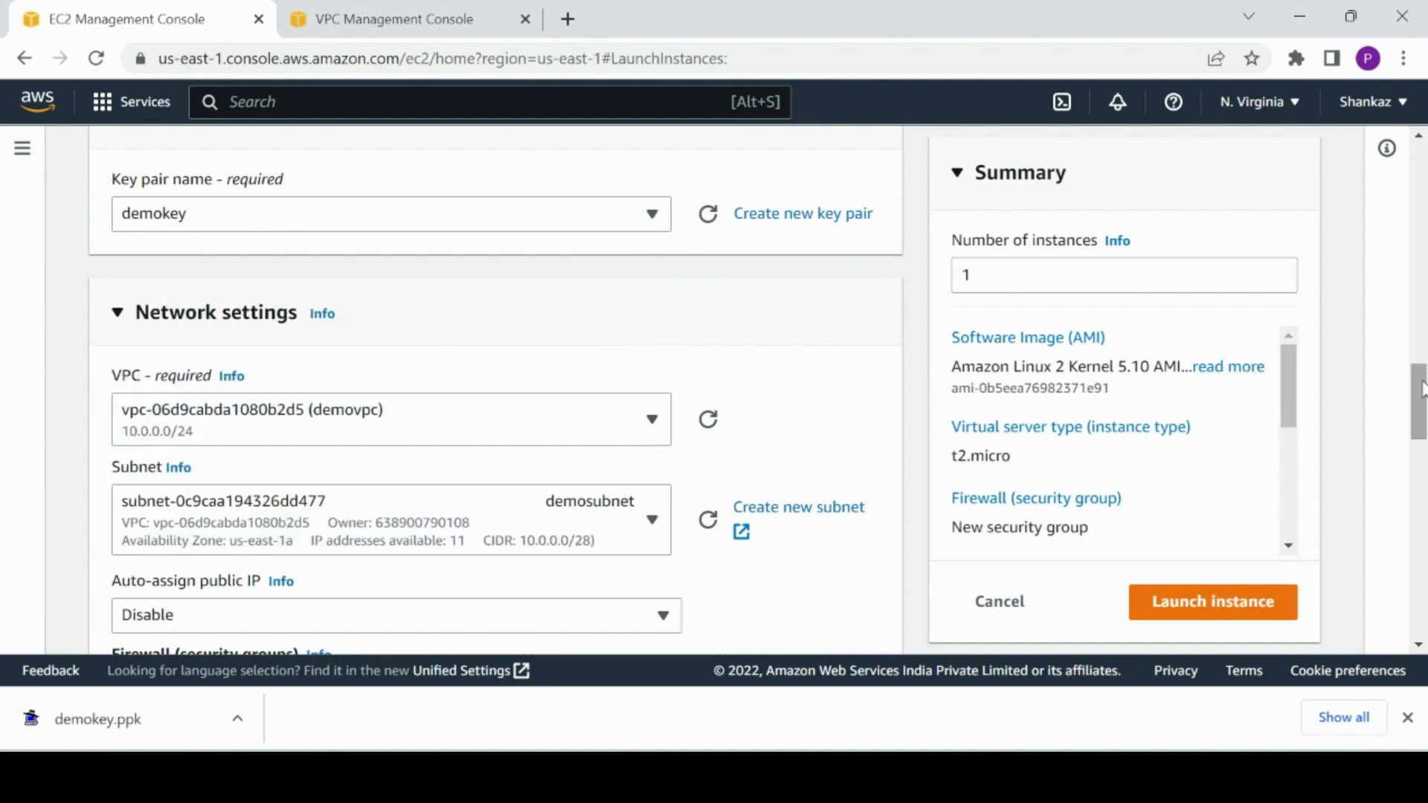
Enable auto-assignment of a public IP for the instance
{"action": "left_click_drag", "start_coordinate": [1419, 393], "coordinate": [1420, 435]}
{"action": "left_click", "coordinate": [659, 305]}
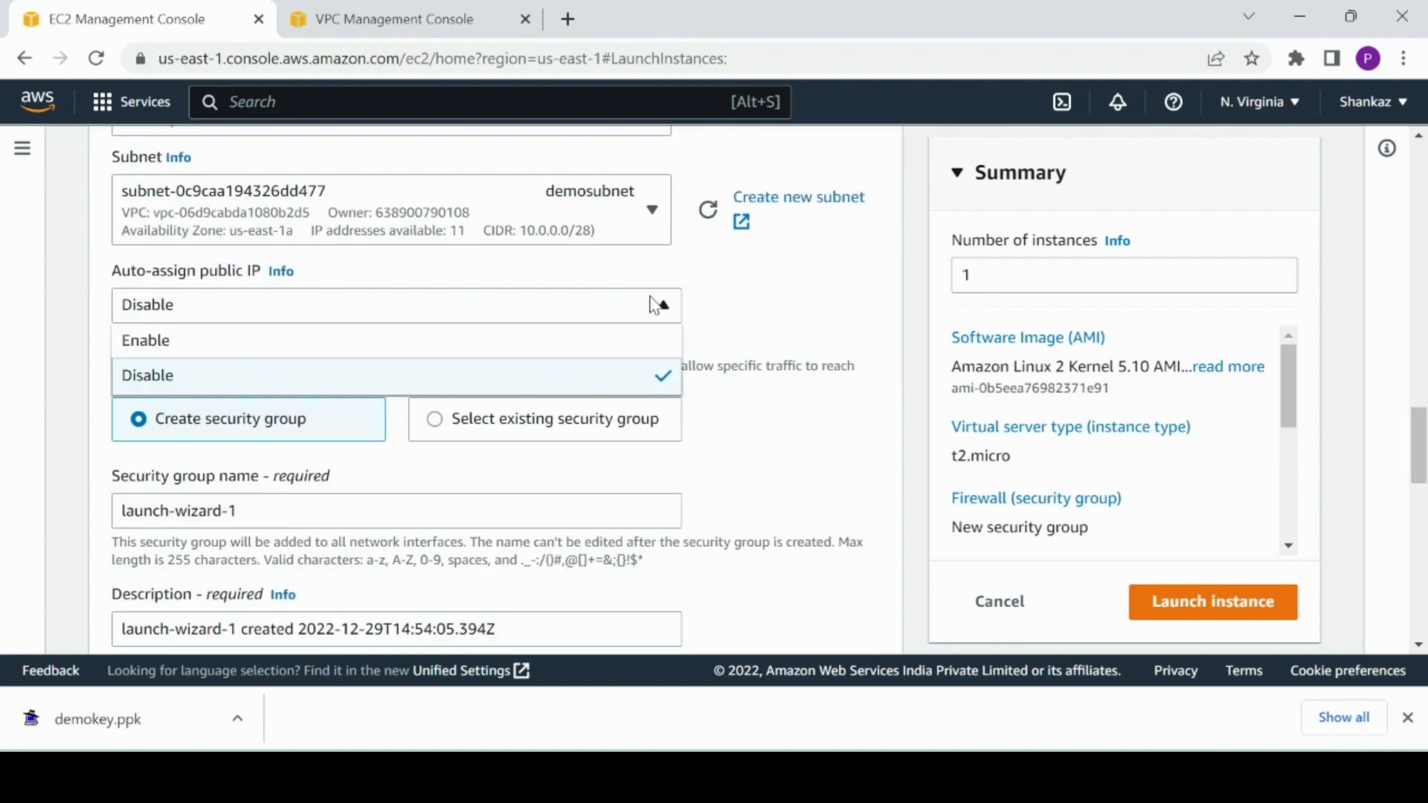
{"action": "left_click", "coordinate": [463, 342]}
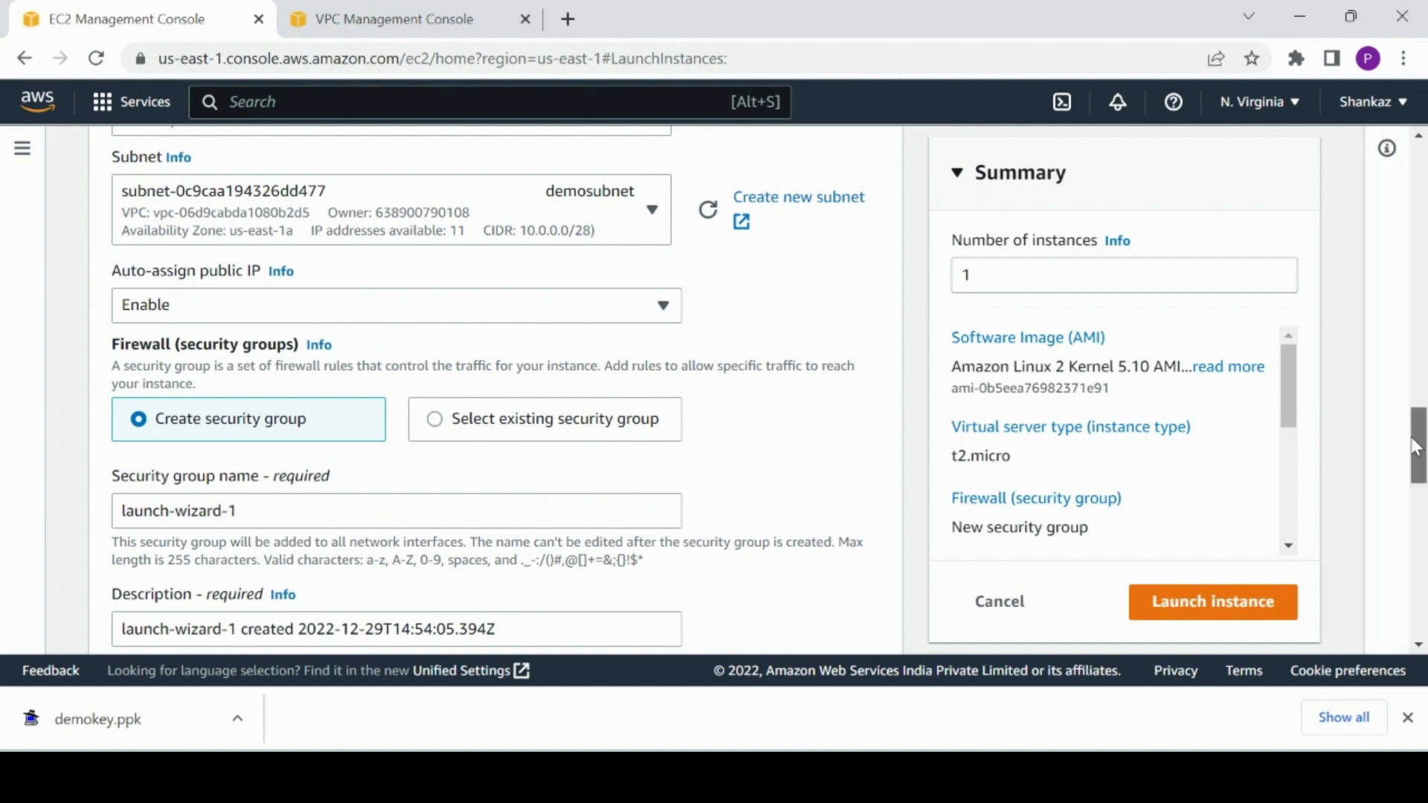
Set both the name and the description of the new security group to demosg
{"action": "left_click_drag", "start_coordinate": [1415, 446], "coordinate": [1415, 466]}
{"action": "left_click", "coordinate": [496, 364]}
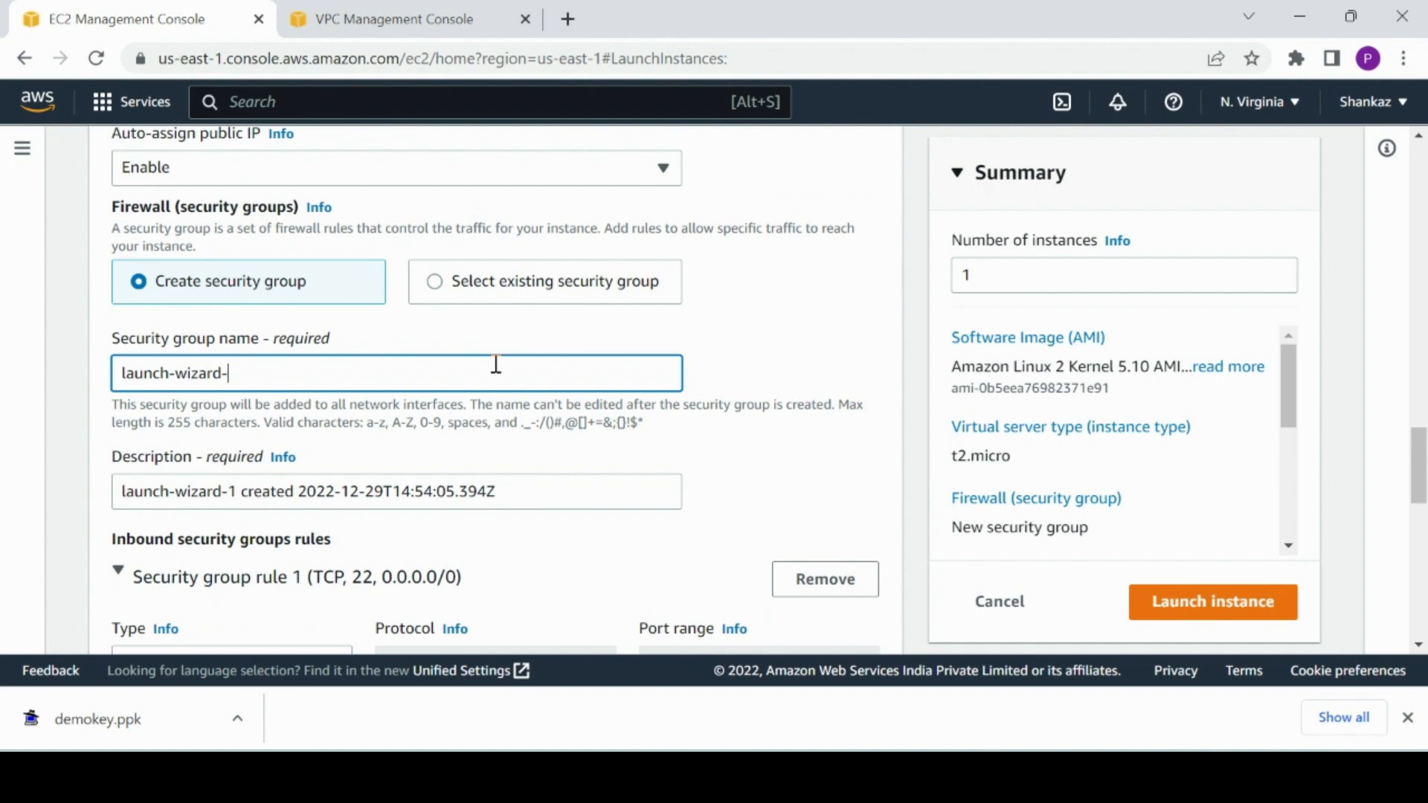
{"action": "key", "text": "BackSpace"}
{"action": "key", "text": "BackSpace"}
{"action": "key", "text": "BackSpace"}
{"action": "key", "text": "BackSpace"}
{"action": "key", "text": "BackSpace"}
{"action": "key", "text": "BackSpace"}
{"action": "key", "text": "BackSpace"}
{"action": "key", "text": "BackSpace"}
{"action": "key", "text": "BackSpace"}
{"action": "key", "text": "BackSpace"}
{"action": "key", "text": "BackSpace"}
{"action": "key", "text": "BackSpace"}
{"action": "key", "text": "BackSpace"}
{"action": "key", "text": "BackSpace"}
{"action": "type", "text": "demosg"}
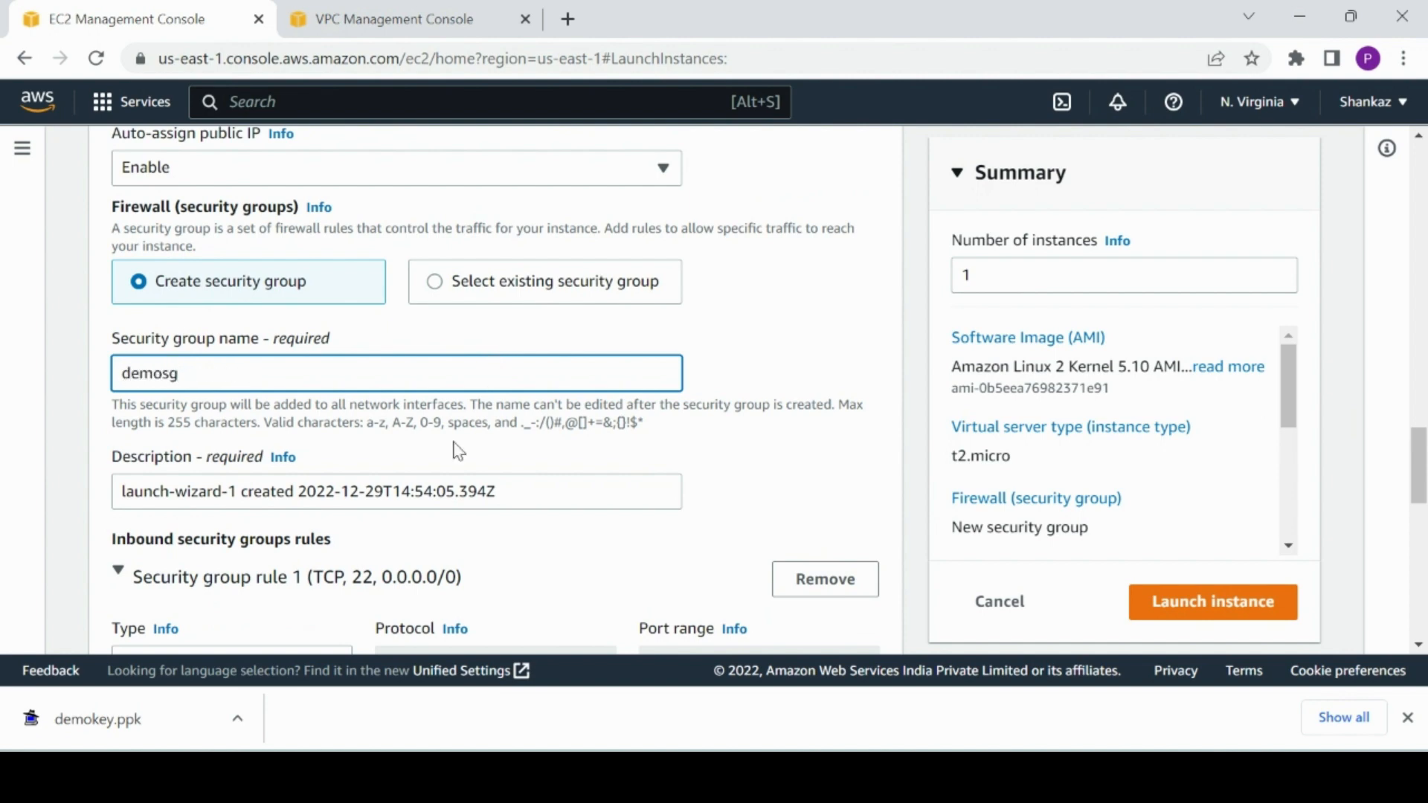
{"action": "left_click", "coordinate": [511, 492]}
{"action": "key", "text": "ctrl+a"}
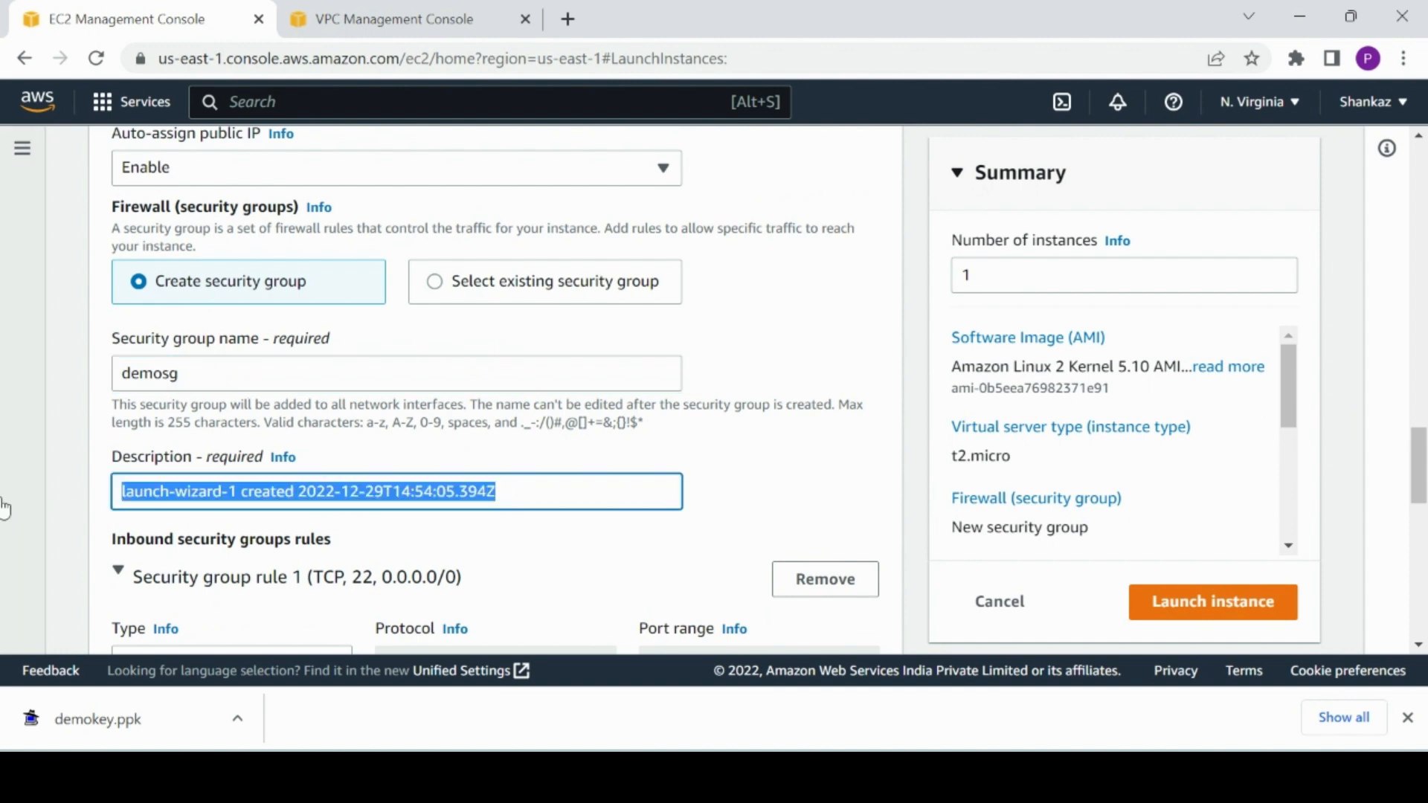
{"action": "type", "text": "demosg"}
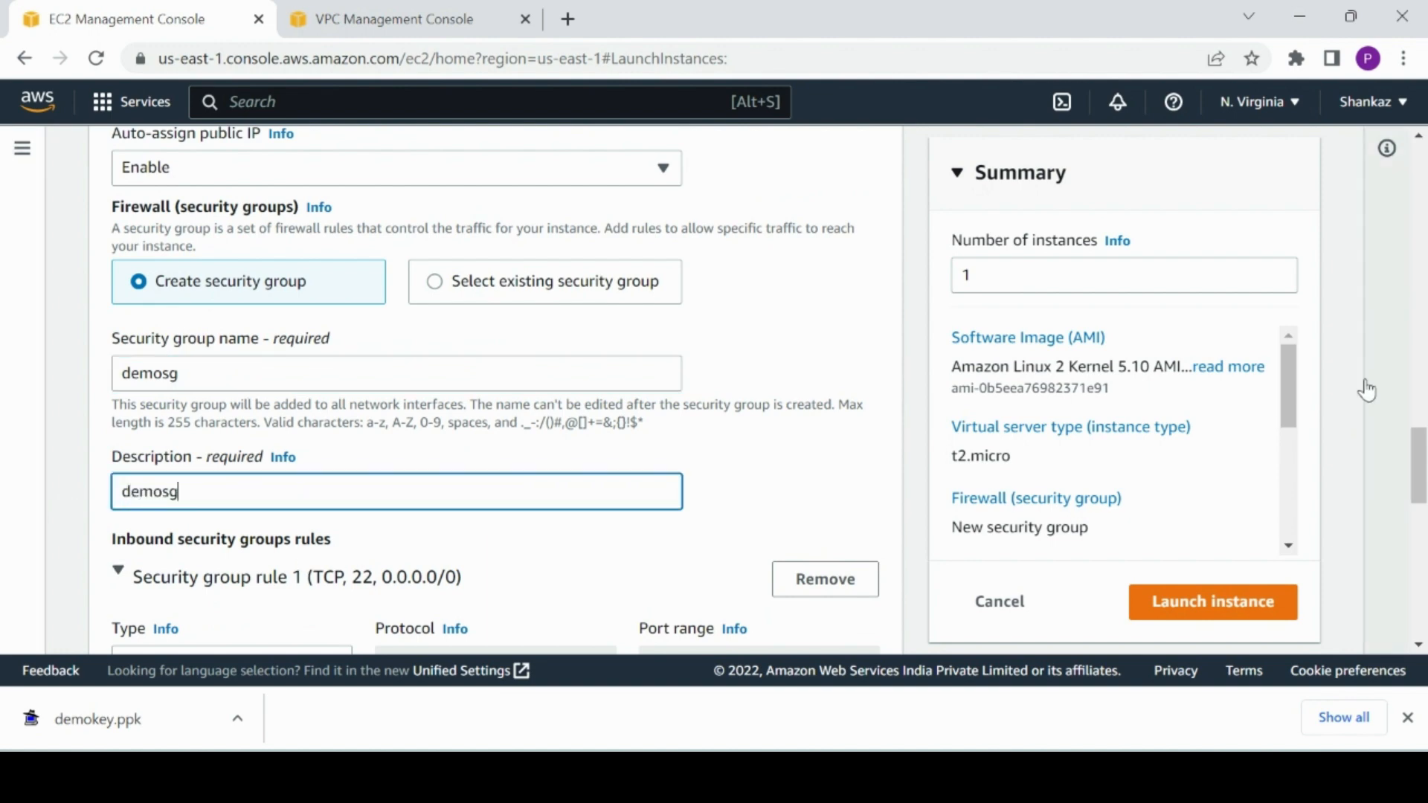
Review the inbound SSH rule and launch the demoec2 instance with the remaining default settings
{"action": "mouse_move", "coordinate": [1419, 465]}
{"action": "left_mouse_down"}
{"action": "mouse_move", "coordinate": [1422, 532]}
{"action": "mouse_move", "coordinate": [1417, 469]}
{"action": "left_mouse_up"}
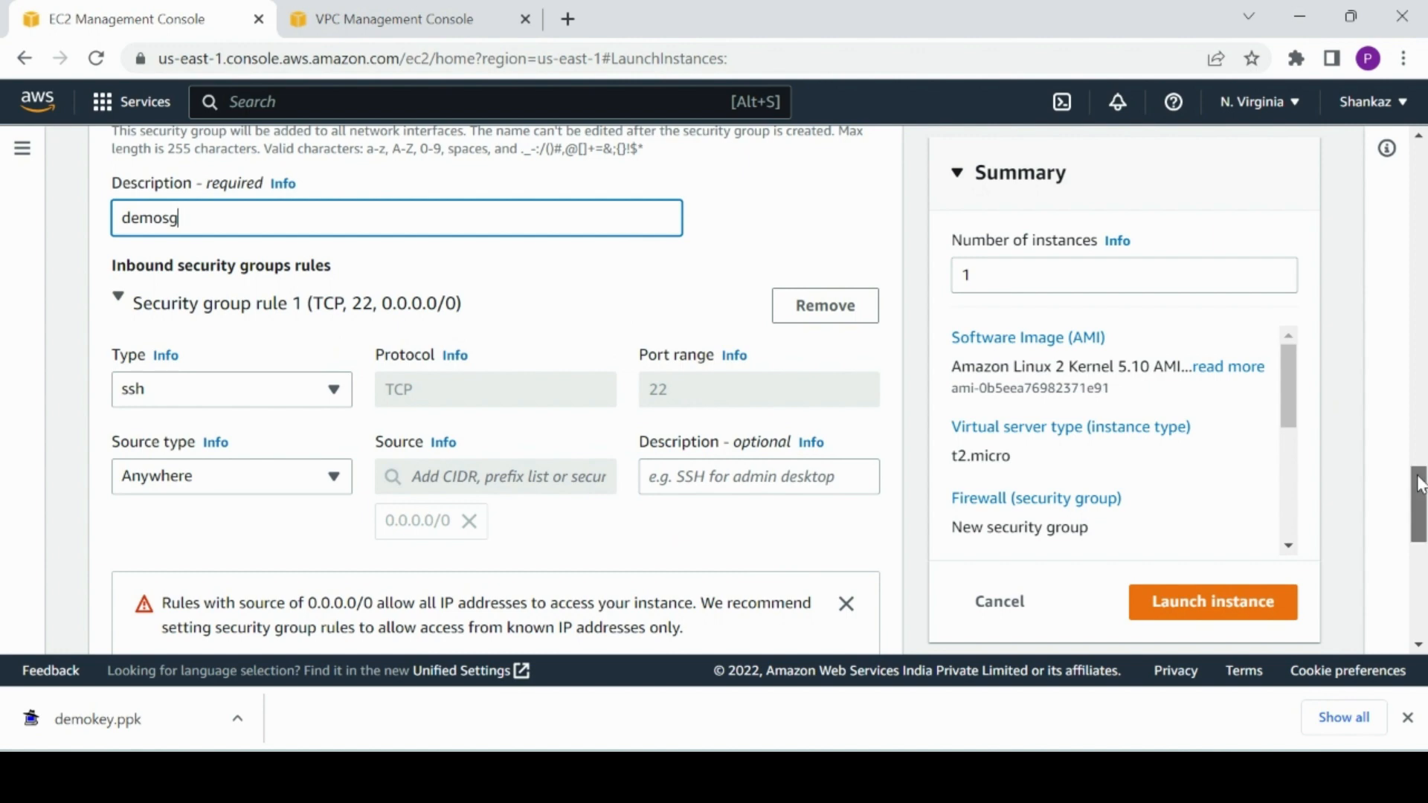
{"action": "left_click_drag", "start_coordinate": [1420, 483], "coordinate": [1424, 574]}
{"action": "left_click", "coordinate": [1249, 592]}
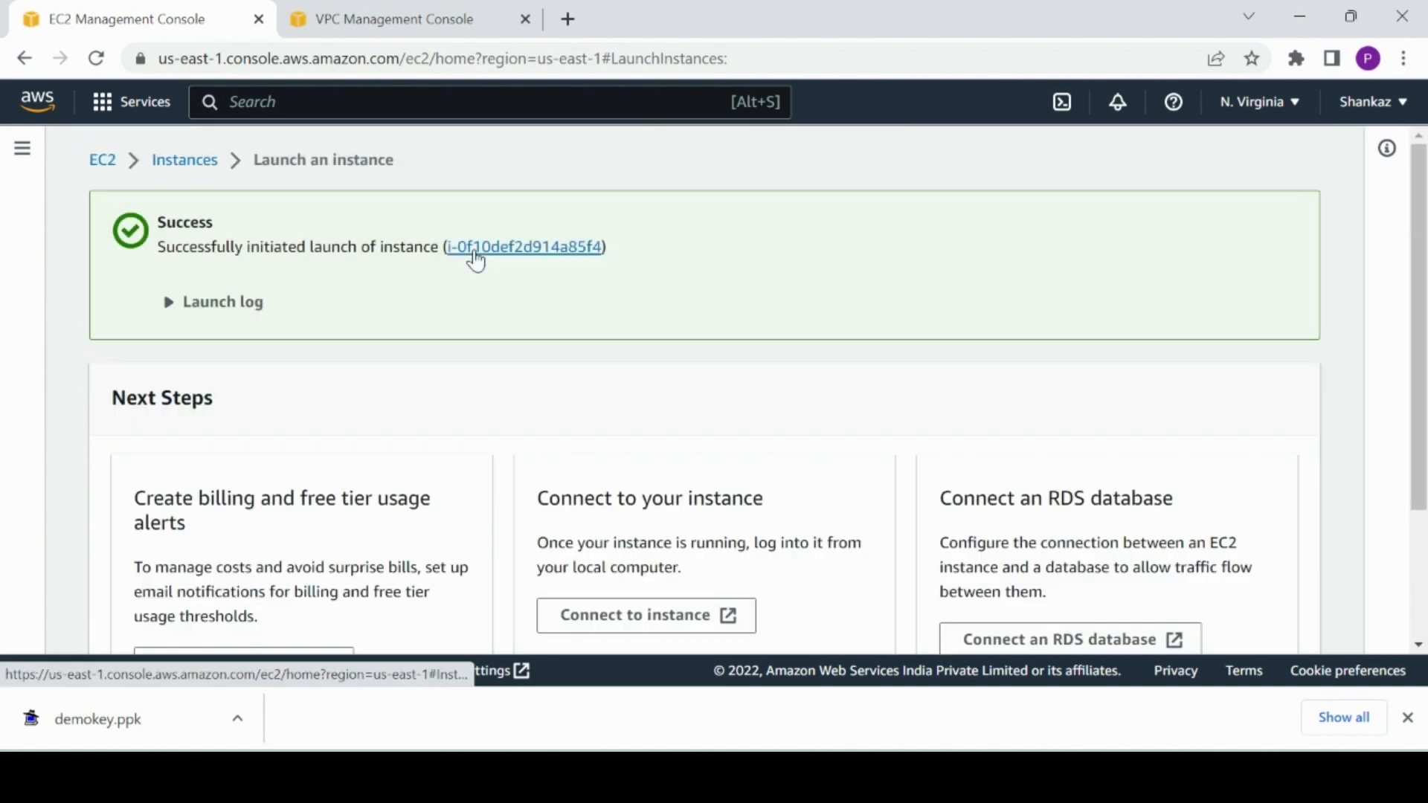
Open the instances list, filter it by Instance state = running, and refresh it until demoec2 is listed
{"action": "left_click", "coordinate": [206, 168]}
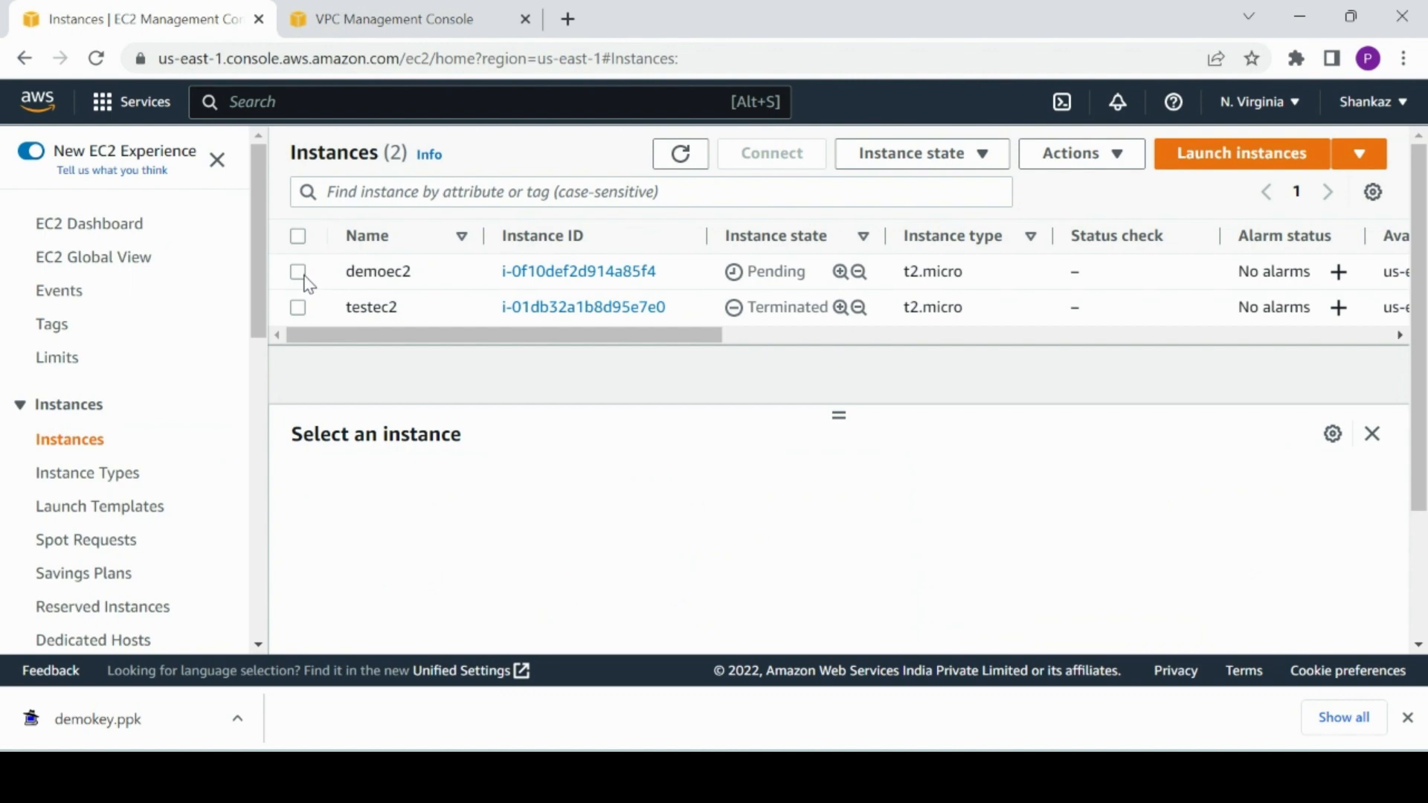
{"action": "left_click", "coordinate": [535, 196]}
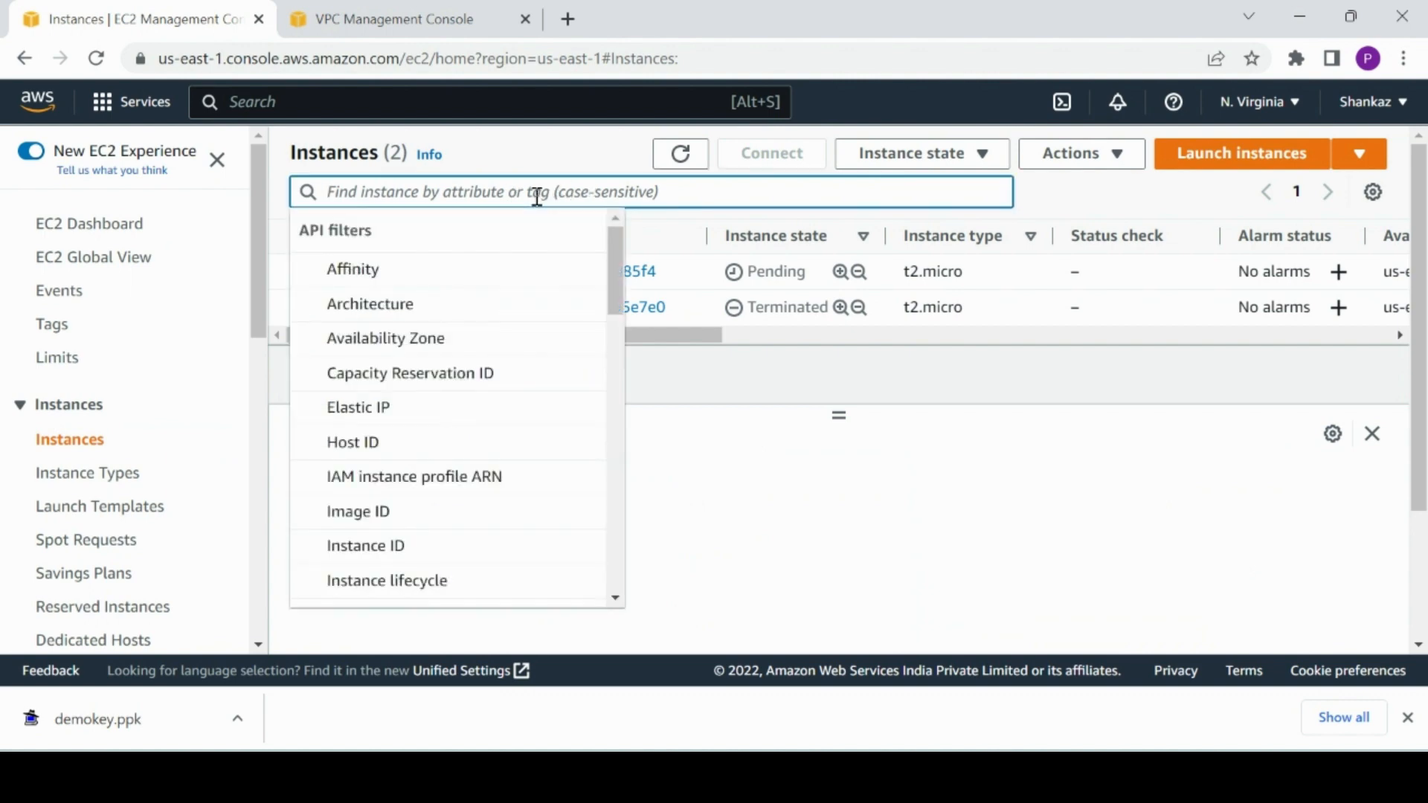
{"action": "type", "text": "inst"}
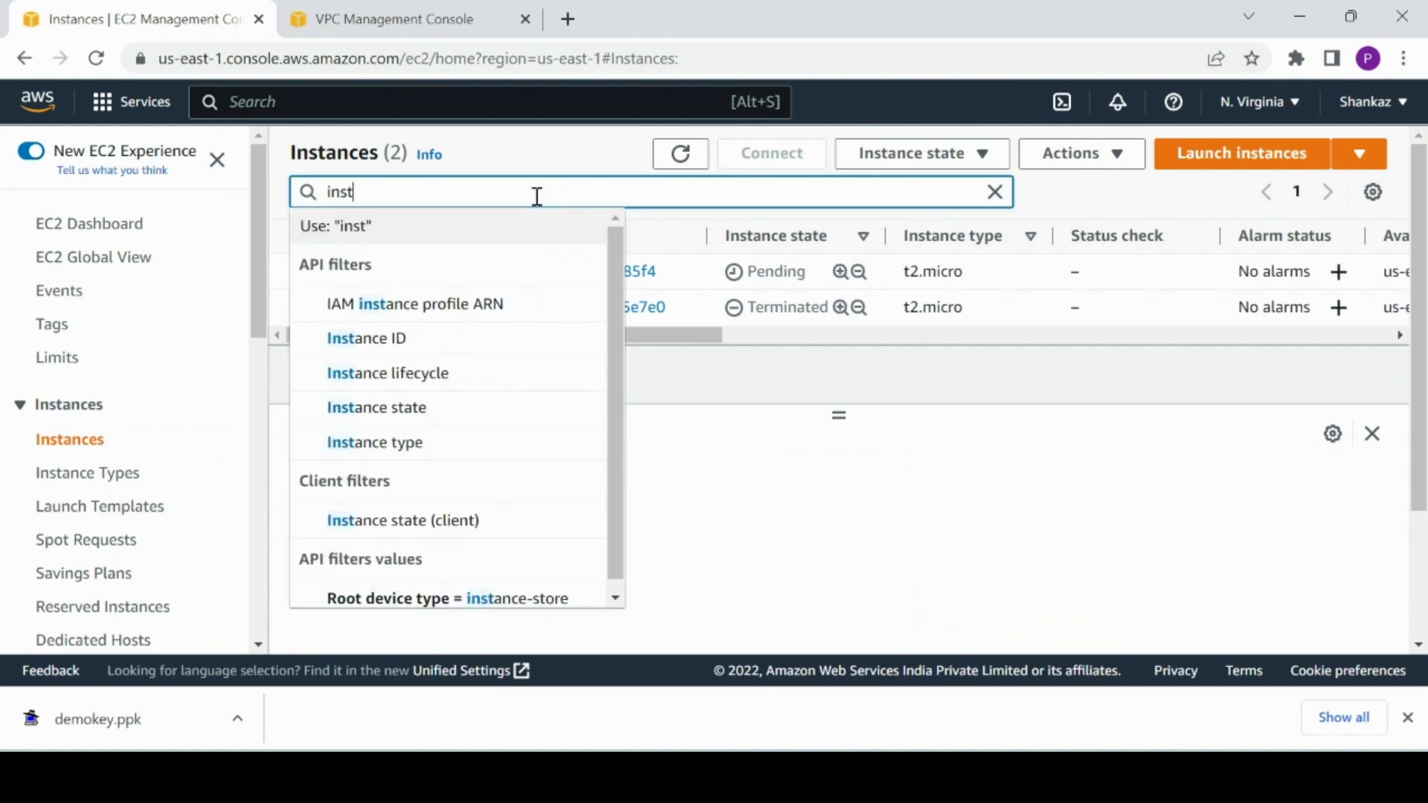
{"action": "left_click", "coordinate": [432, 427]}
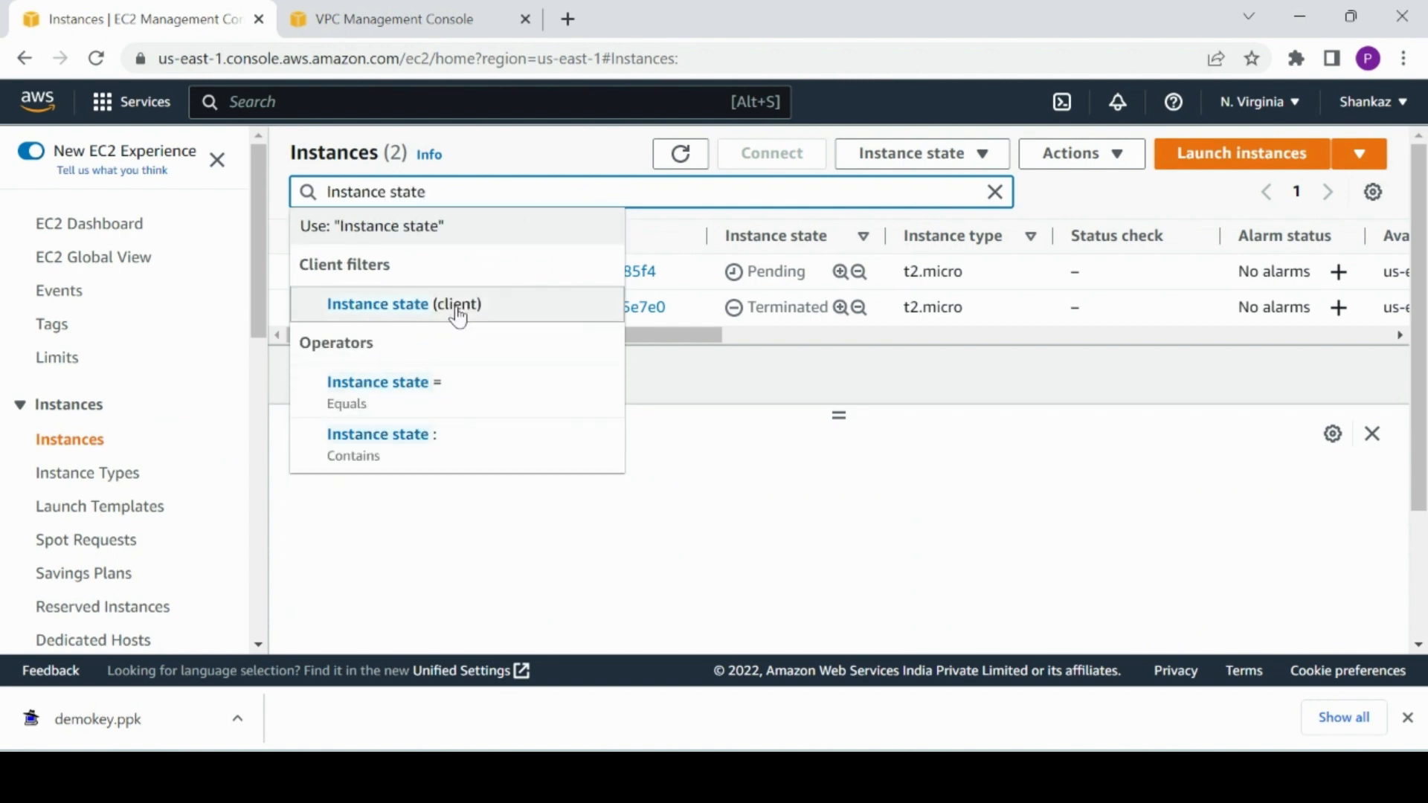
{"action": "left_click", "coordinate": [456, 392]}
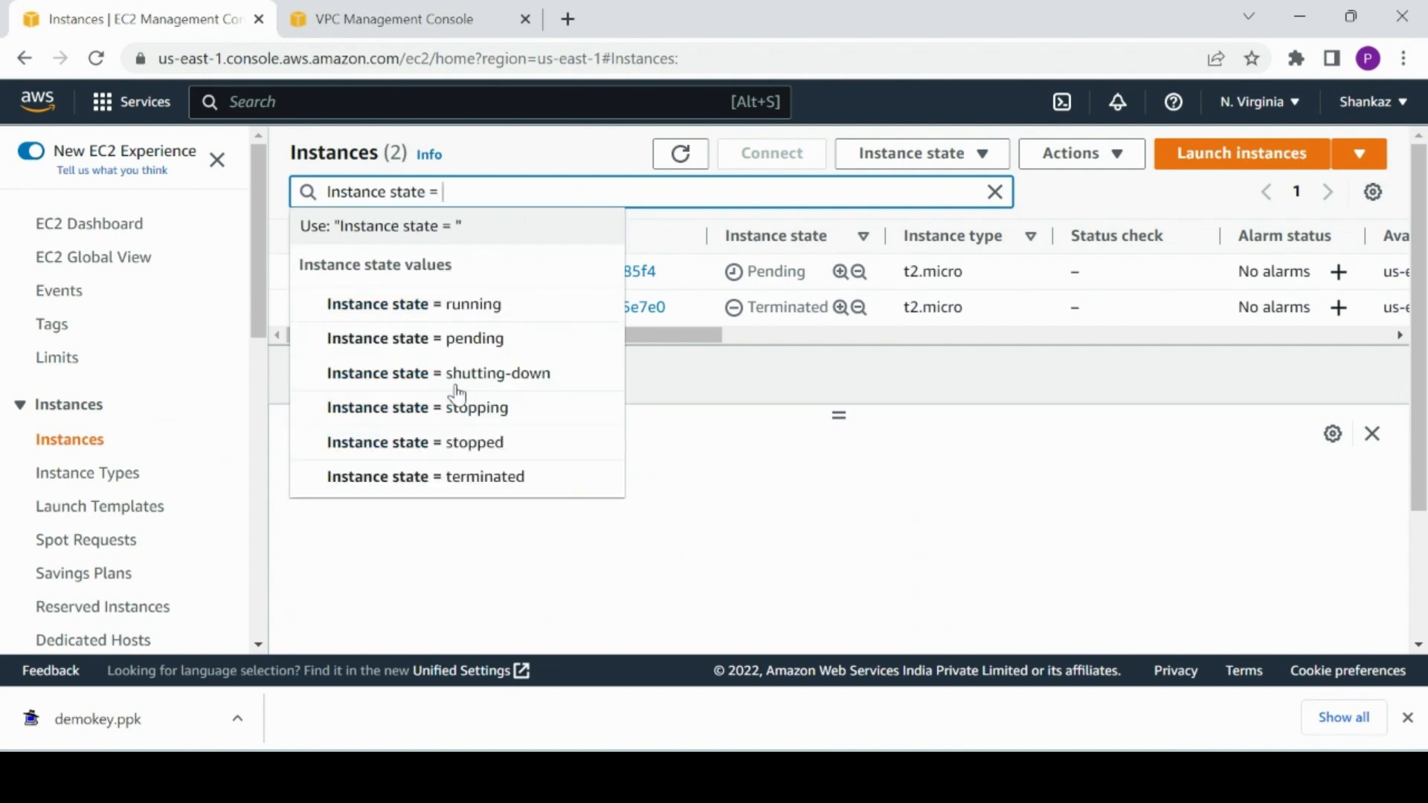
{"action": "left_click", "coordinate": [493, 304]}
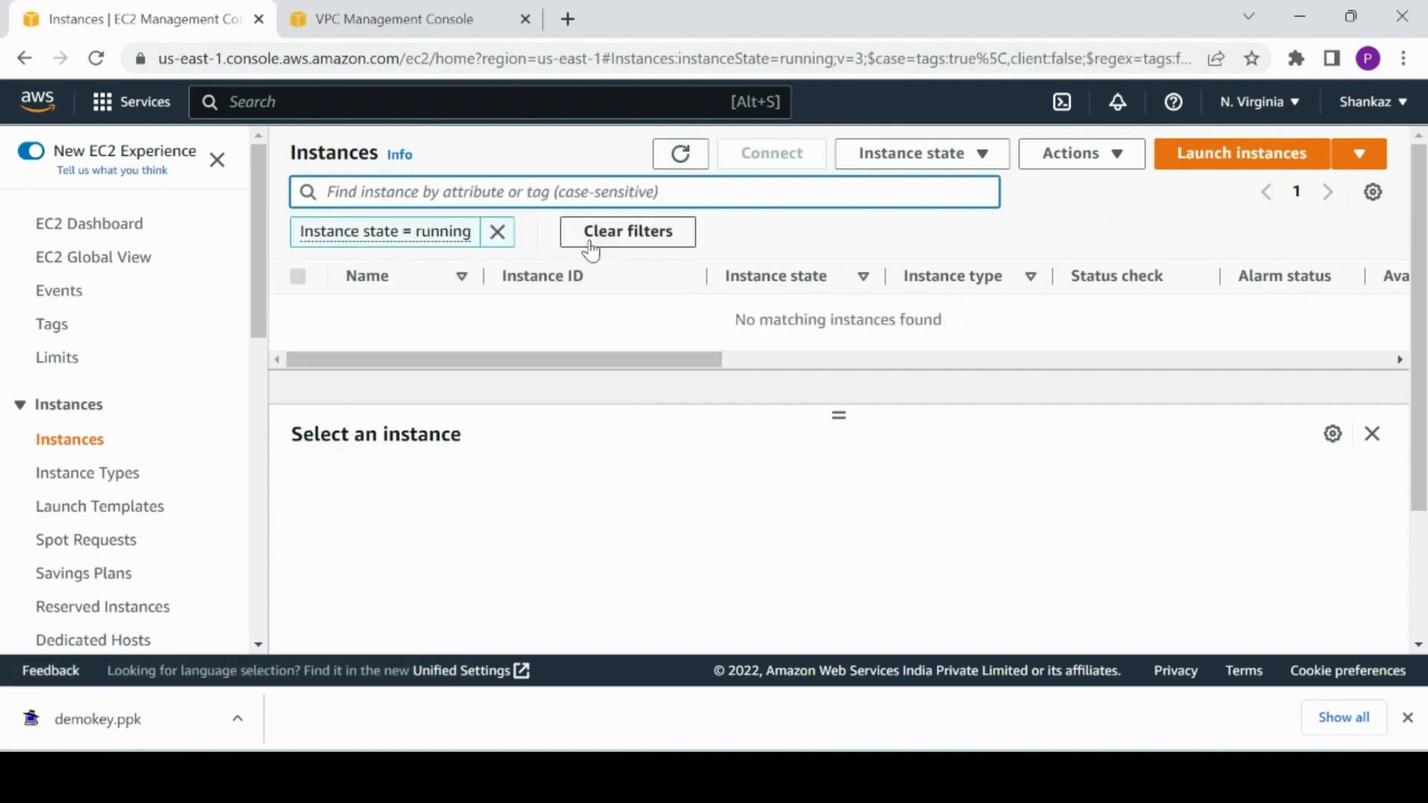
{"action": "left_click", "coordinate": [680, 153]}
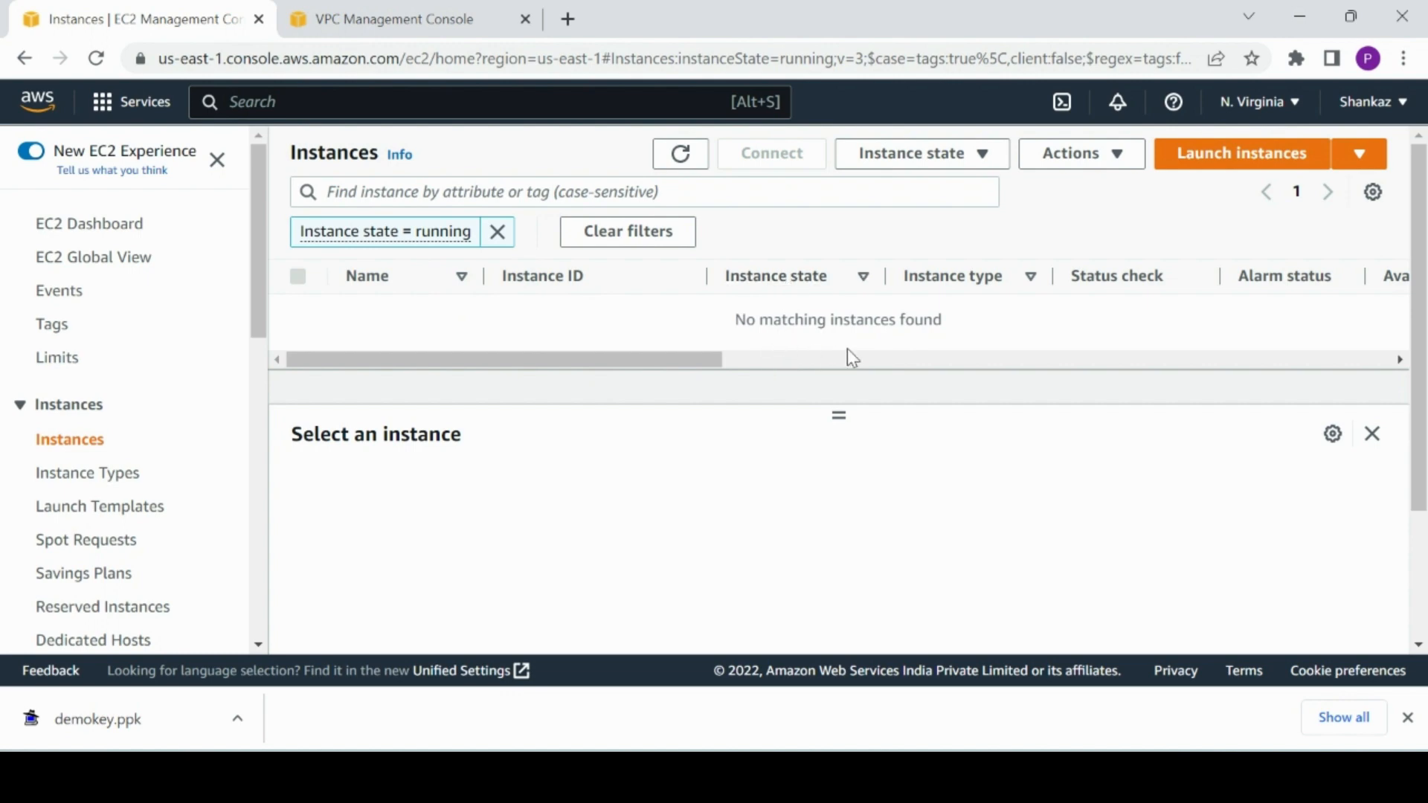
{"action": "left_click", "coordinate": [681, 158]}
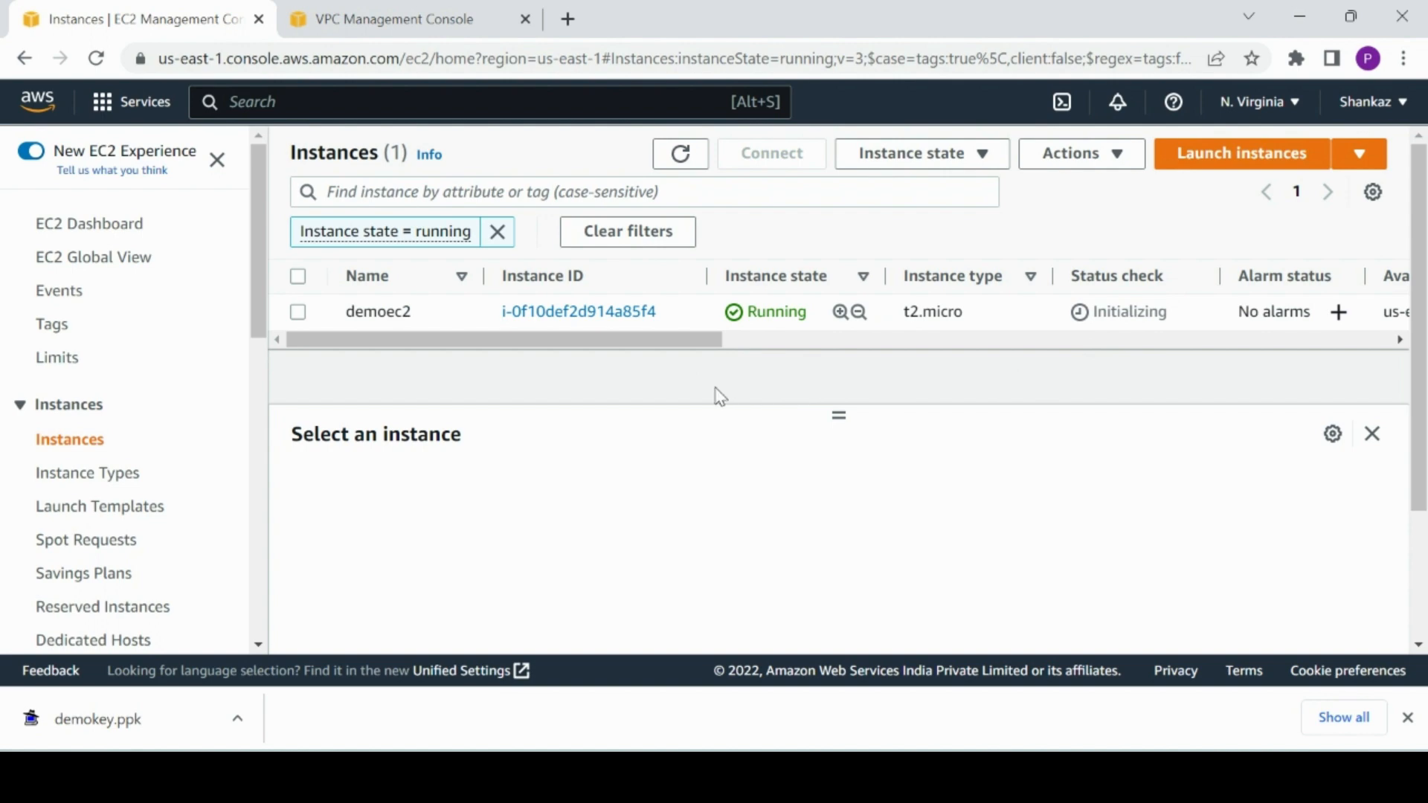
Close the downloads bar, select the demoec2 instance and copy its public IPv4 address
{"action": "left_click", "coordinate": [1407, 718]}
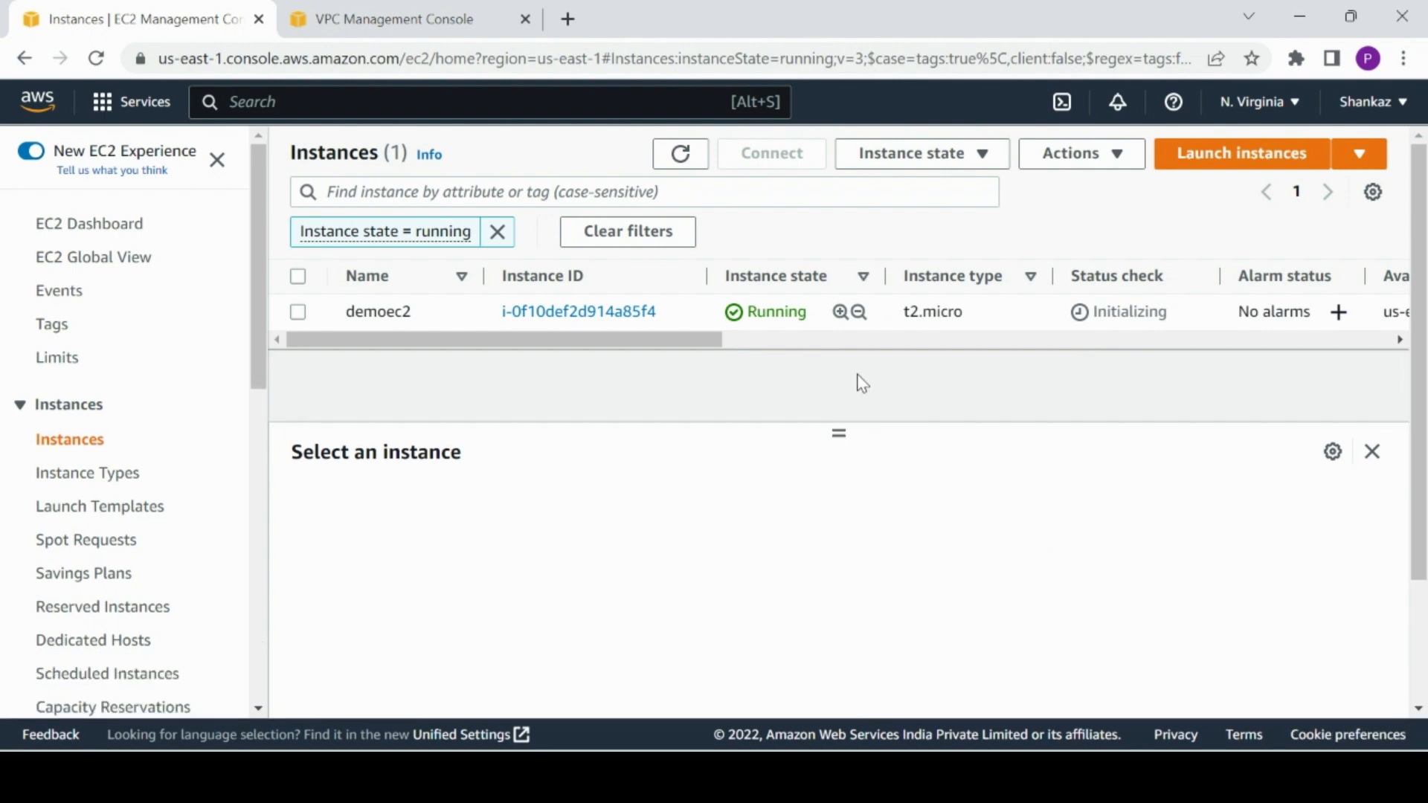
{"action": "left_click", "coordinate": [298, 313]}
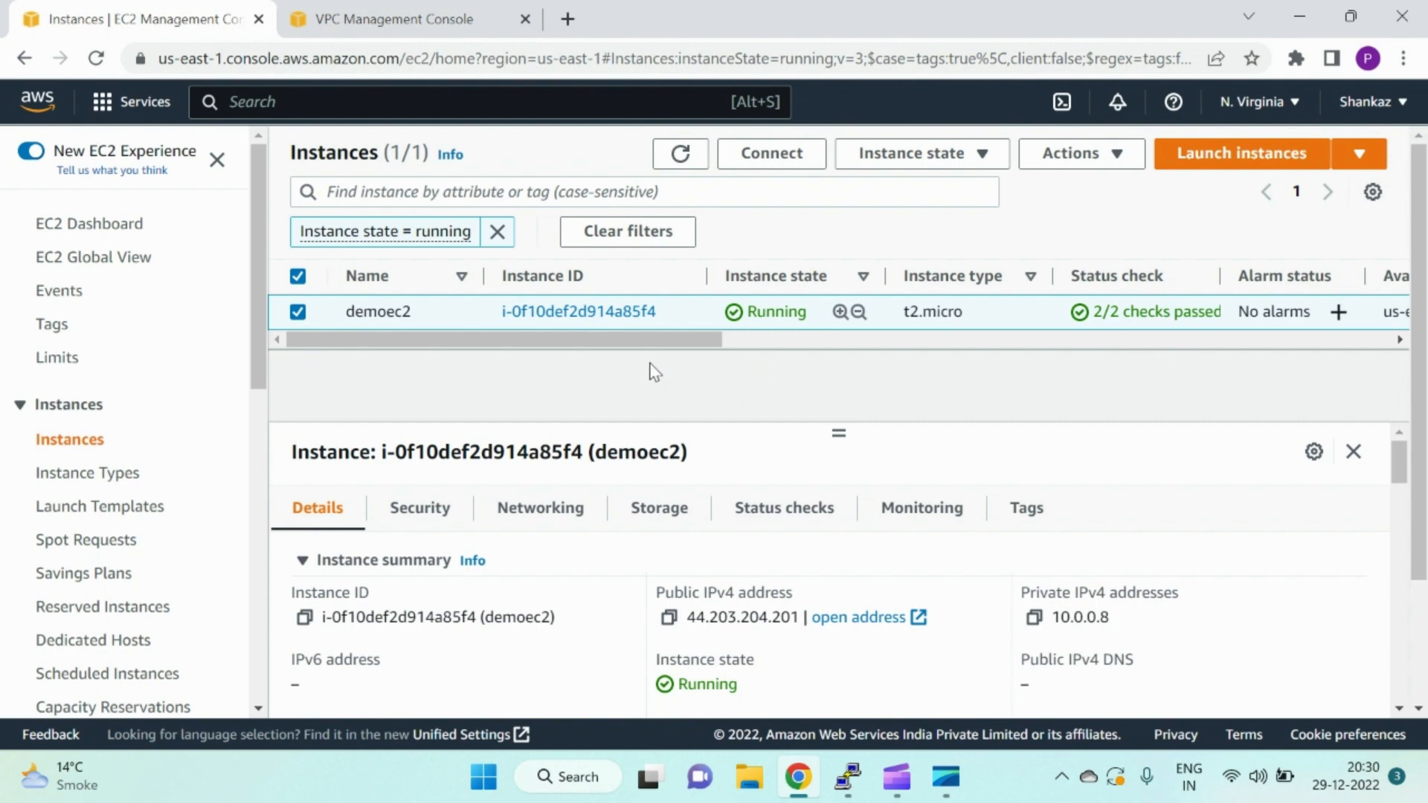
{"action": "left_click", "coordinate": [399, 8]}
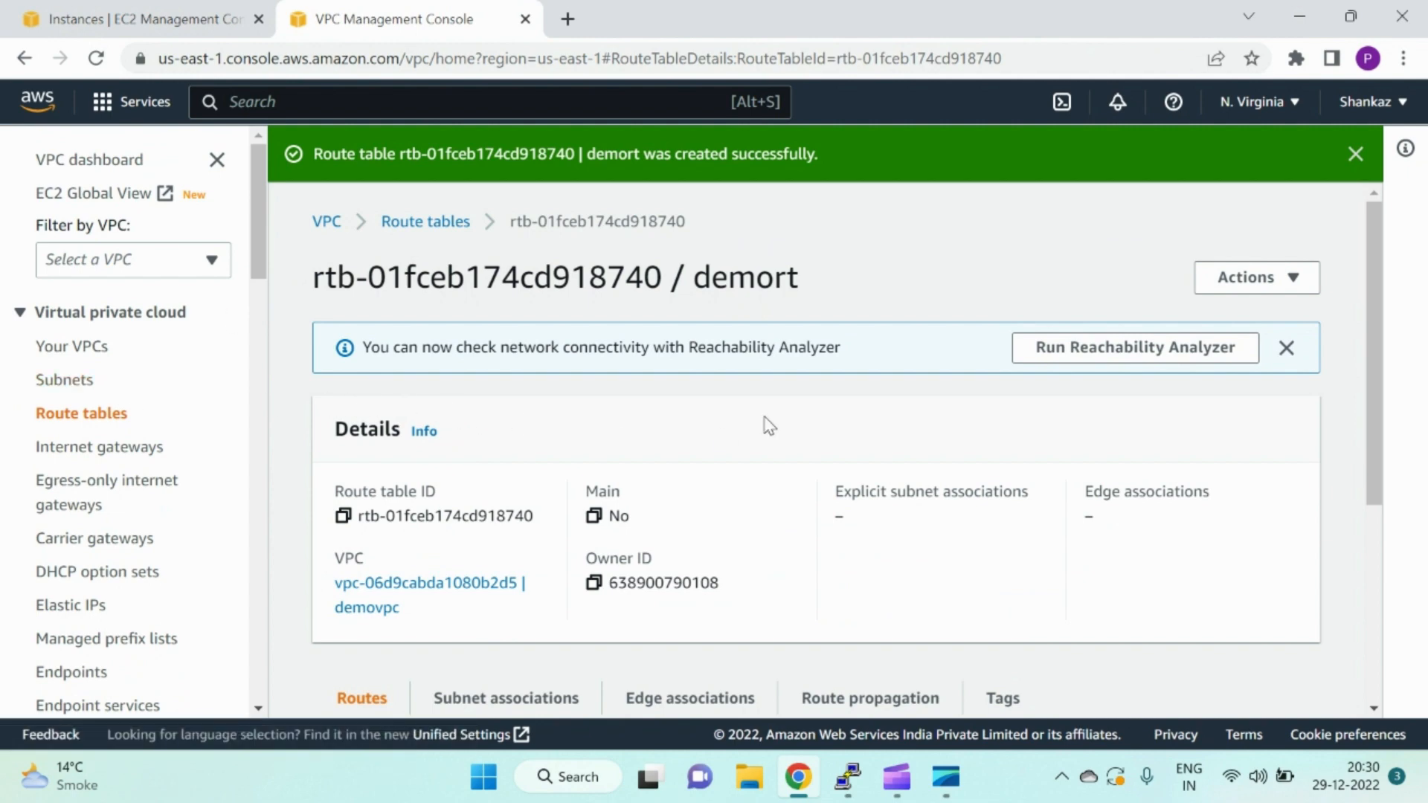
{"action": "left_click", "coordinate": [146, 33]}
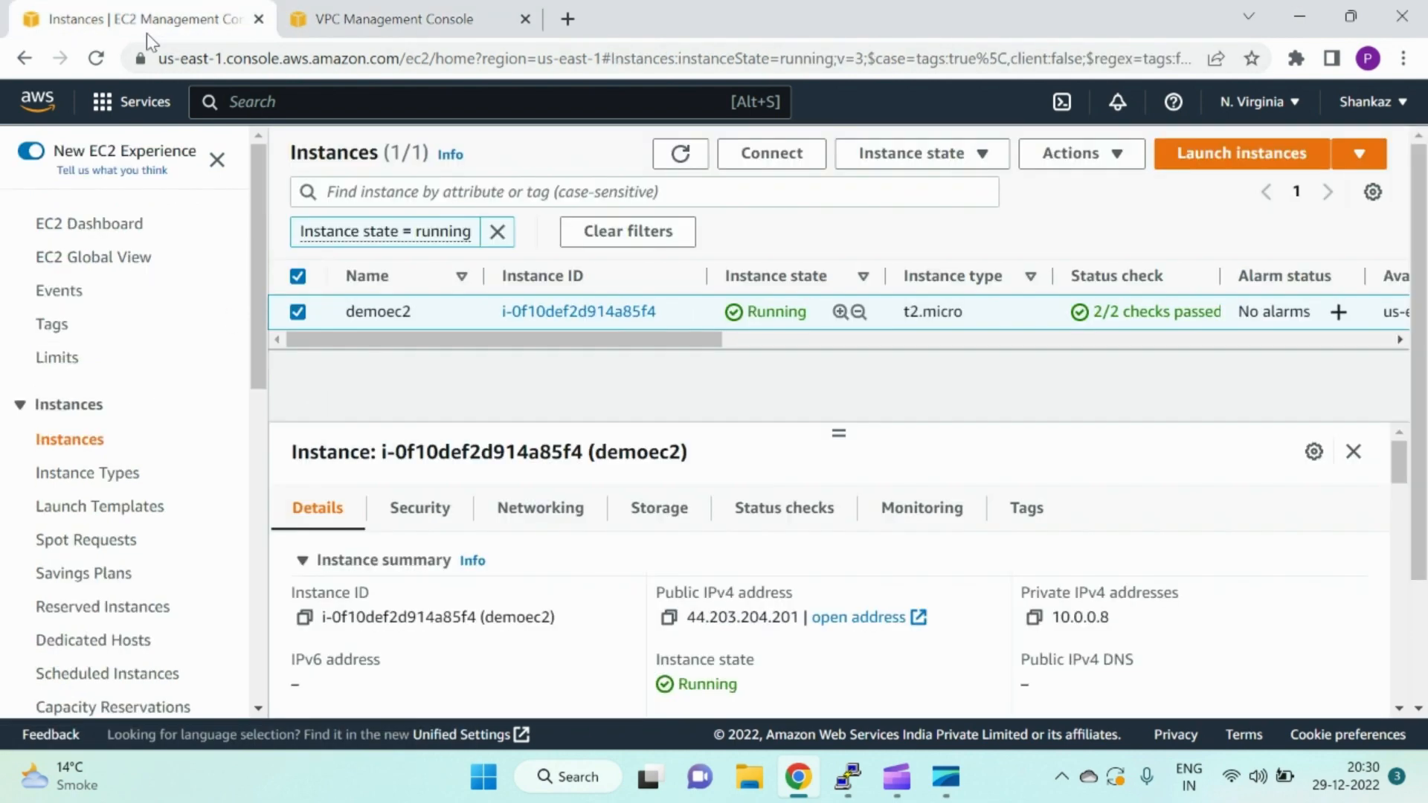
{"action": "left_click", "coordinate": [668, 617]}
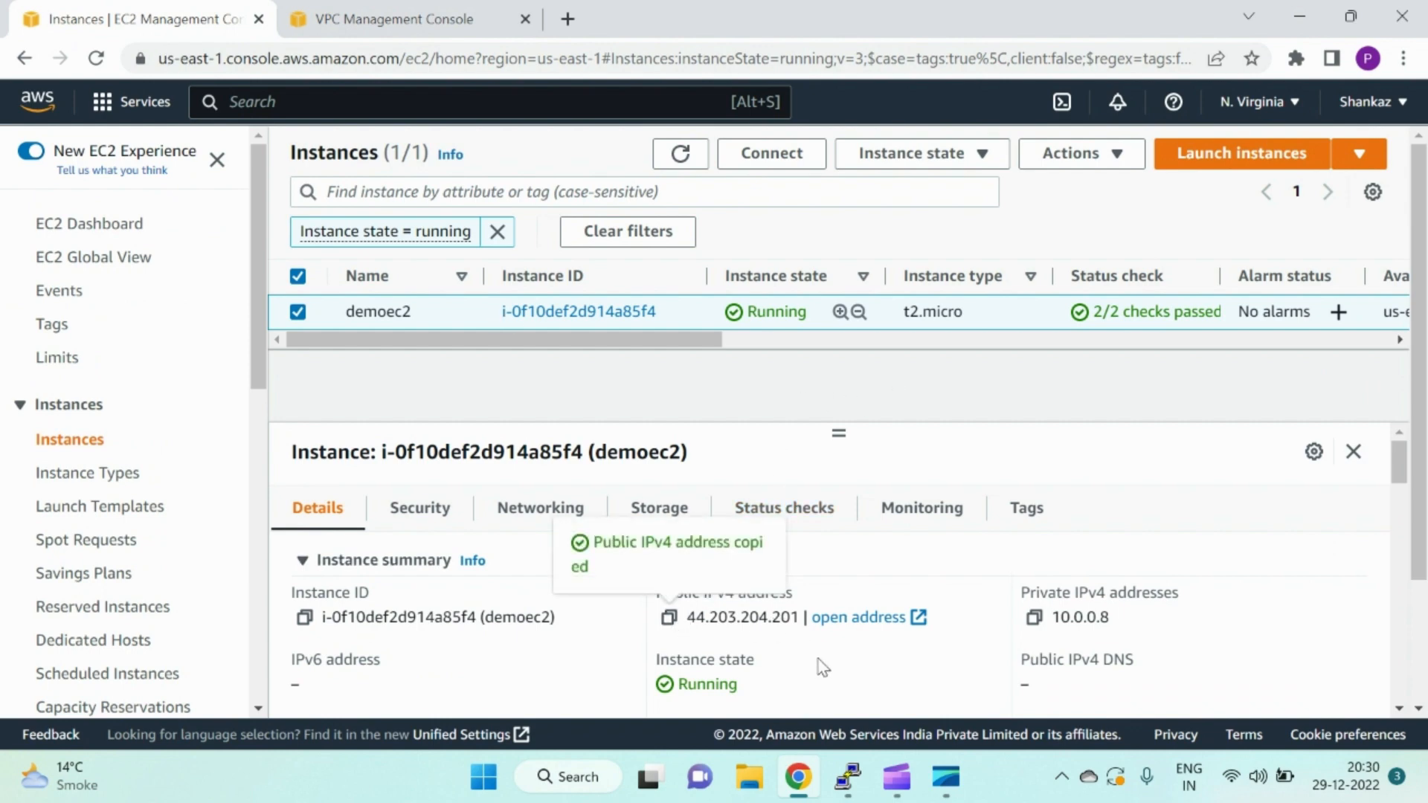
{"action": "left_click", "coordinate": [848, 776]}
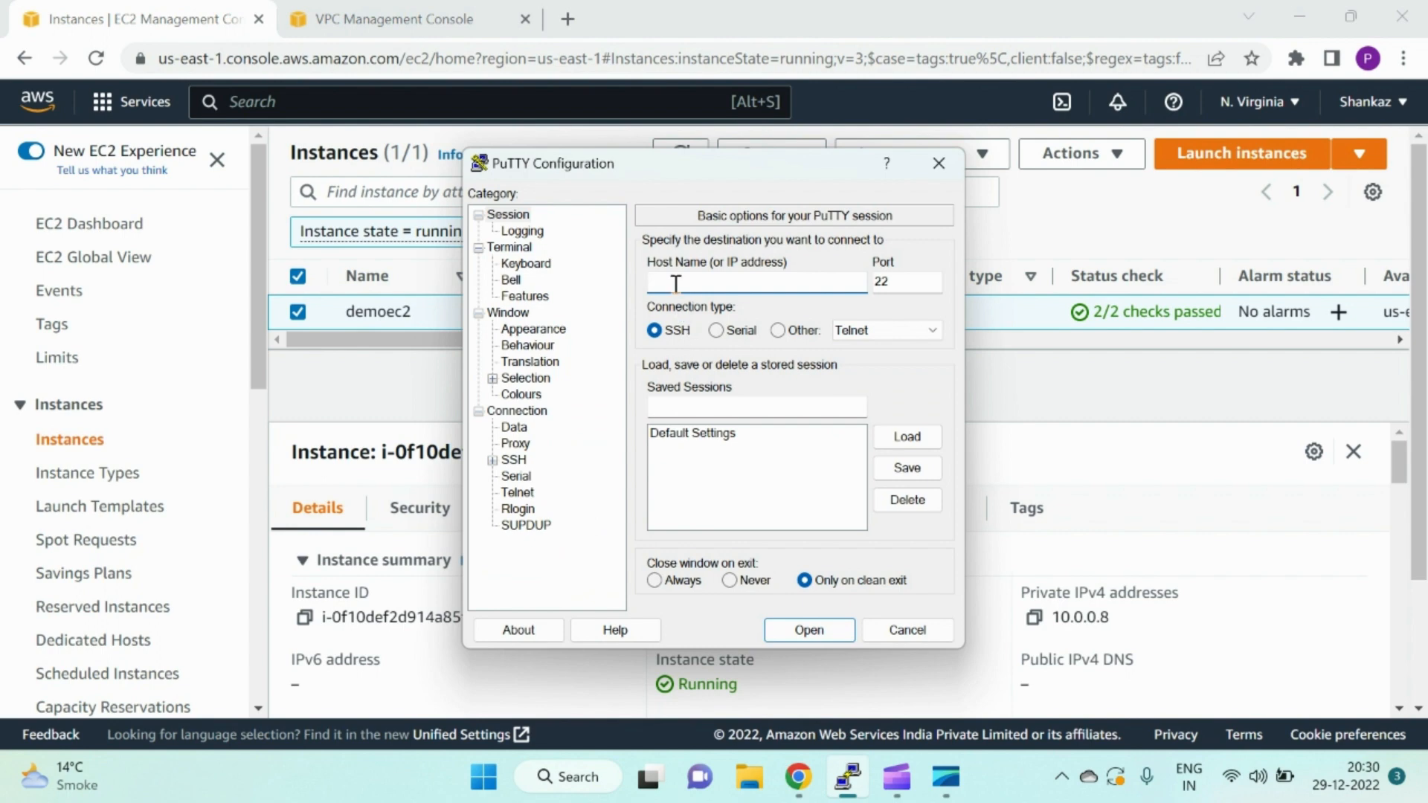
{"action": "type", "text": "ec2-user@"}
{"action": "key", "text": "ctrl+v"}
Choose demokey.ppk as the private key file for PuTTY's SSH authentication
{"action": "left_click", "coordinate": [491, 461]}
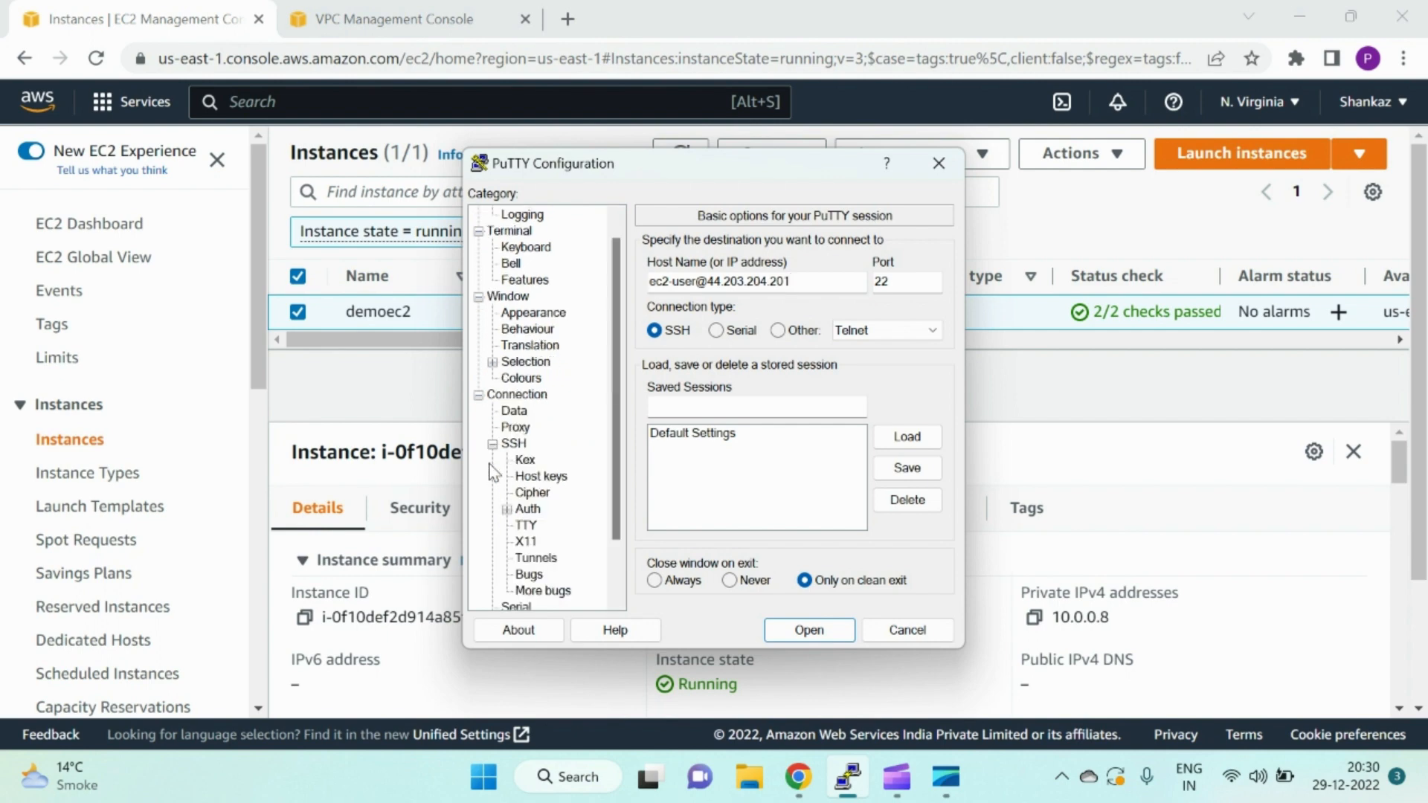
{"action": "left_click", "coordinate": [528, 510]}
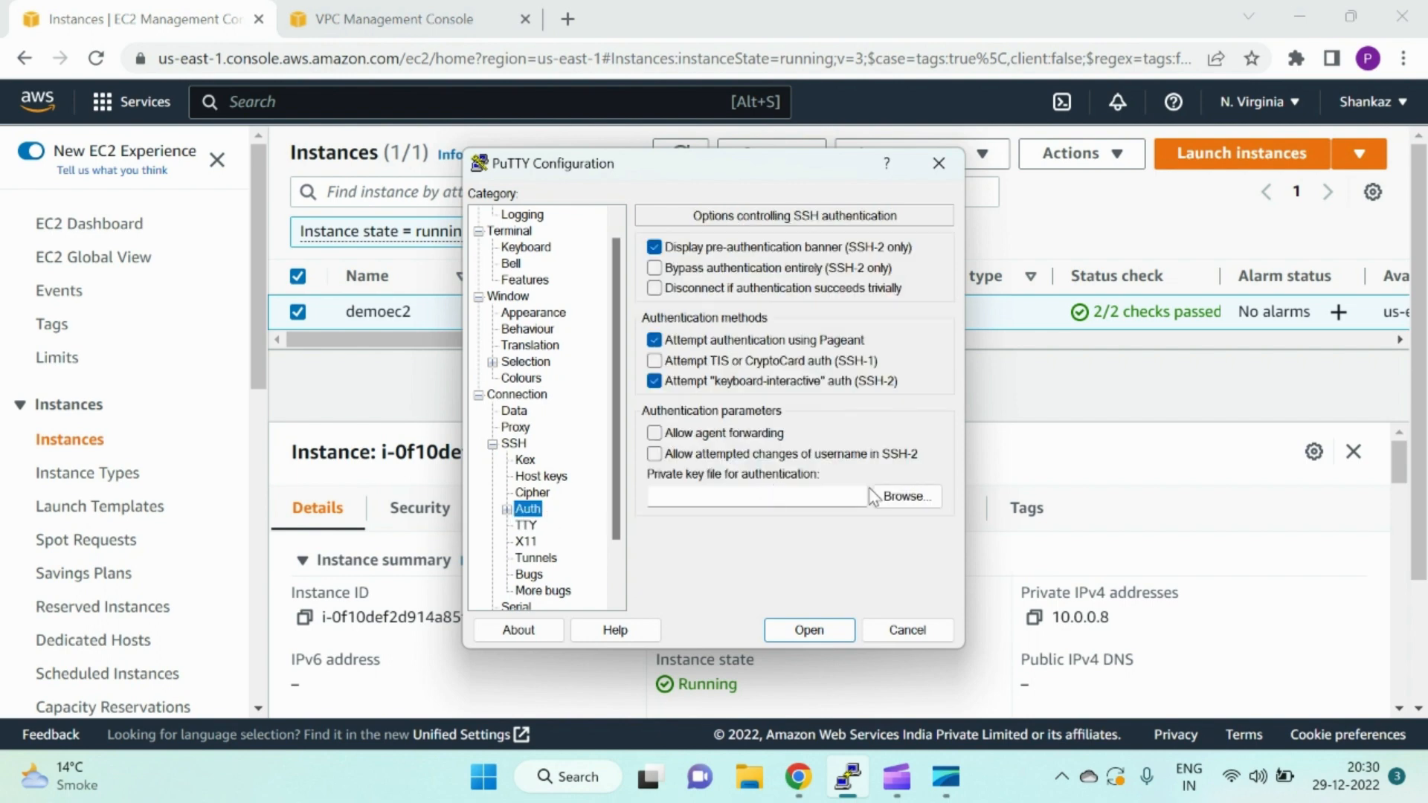
{"action": "left_click", "coordinate": [907, 497]}
{"action": "double_click", "coordinate": [695, 332]}
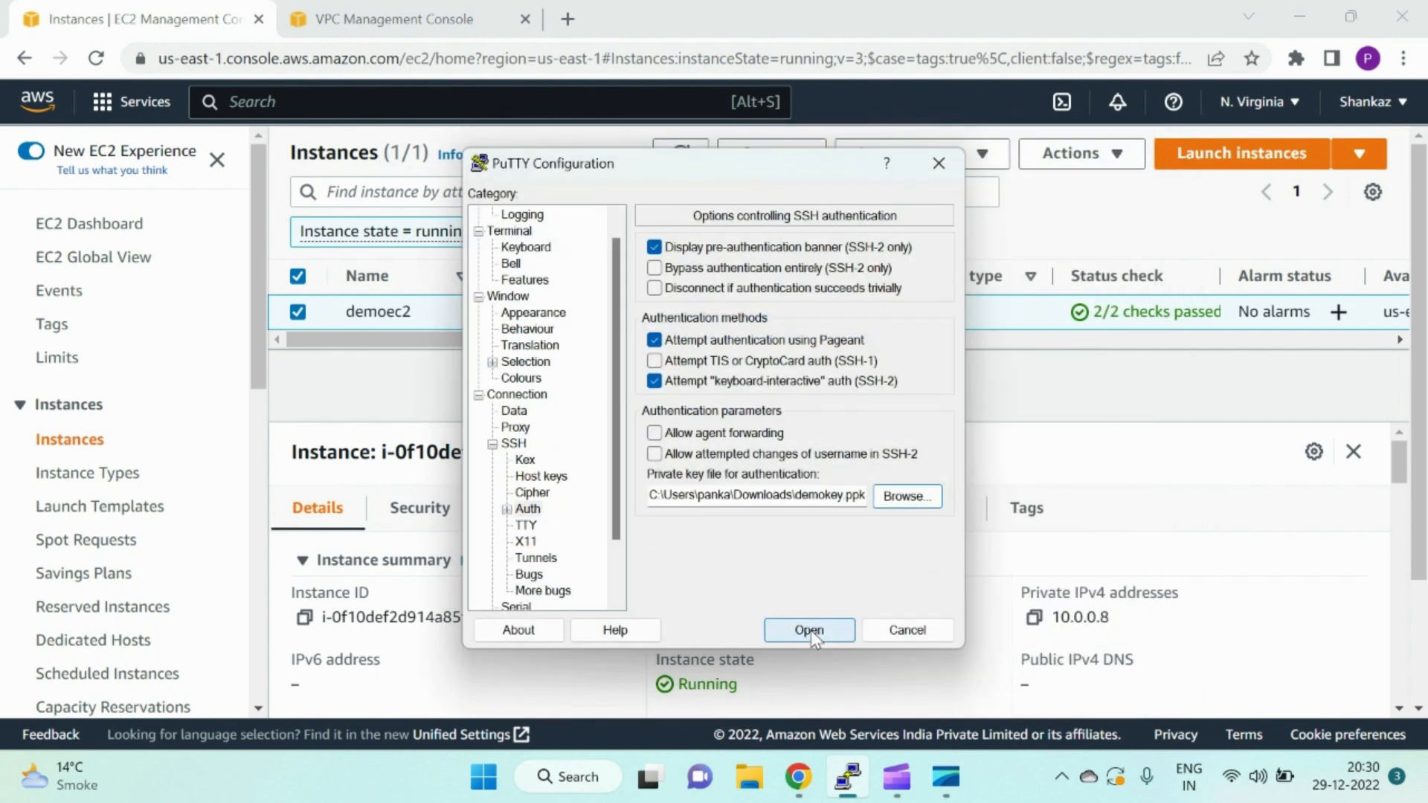
Try to open the SSH session to the demoec2 instance, and minimise the PuTTY window
{"action": "left_click", "coordinate": [809, 630]}
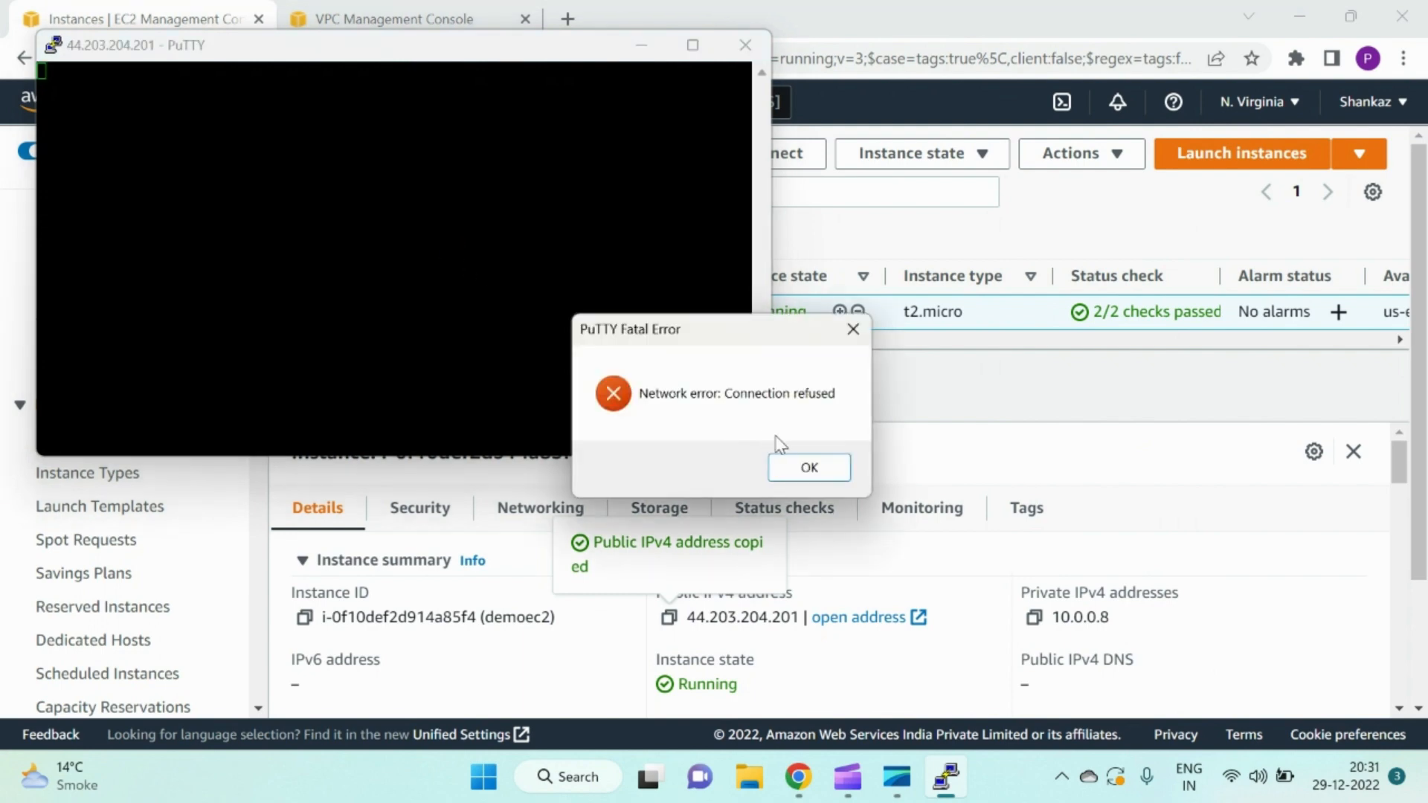
{"action": "left_click", "coordinate": [803, 468]}
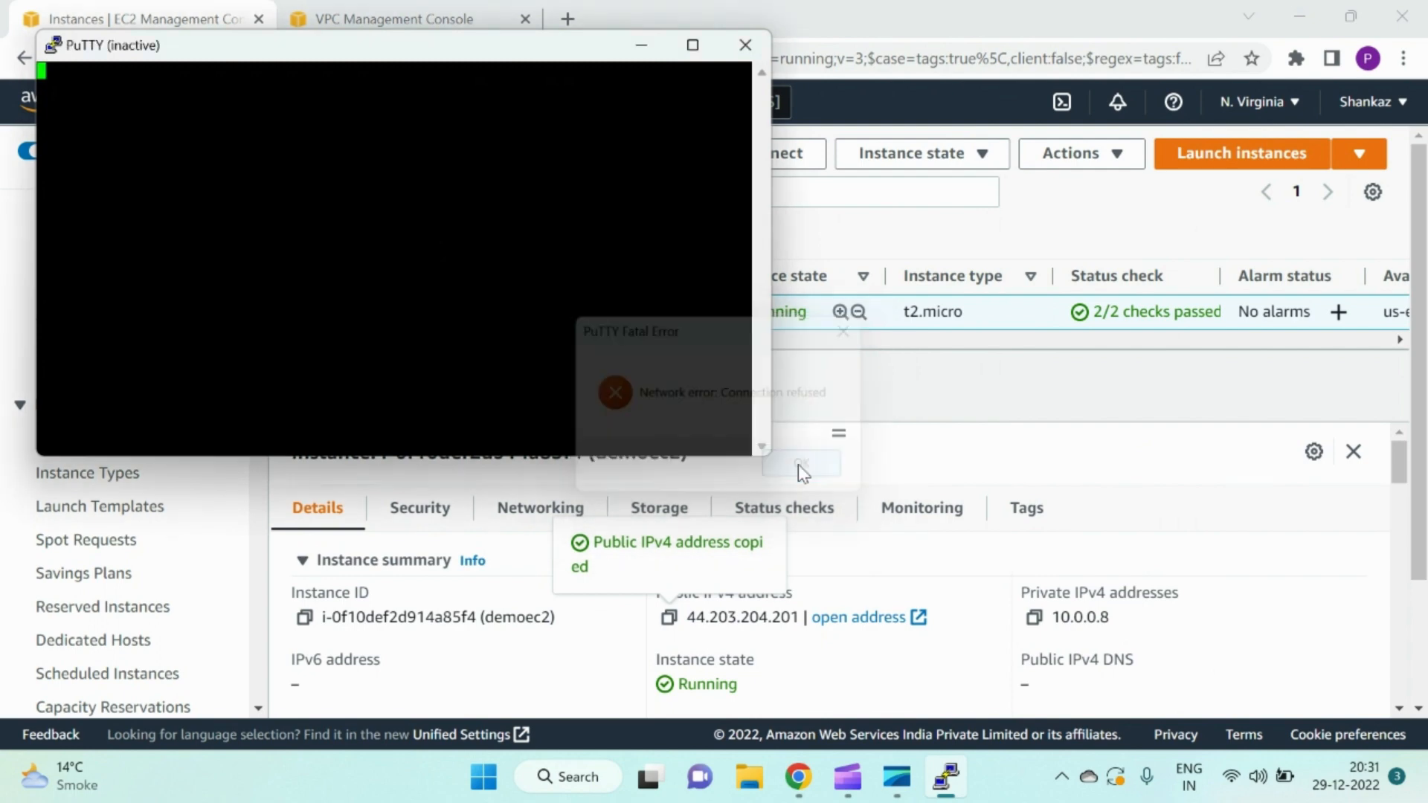
{"action": "left_click", "coordinate": [643, 50]}
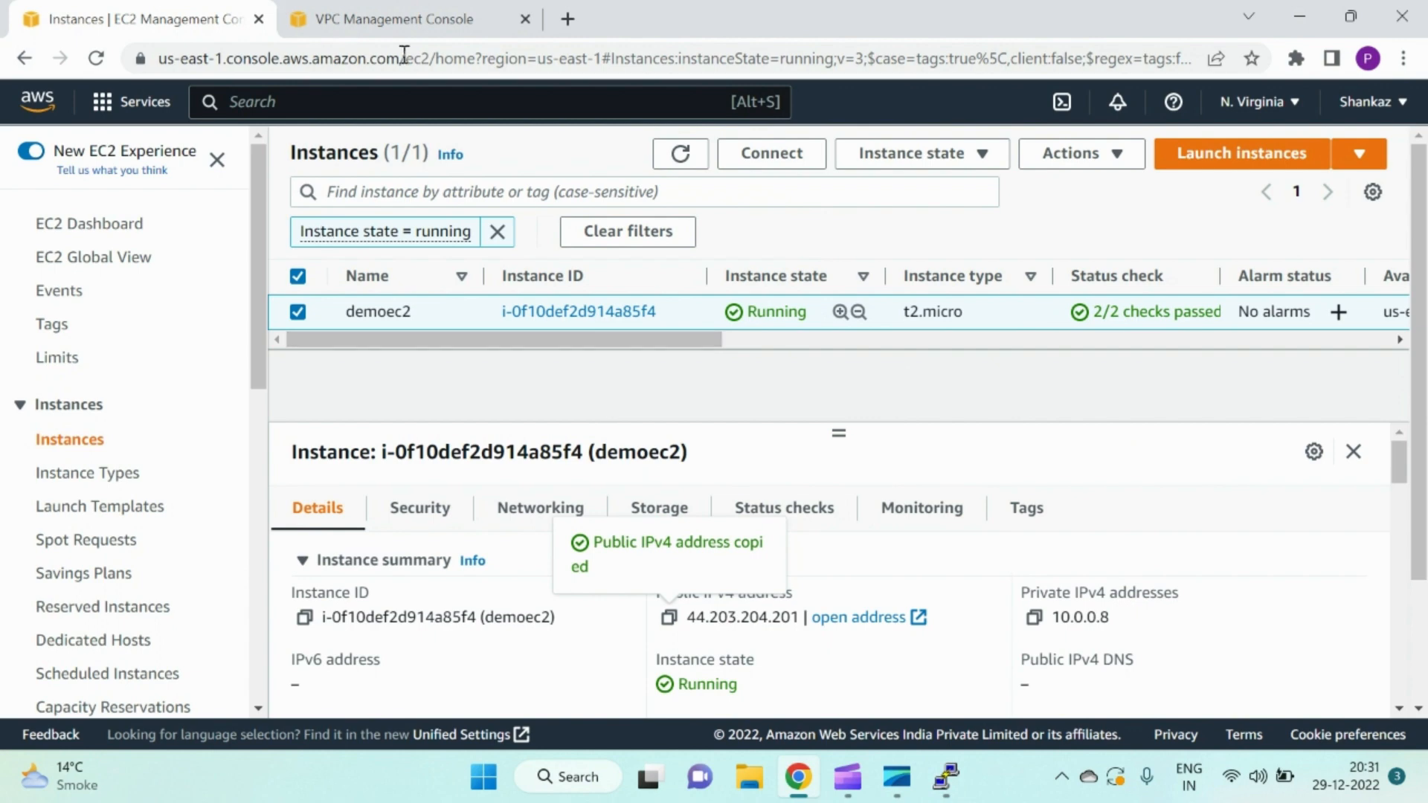
Switch to the VPC console and create an internet gateway named demoigw
{"action": "left_click", "coordinate": [424, 30]}
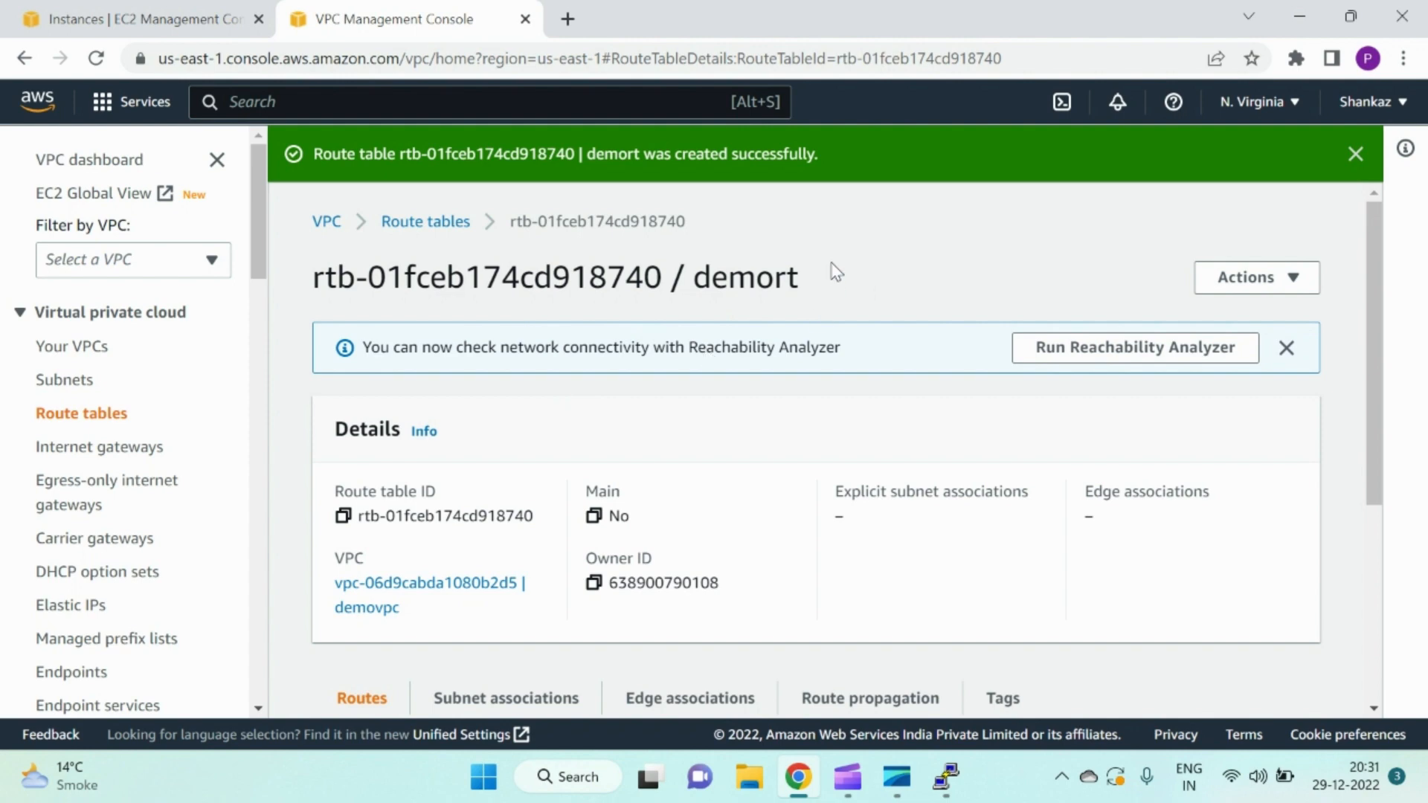
{"action": "left_click", "coordinate": [148, 450]}
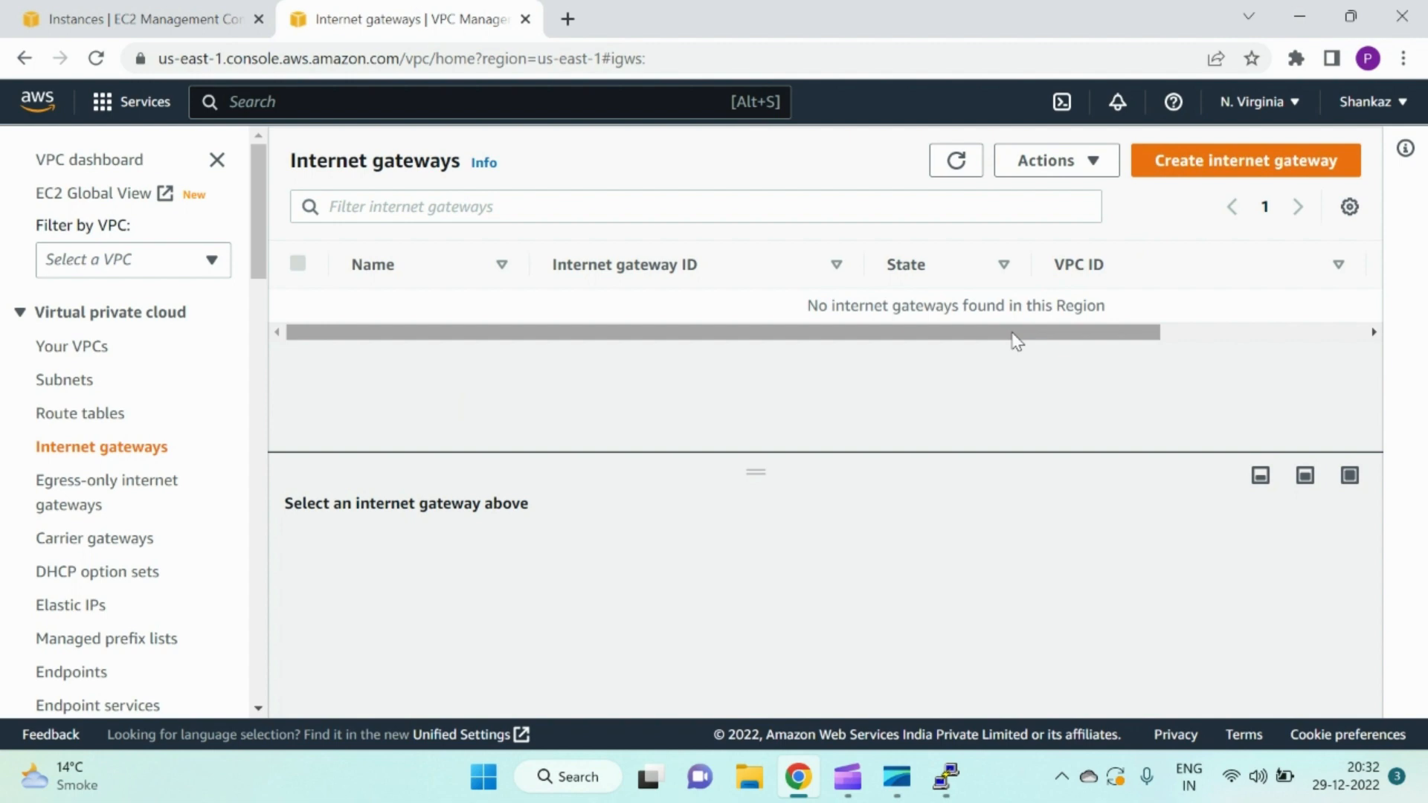
{"action": "left_click_drag", "start_coordinate": [259, 271], "coordinate": [259, 301]}
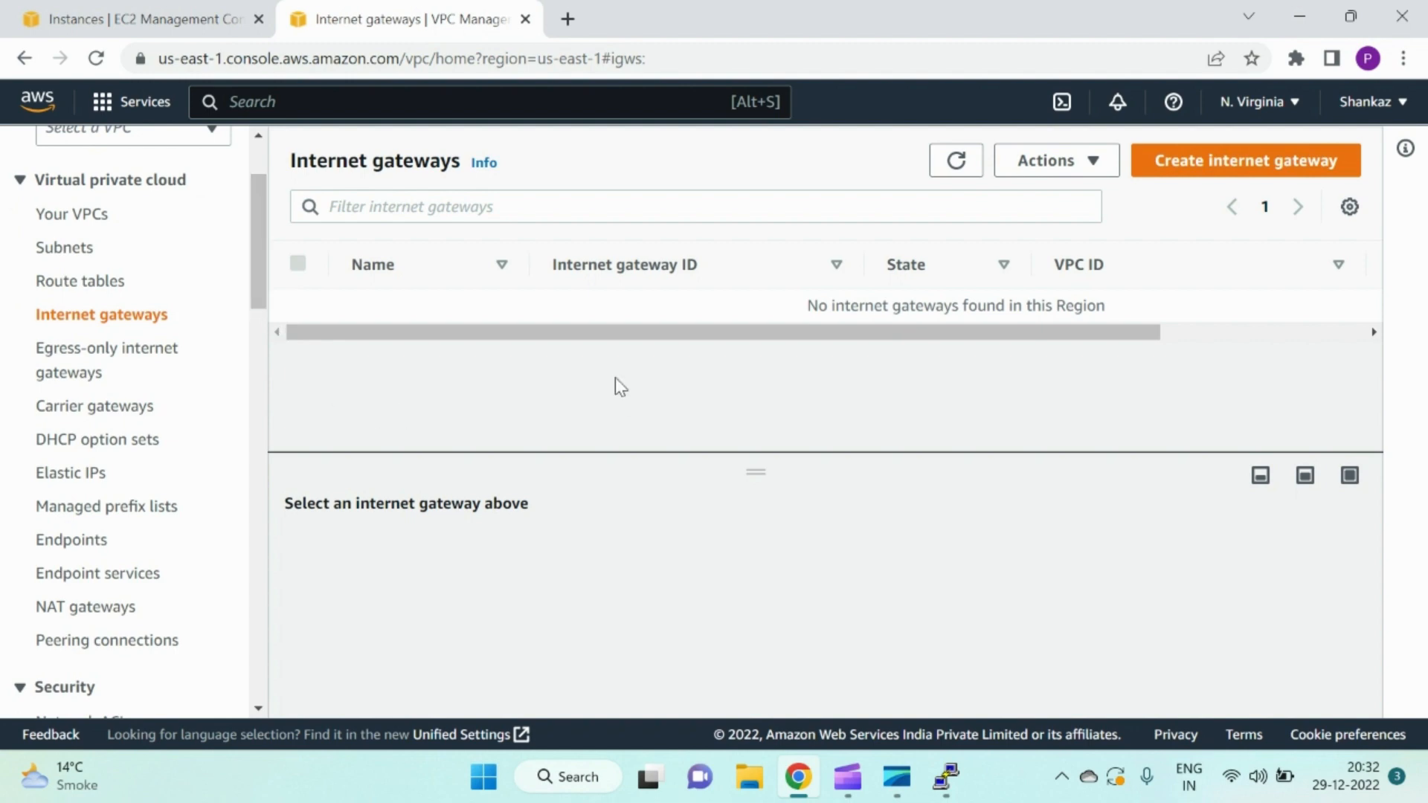
{"action": "left_click", "coordinate": [1207, 181]}
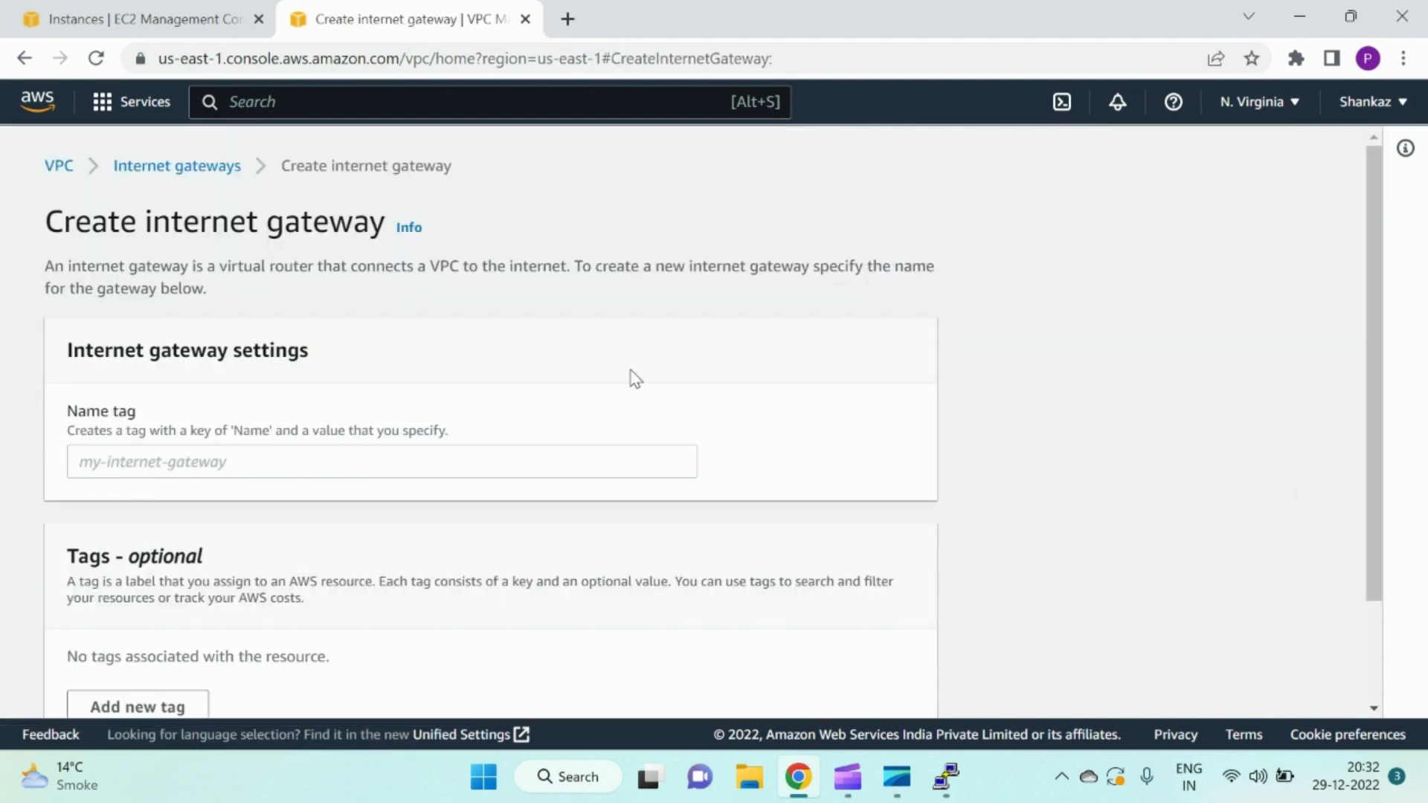
{"action": "left_click", "coordinate": [403, 459]}
{"action": "type", "text": "demoin"}
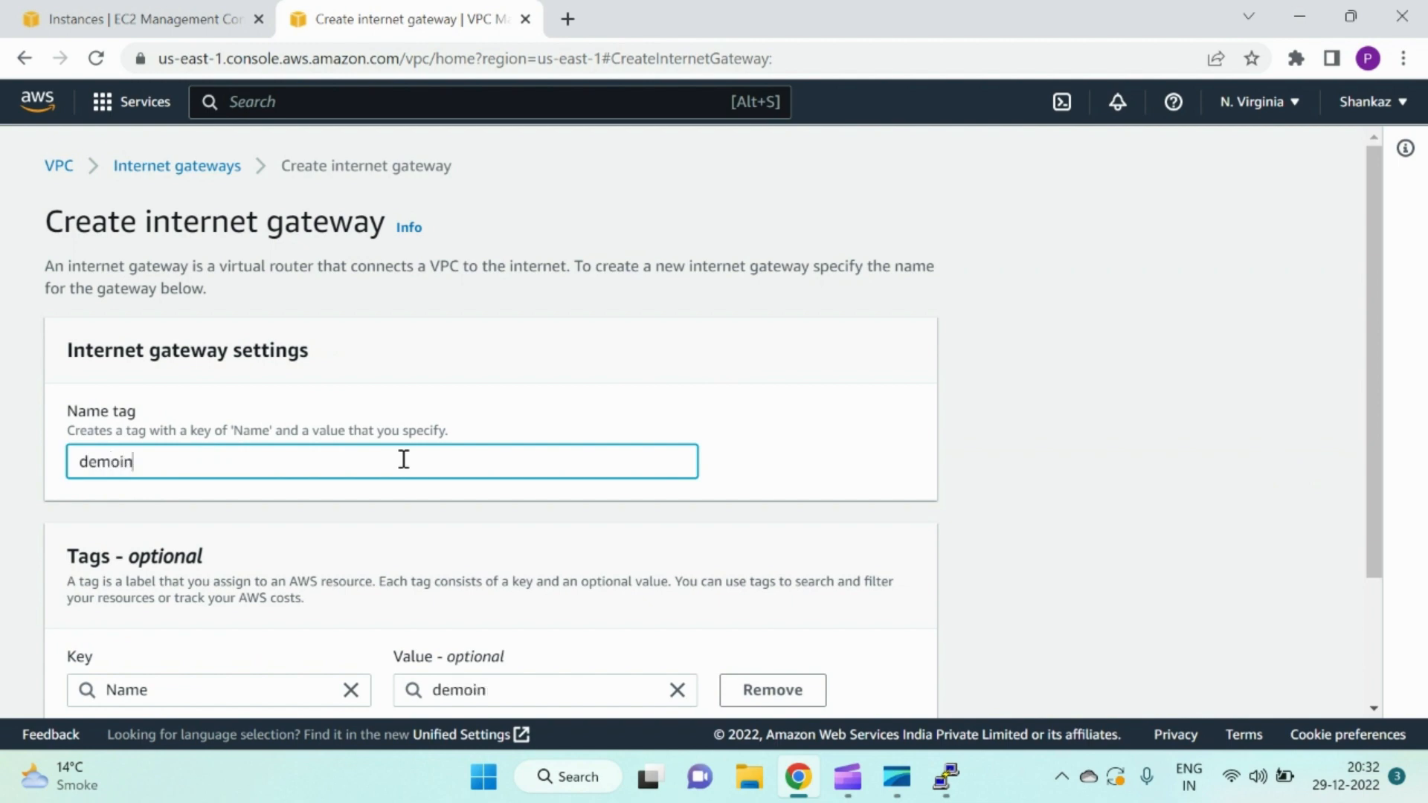
{"action": "key", "text": "BackSpace"}
{"action": "key", "text": "BackSpace"}
{"action": "type", "text": "igw"}
{"action": "left_click_drag", "start_coordinate": [1375, 508], "coordinate": [1385, 641]}
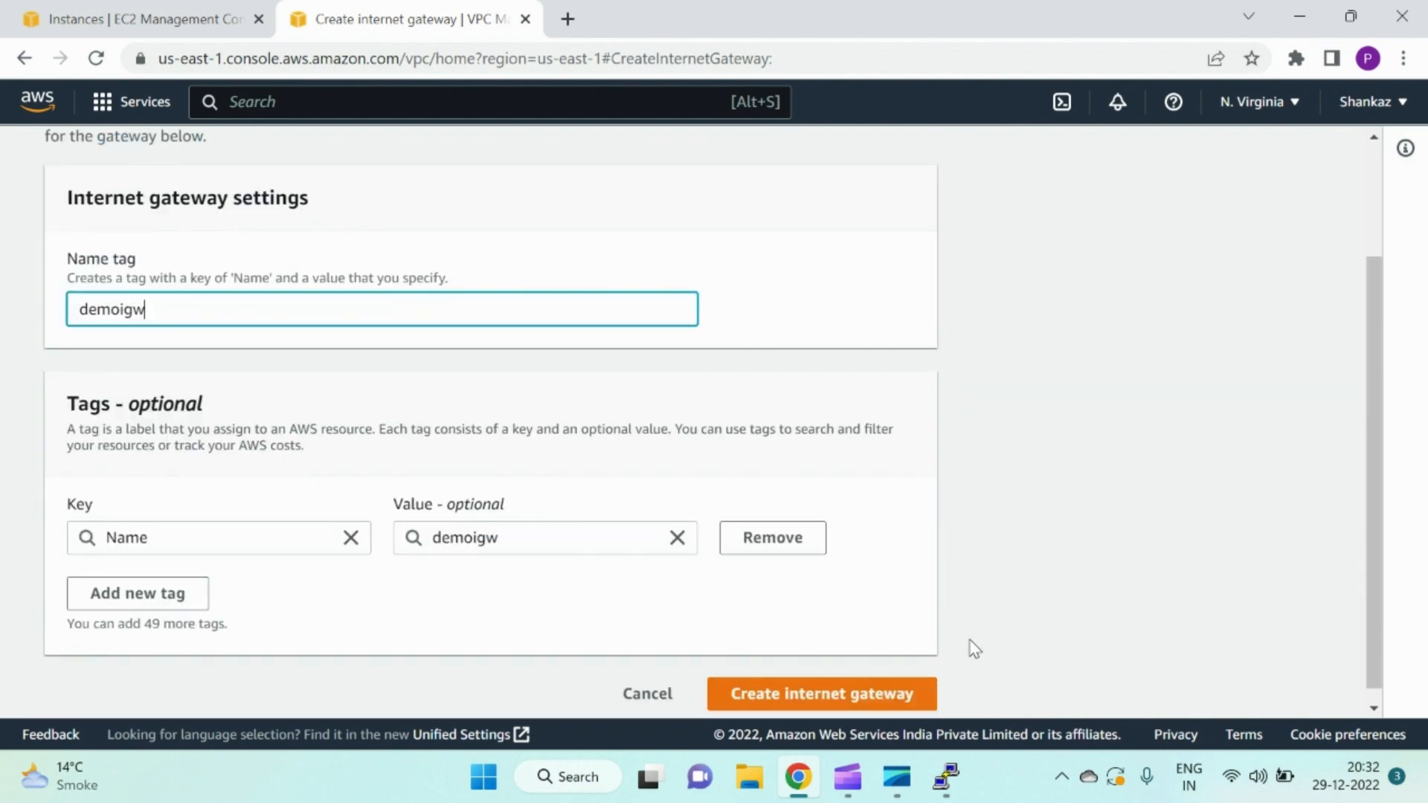
{"action": "left_click", "coordinate": [894, 694]}
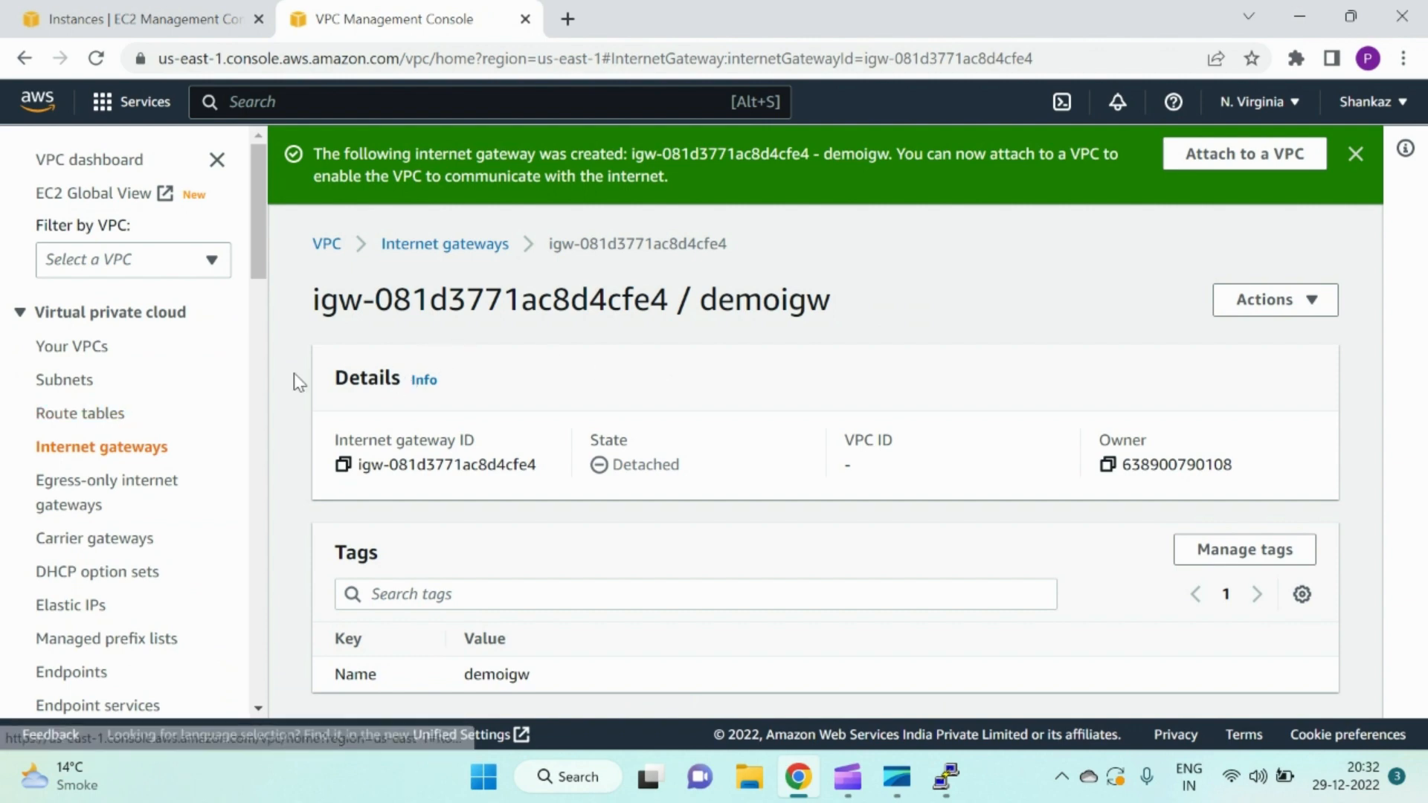
Try to add a route to the demort route table with destination 0.0.0.0/0 and an Internet Gateway as target
{"action": "left_click", "coordinate": [110, 421]}
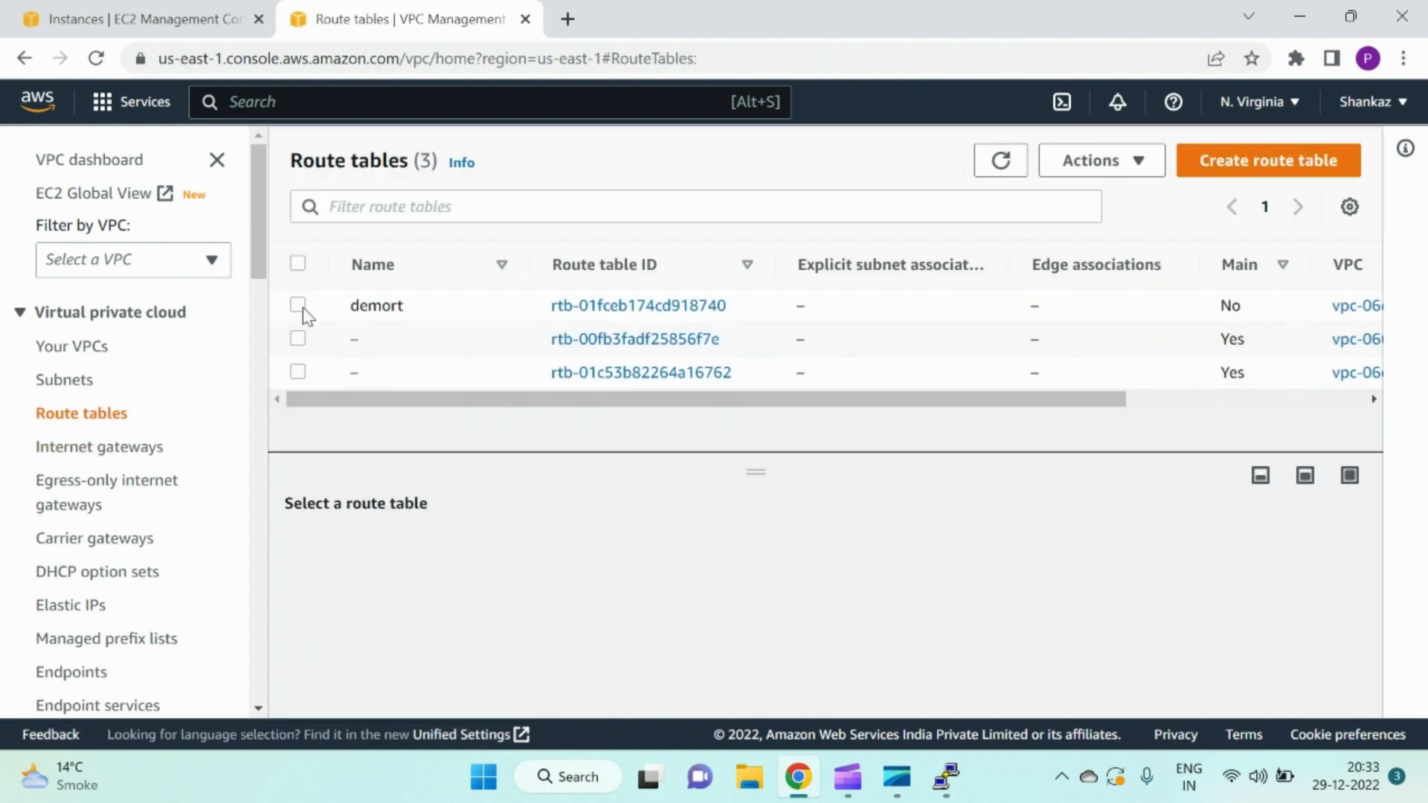
{"action": "left_click", "coordinate": [298, 305]}
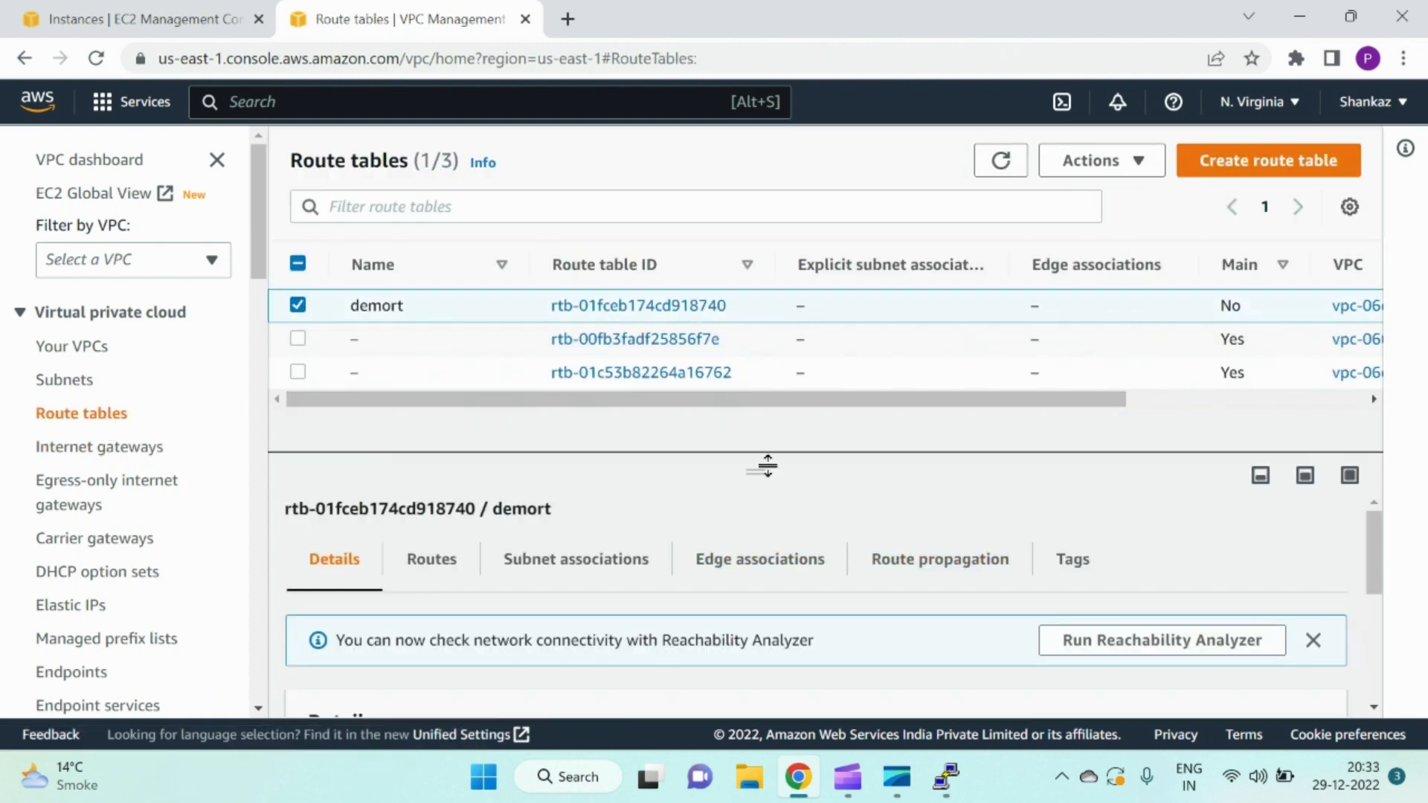
{"action": "left_click_drag", "start_coordinate": [766, 462], "coordinate": [764, 404]}
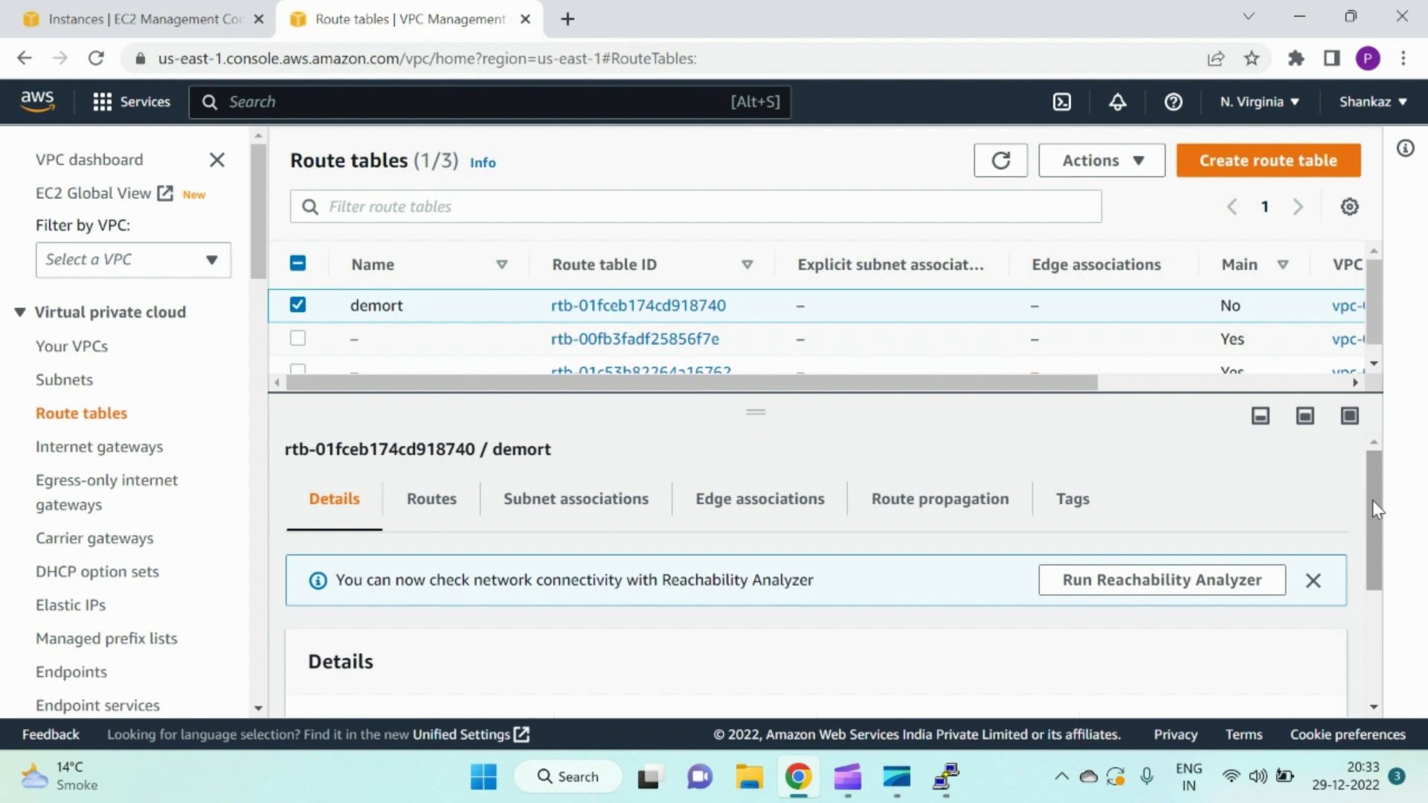
{"action": "left_click", "coordinate": [445, 514]}
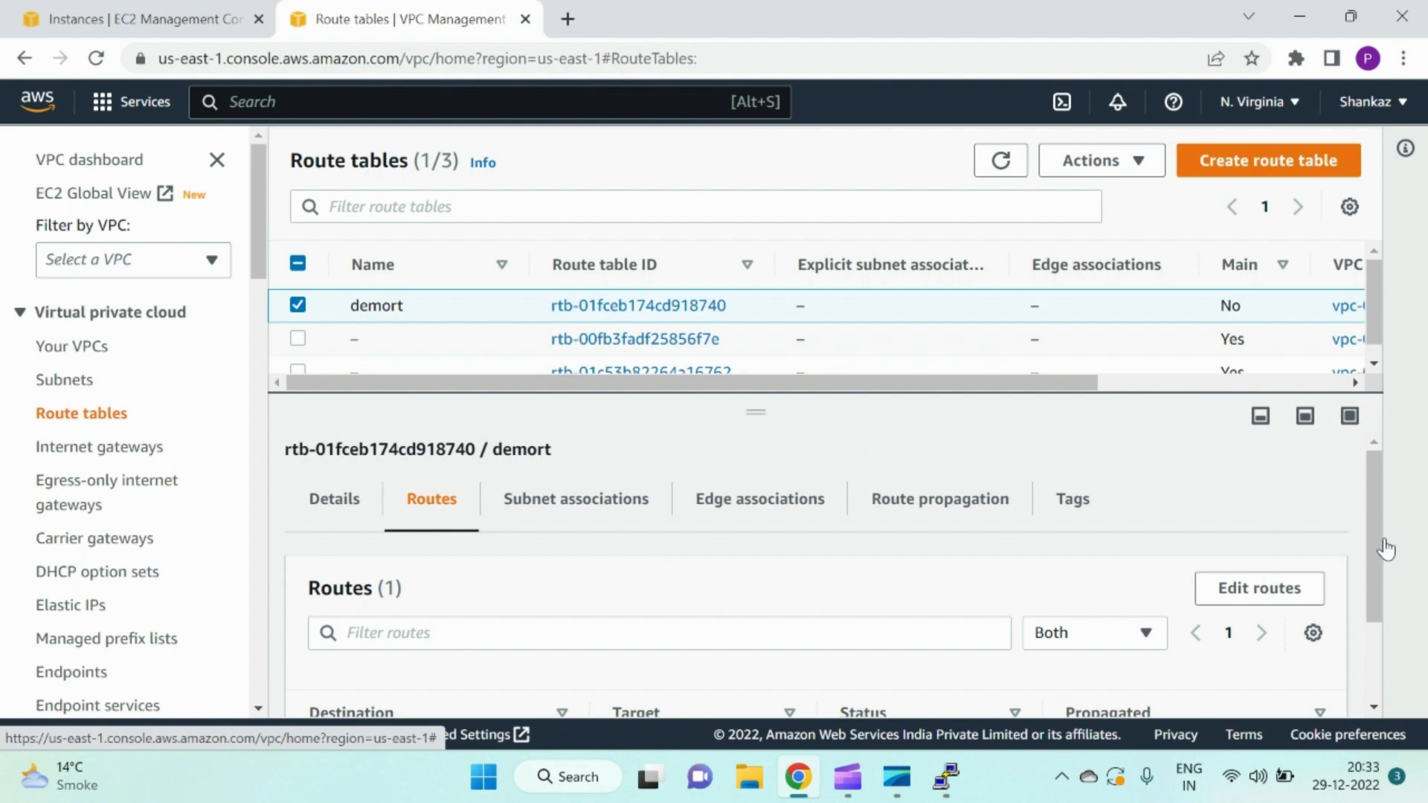
{"action": "left_click", "coordinate": [1252, 589]}
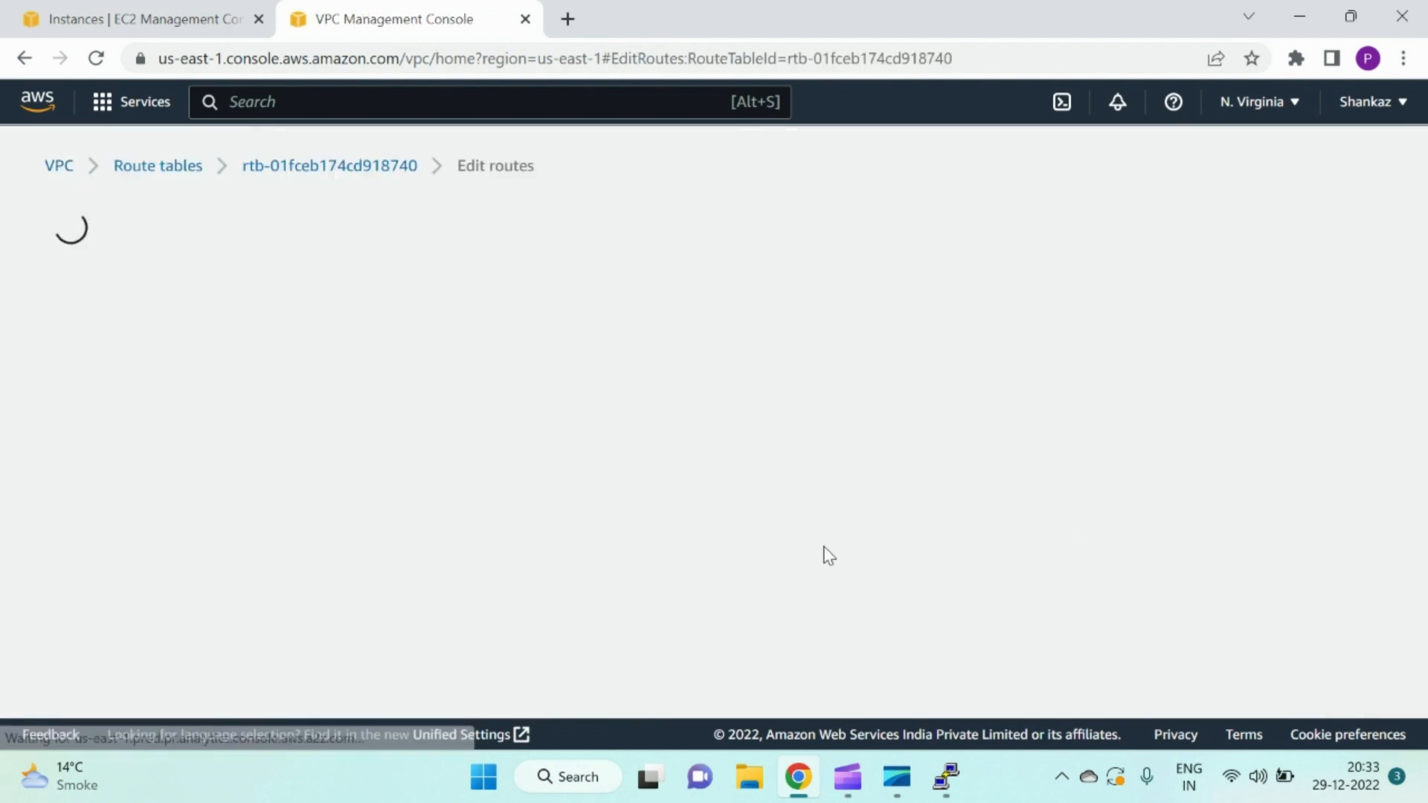
{"action": "left_click", "coordinate": [355, 449]}
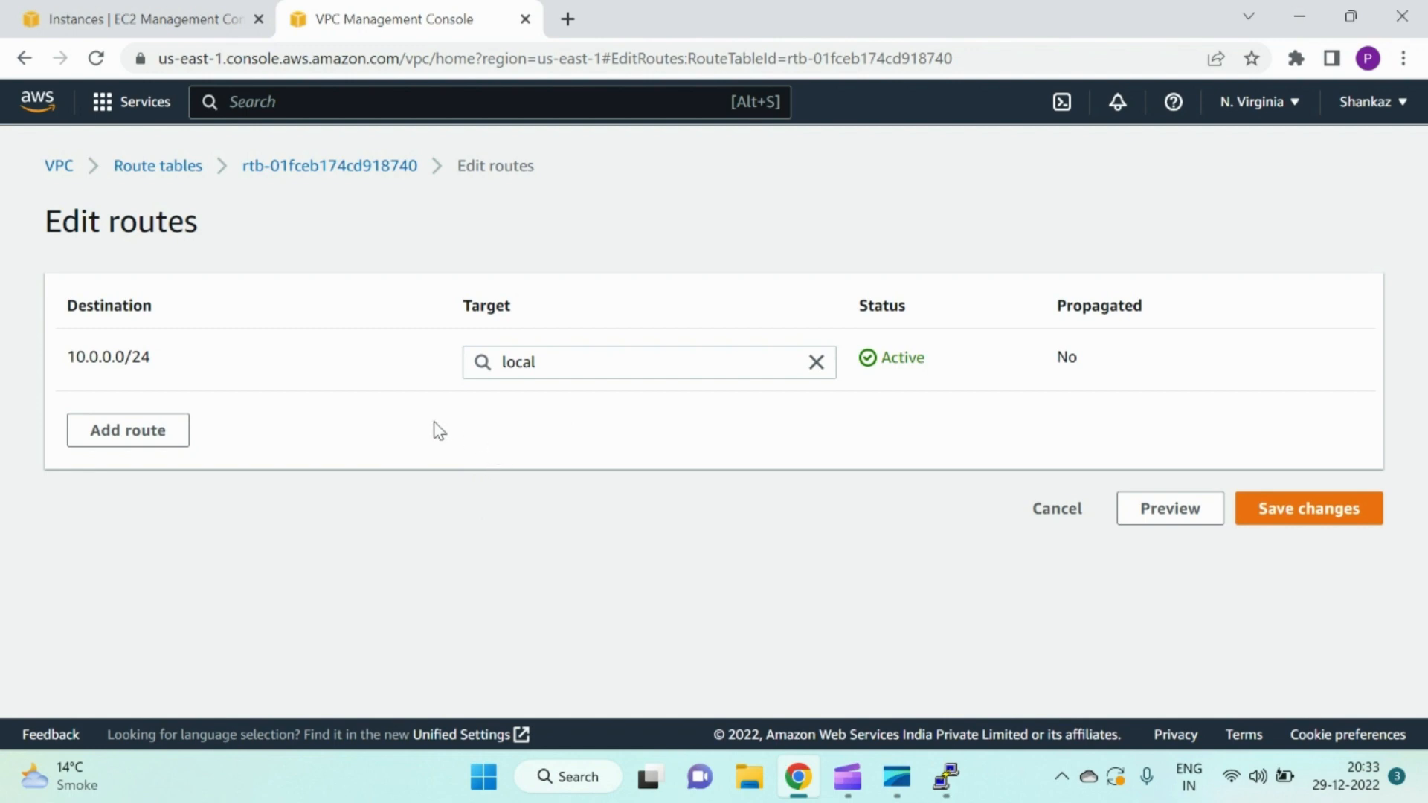
{"action": "left_click", "coordinate": [176, 442]}
{"action": "left_click", "coordinate": [337, 430]}
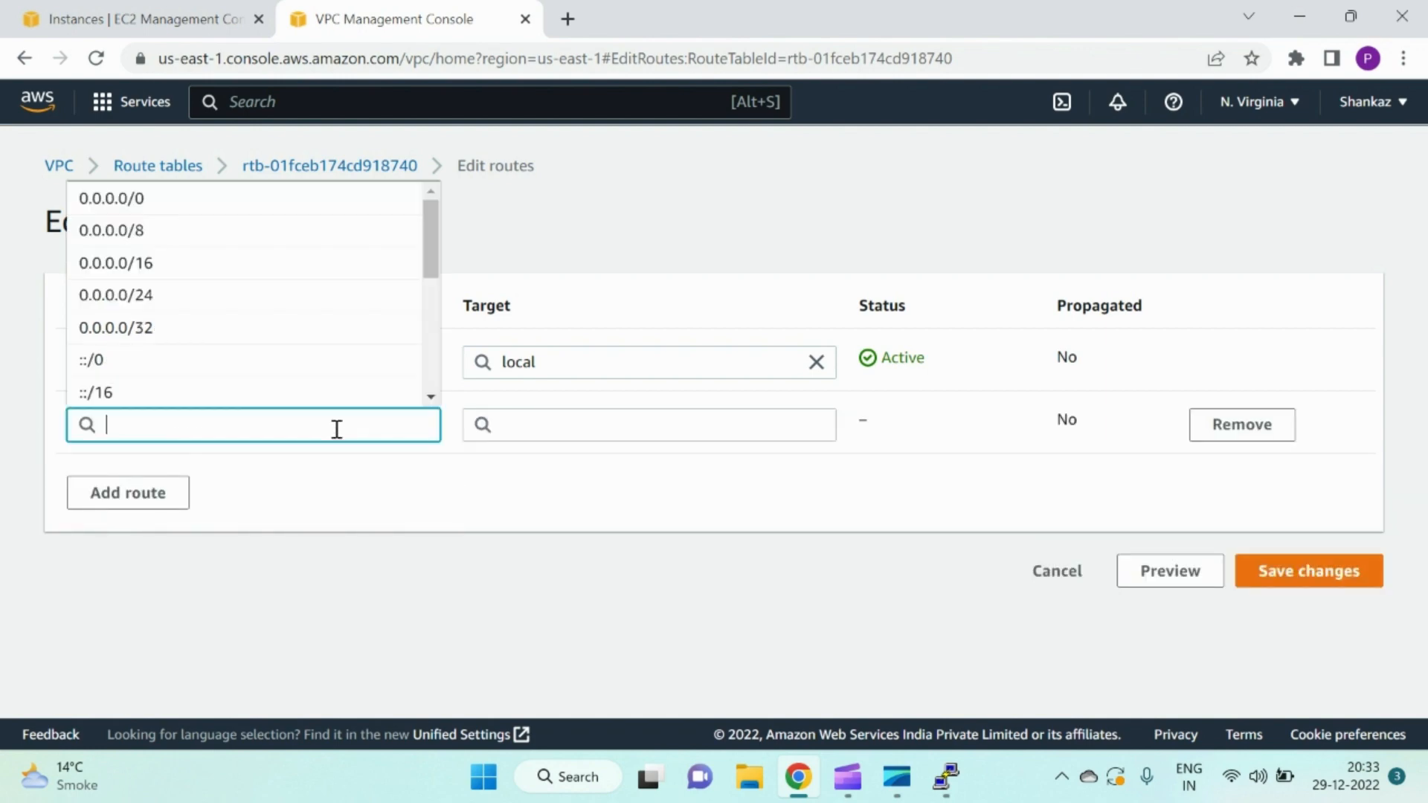
{"action": "left_click", "coordinate": [300, 209]}
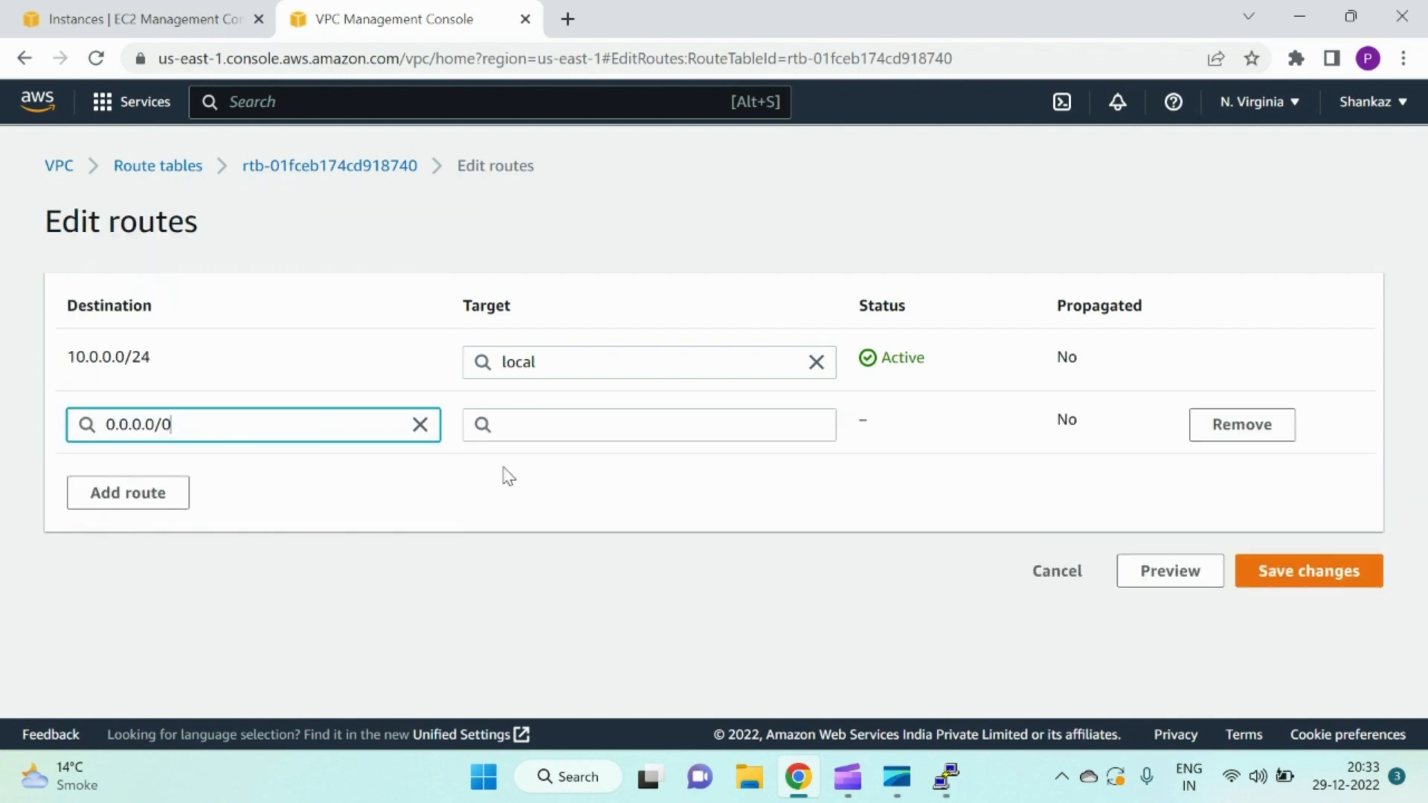
{"action": "left_click", "coordinate": [568, 421]}
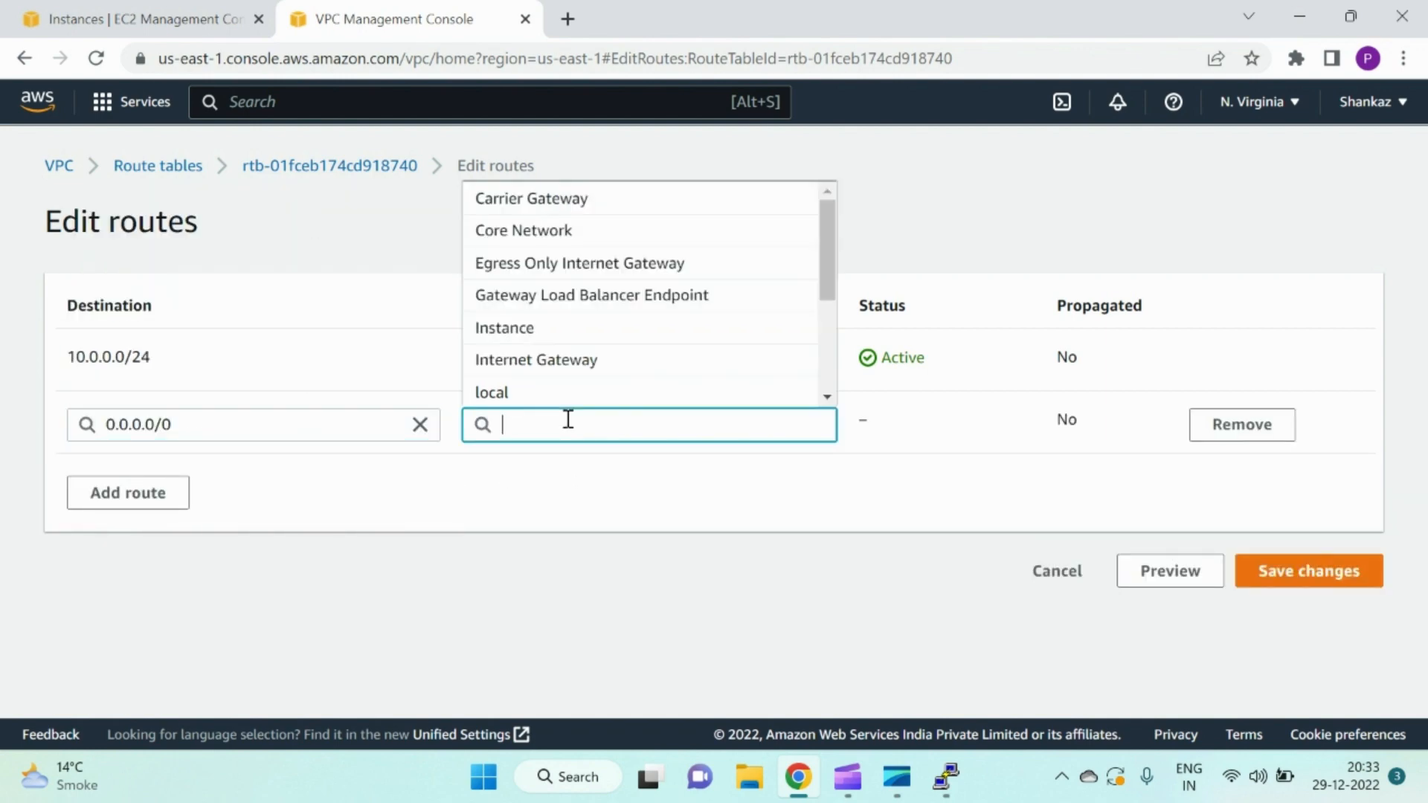
{"action": "left_click", "coordinate": [567, 365]}
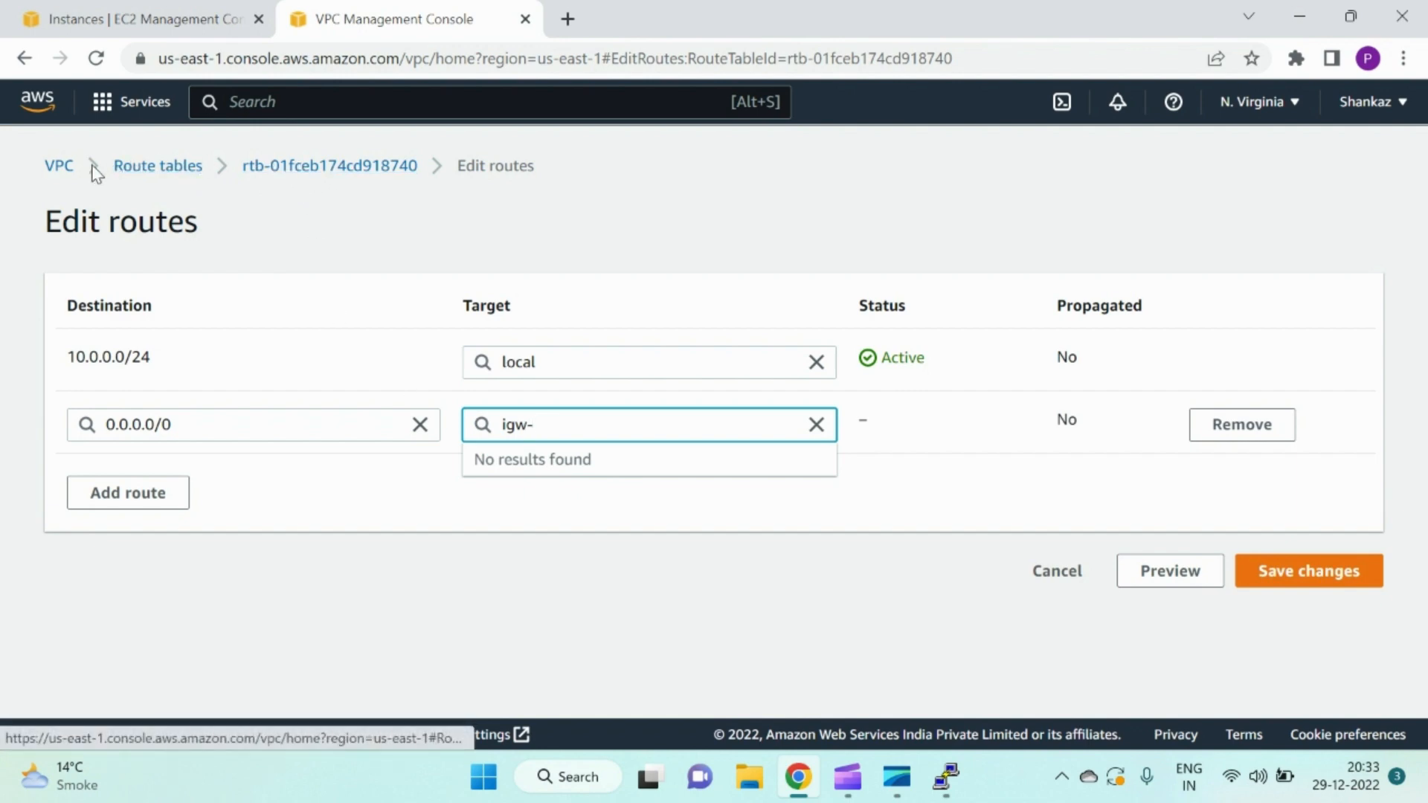
Leave the route editor and attach the demoigw internet gateway to demovpc
{"action": "left_click", "coordinate": [63, 167]}
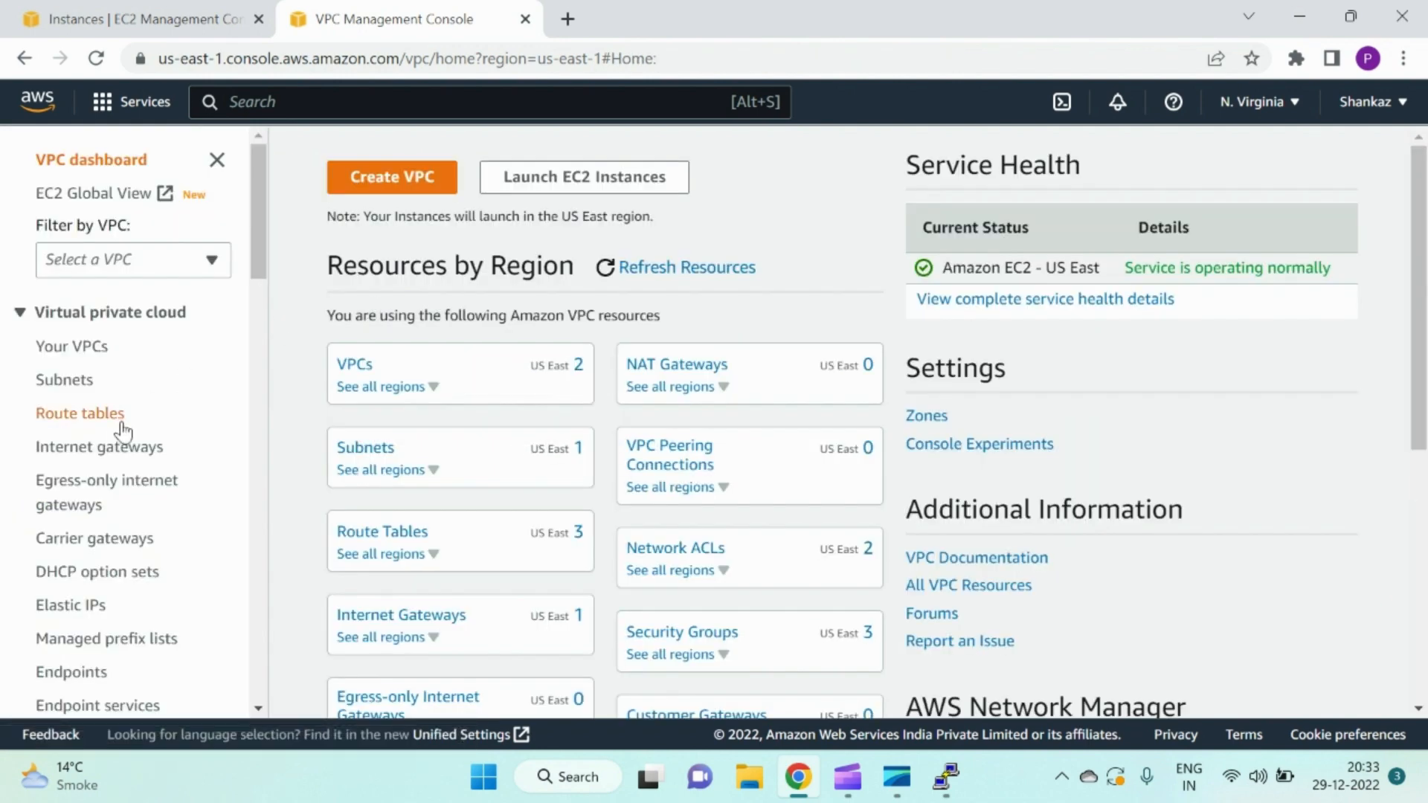
{"action": "left_click", "coordinate": [112, 447]}
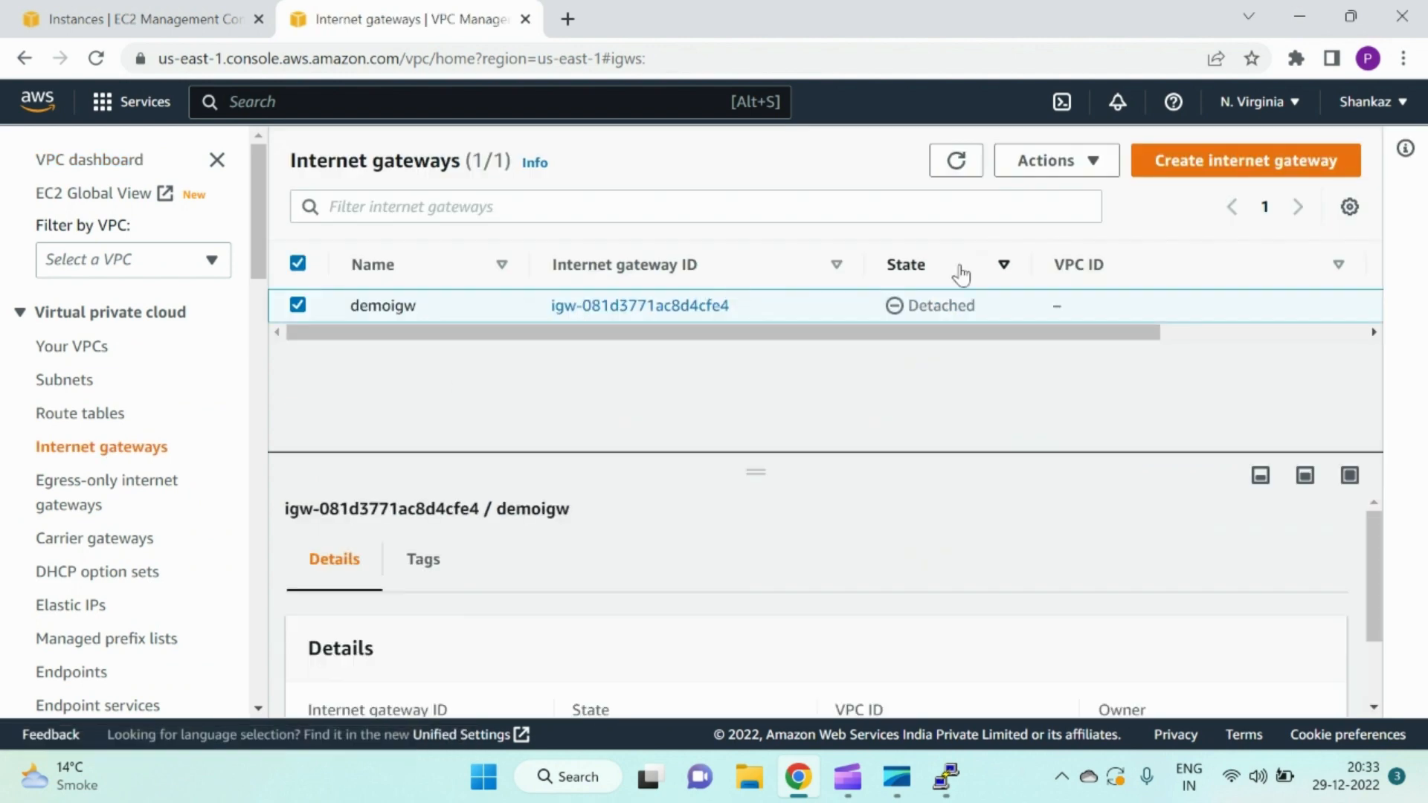
{"action": "left_click", "coordinate": [1089, 180]}
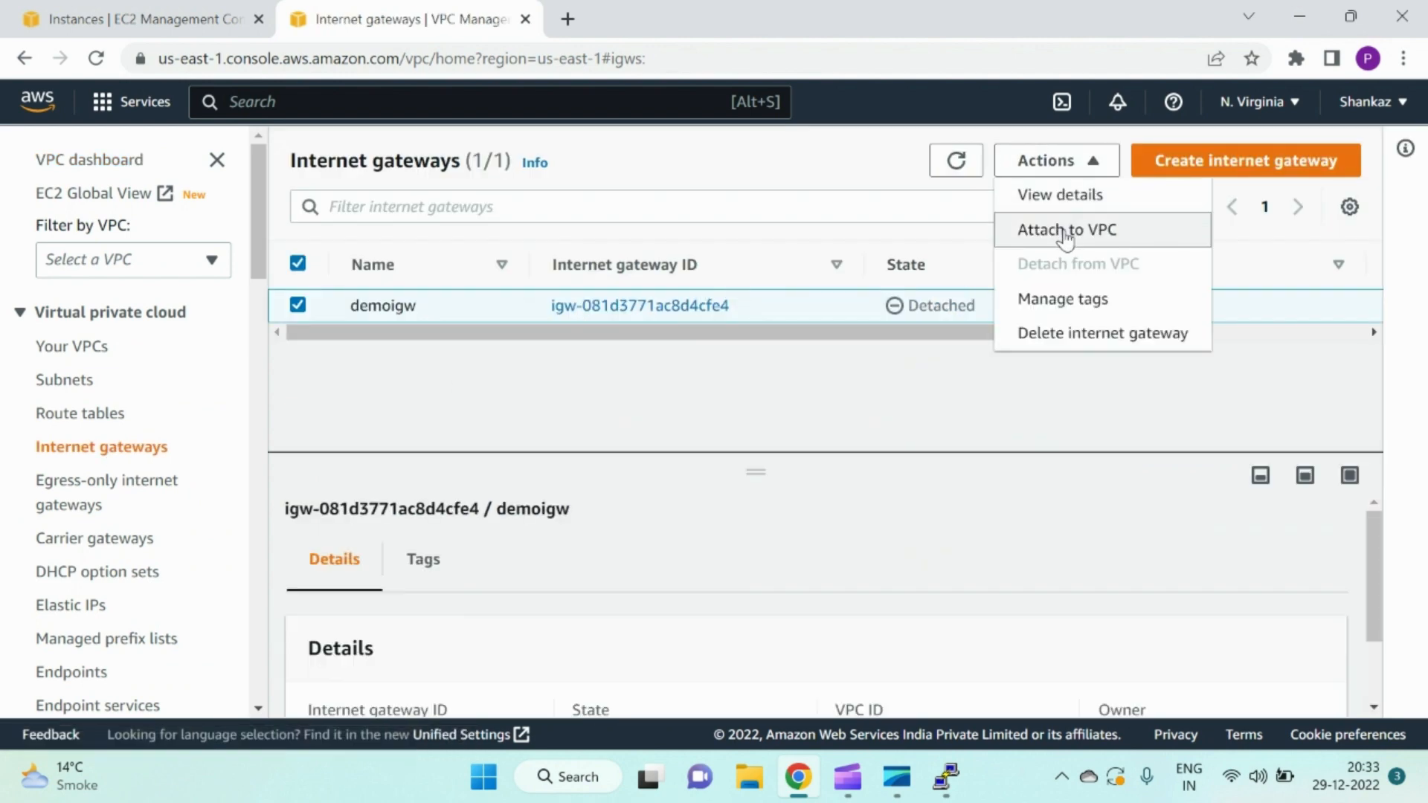
{"action": "left_click", "coordinate": [1063, 228]}
{"action": "left_click", "coordinate": [587, 431]}
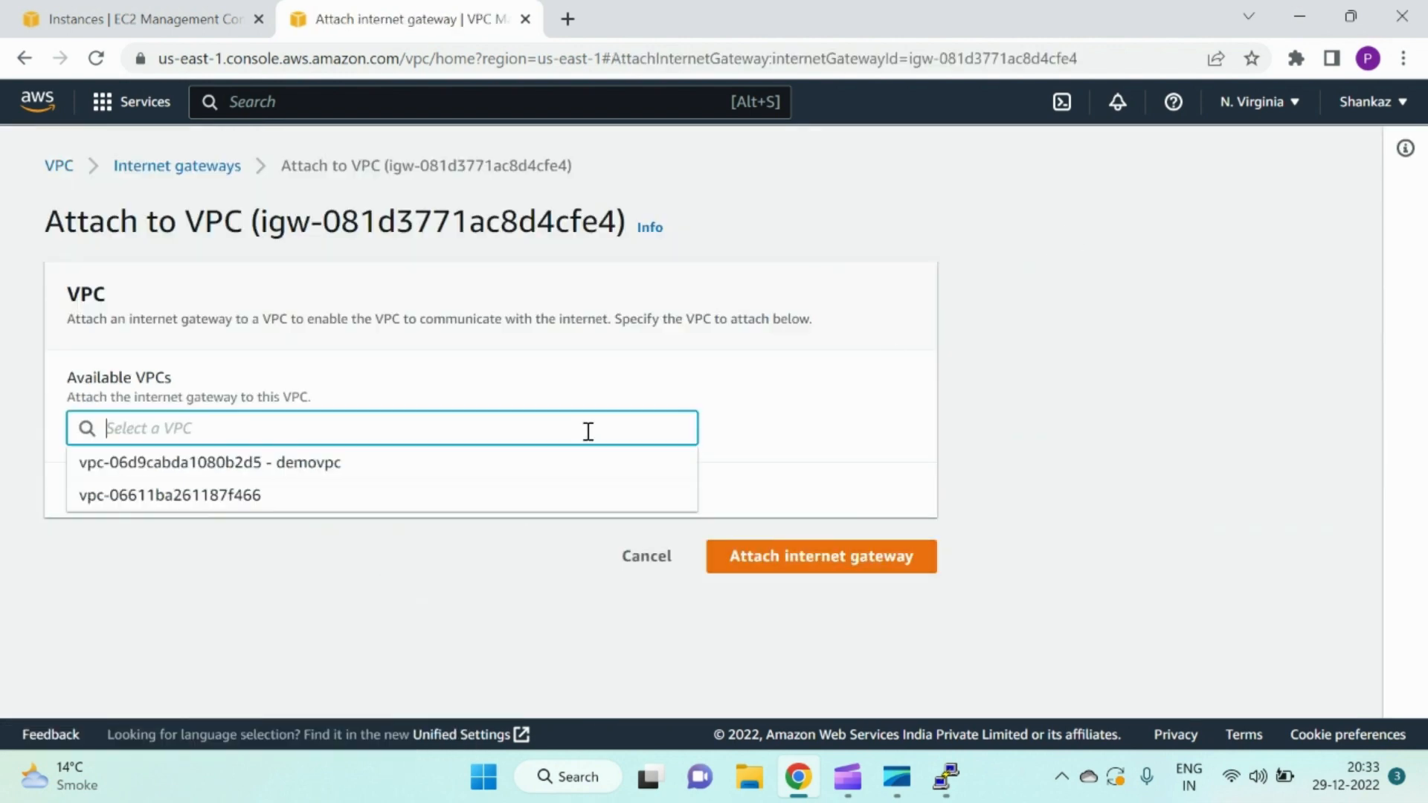
{"action": "left_click", "coordinate": [476, 465]}
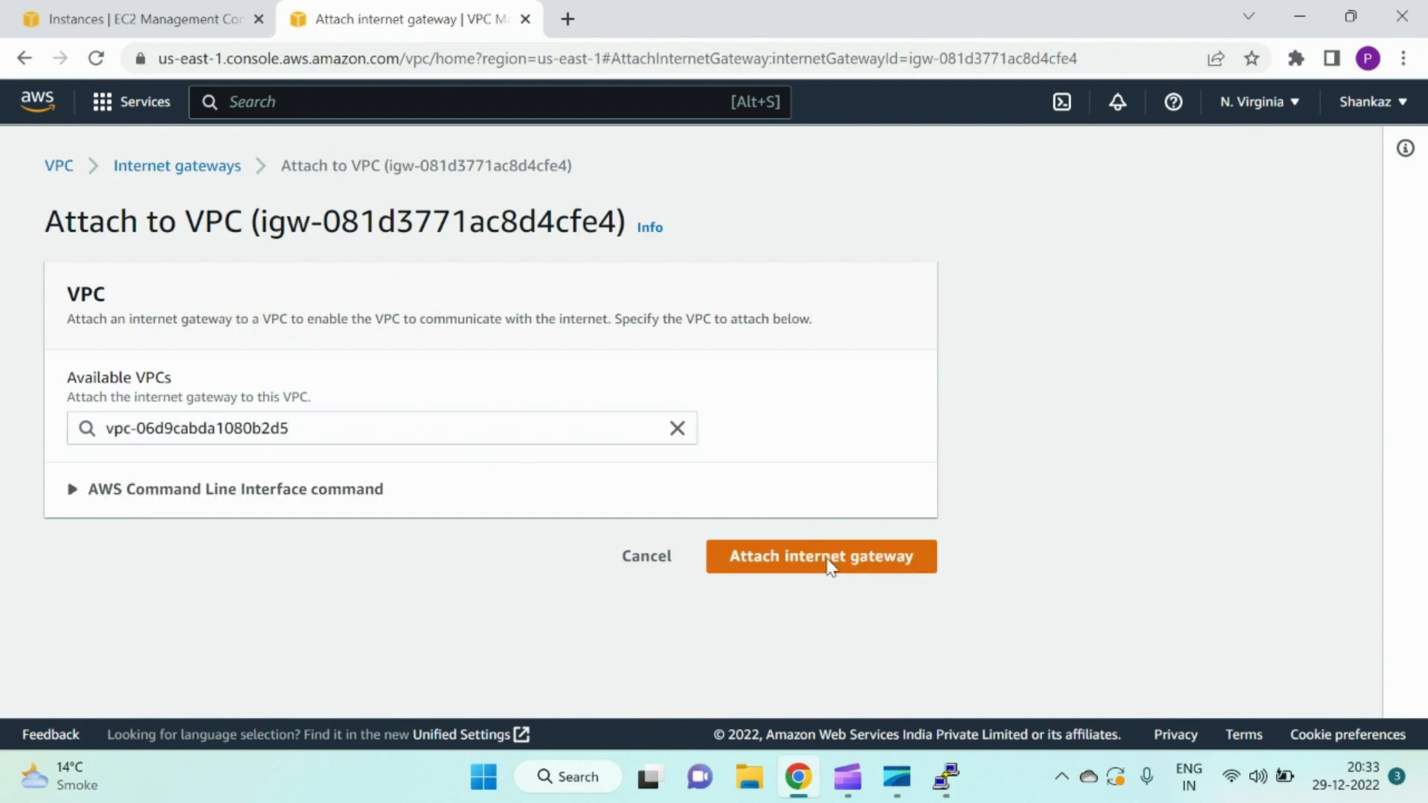
{"action": "left_click", "coordinate": [825, 558]}
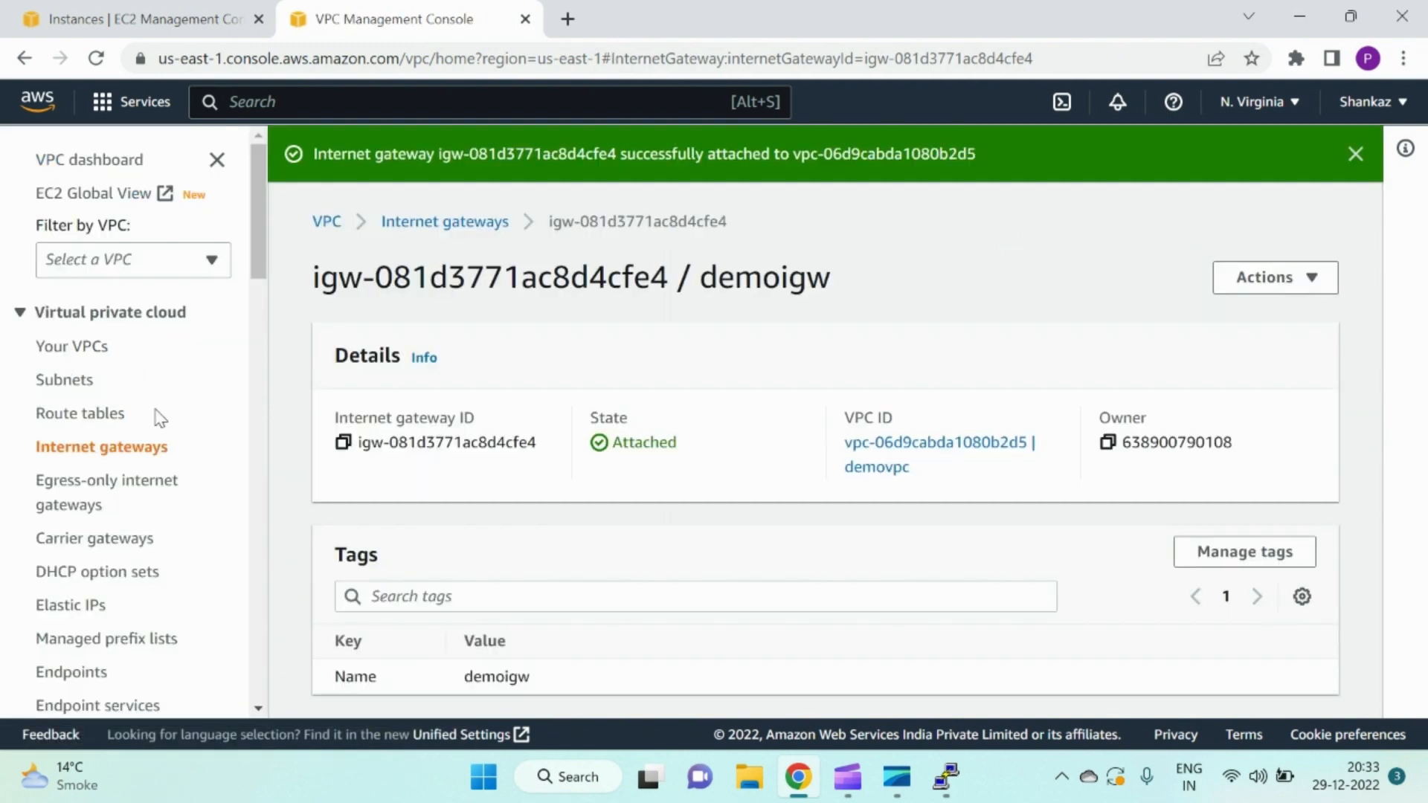
Add a route for 0.0.0.0/0 targeting the demoigw internet gateway to the demort route table, and save the changes
{"action": "left_click", "coordinate": [103, 421]}
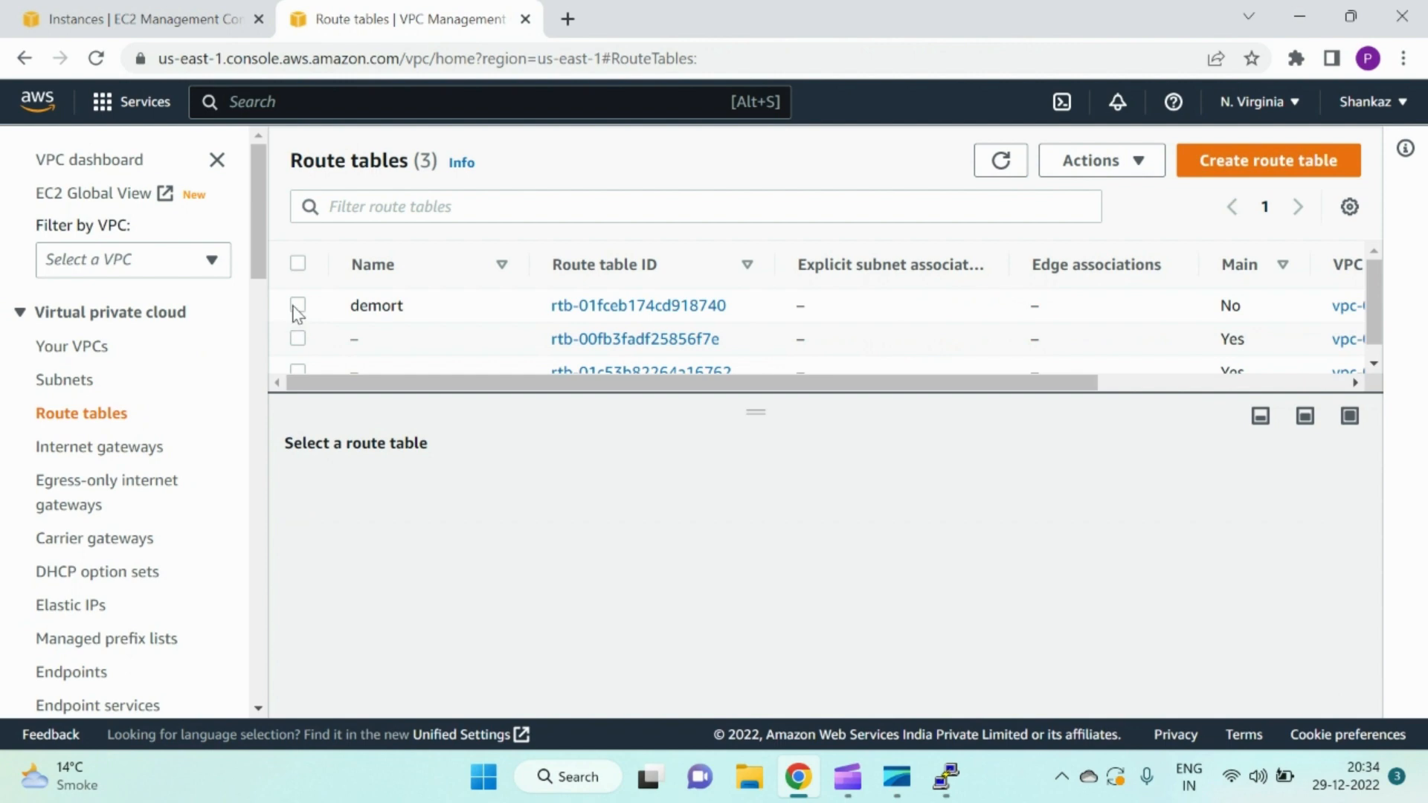
{"action": "left_click", "coordinate": [297, 304]}
{"action": "left_click", "coordinate": [437, 506]}
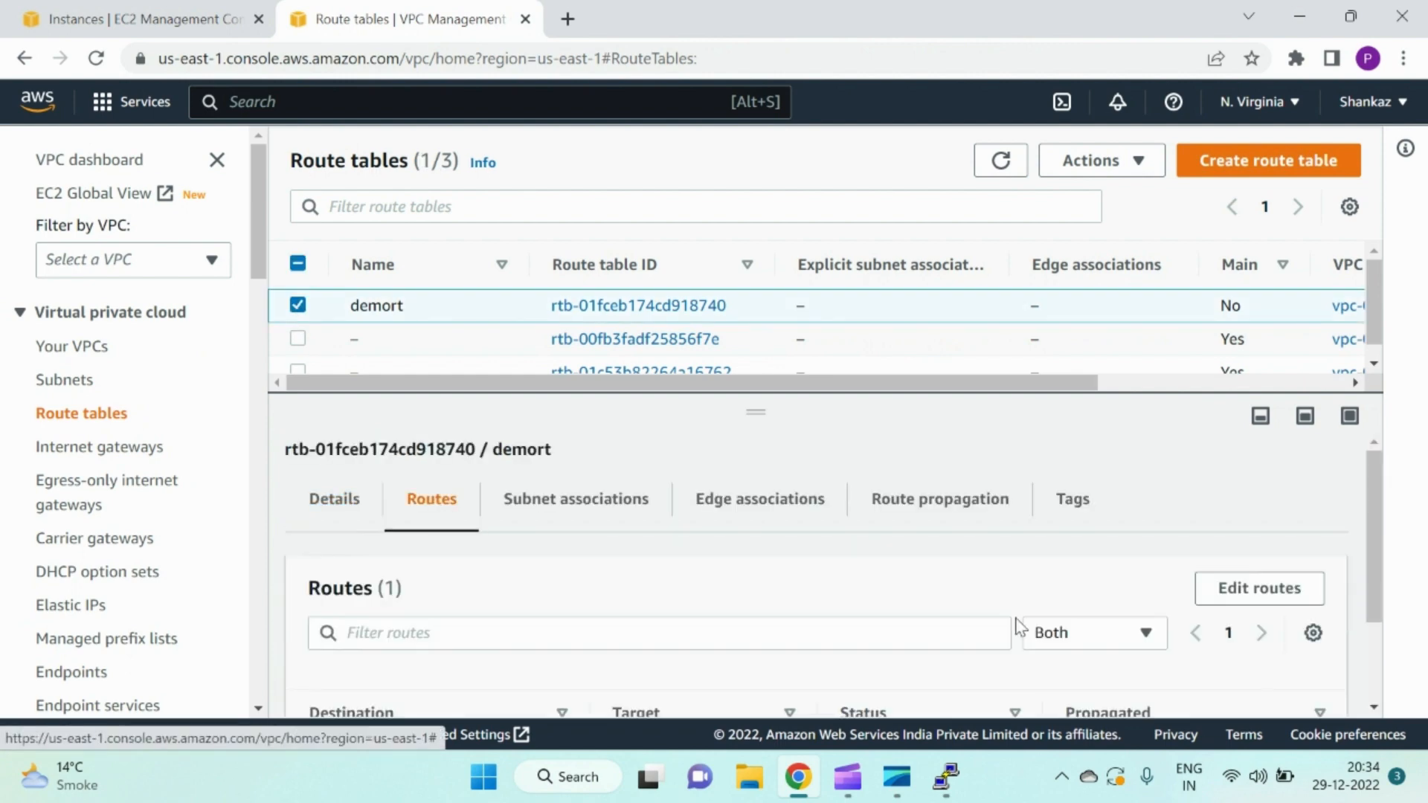
{"action": "left_click", "coordinate": [1257, 586]}
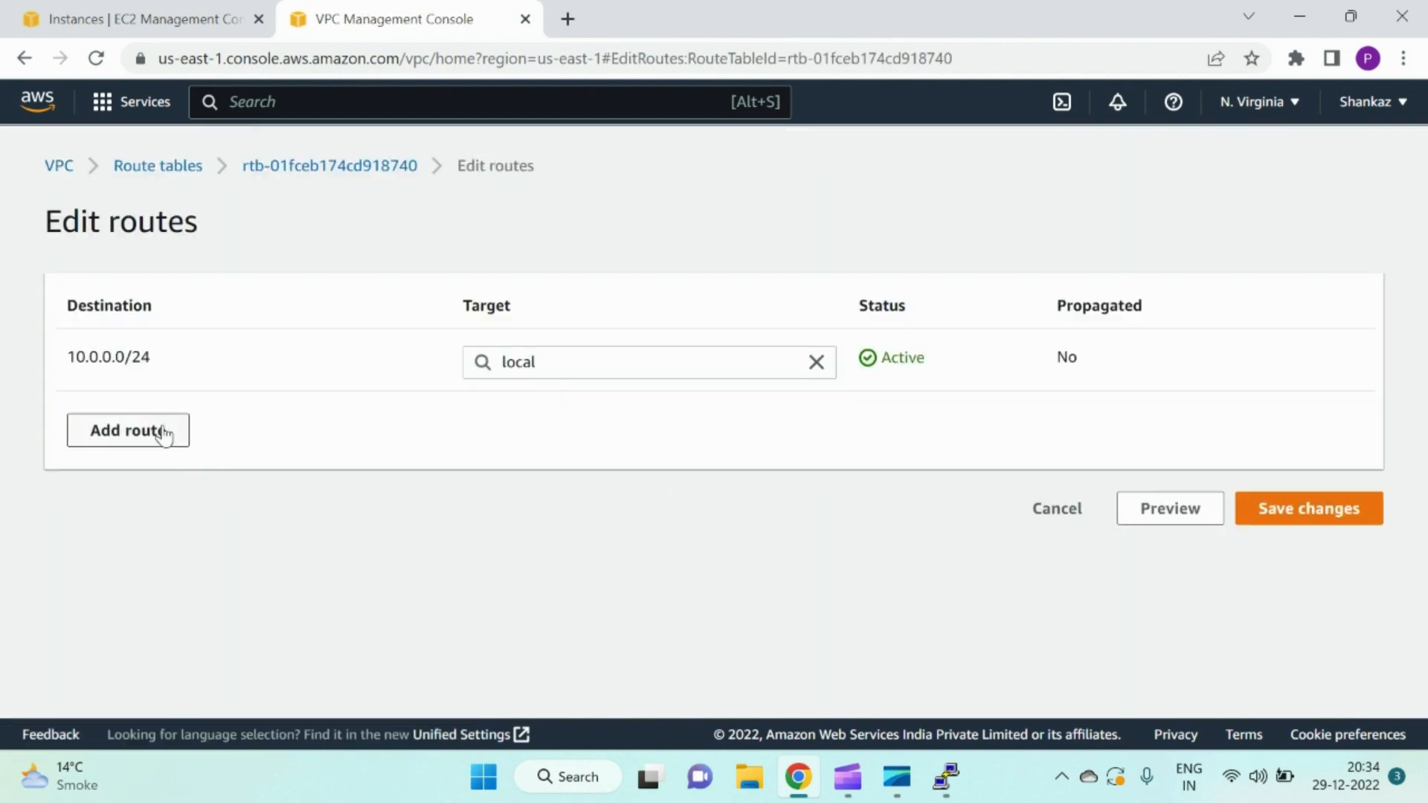
{"action": "left_click", "coordinate": [169, 427]}
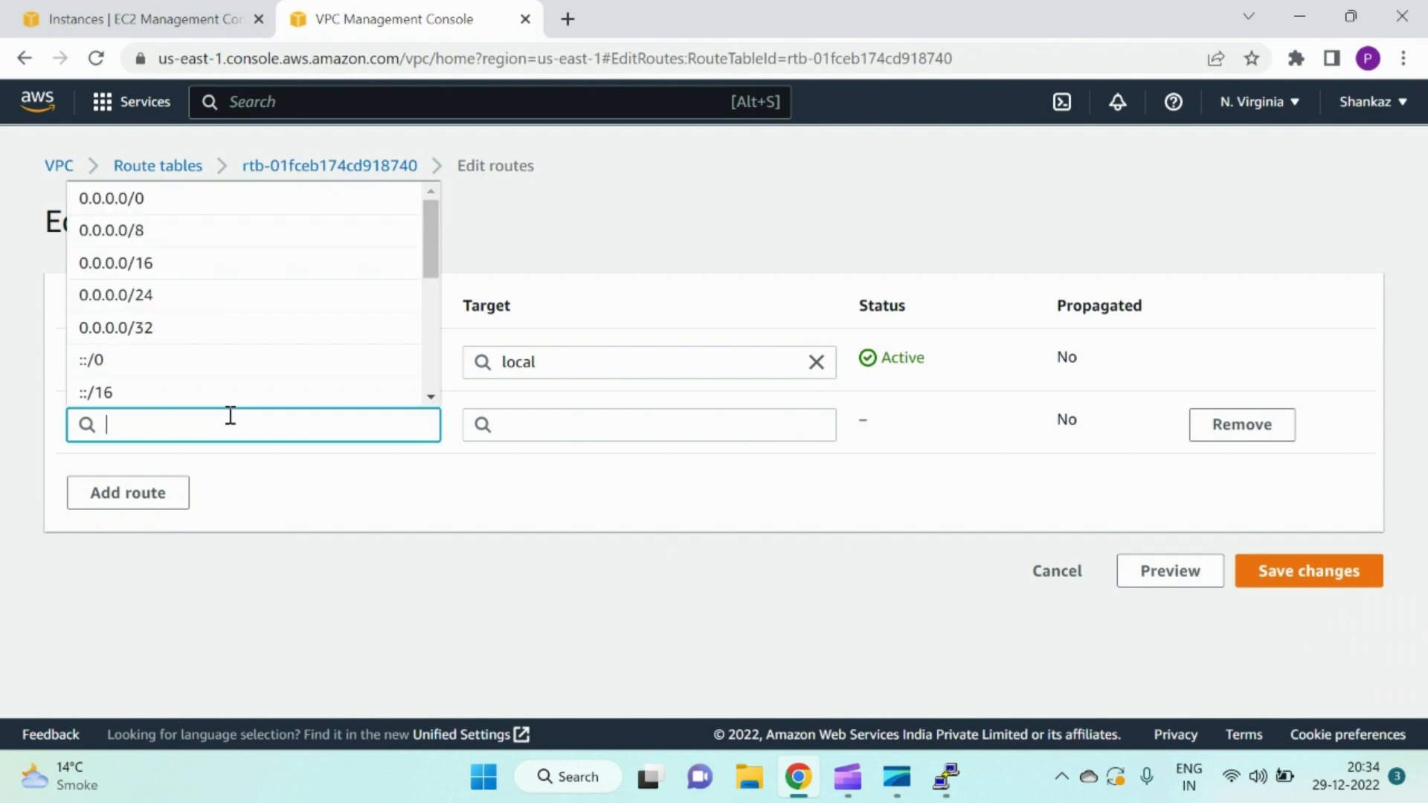
{"action": "left_click", "coordinate": [216, 198]}
{"action": "left_click", "coordinate": [551, 430]}
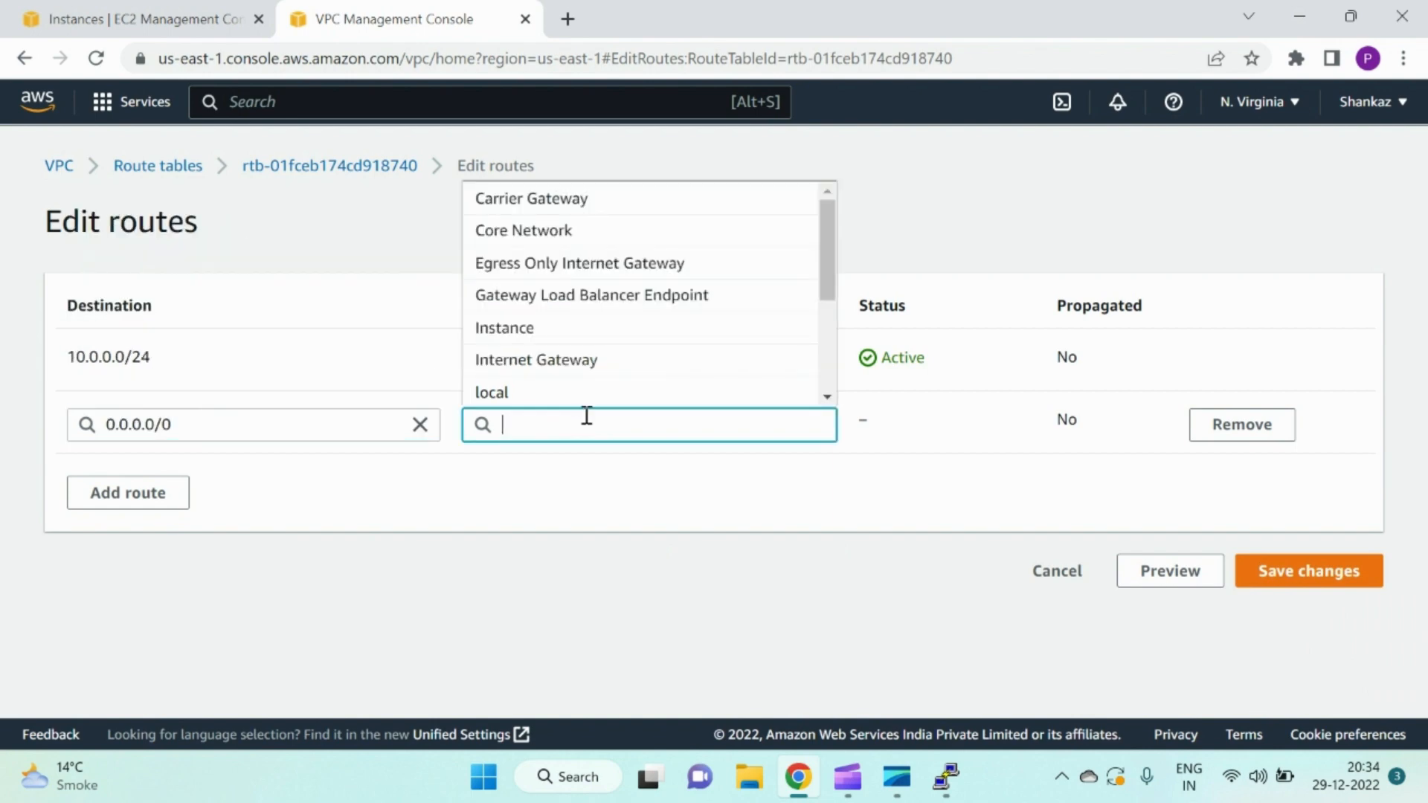
{"action": "left_click", "coordinate": [591, 359]}
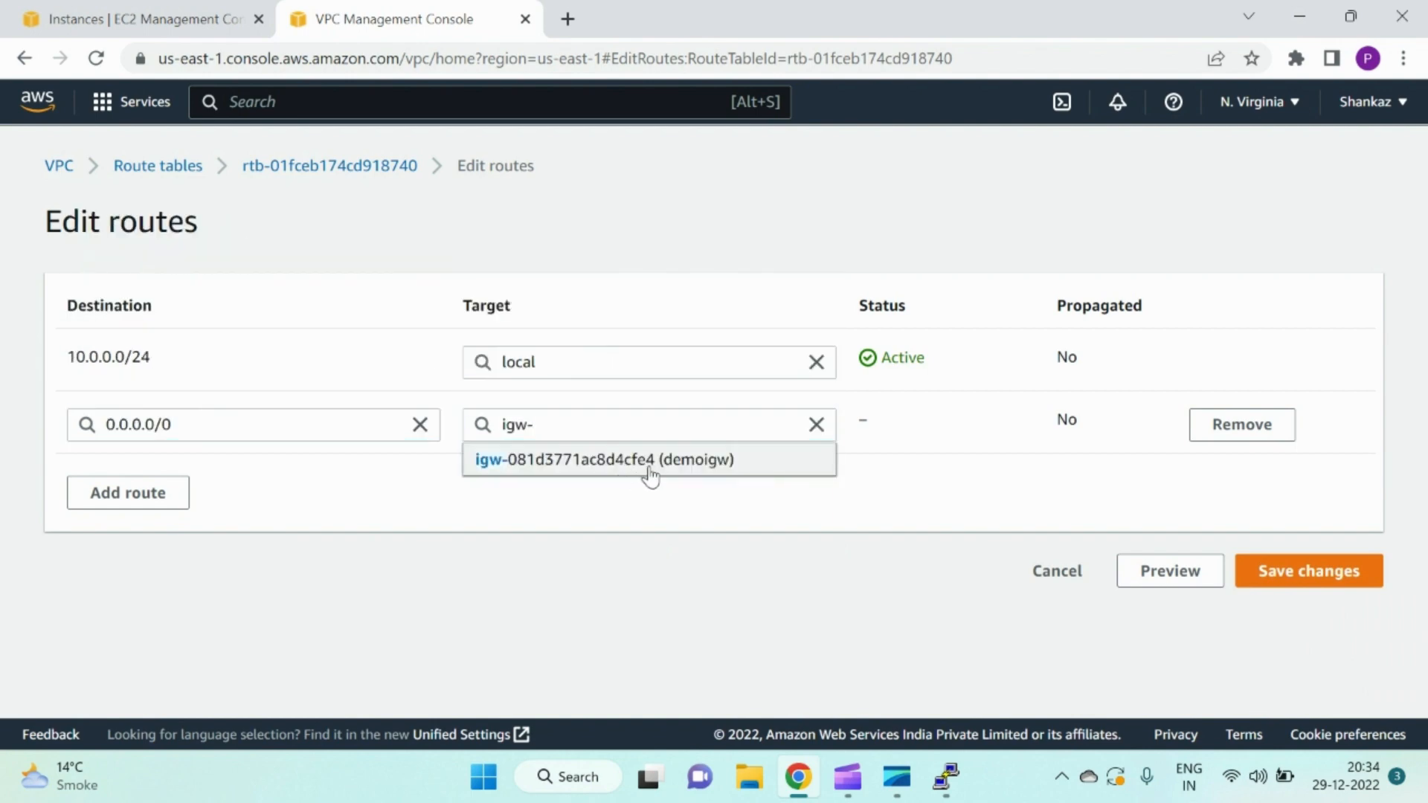
{"action": "left_click", "coordinate": [645, 462]}
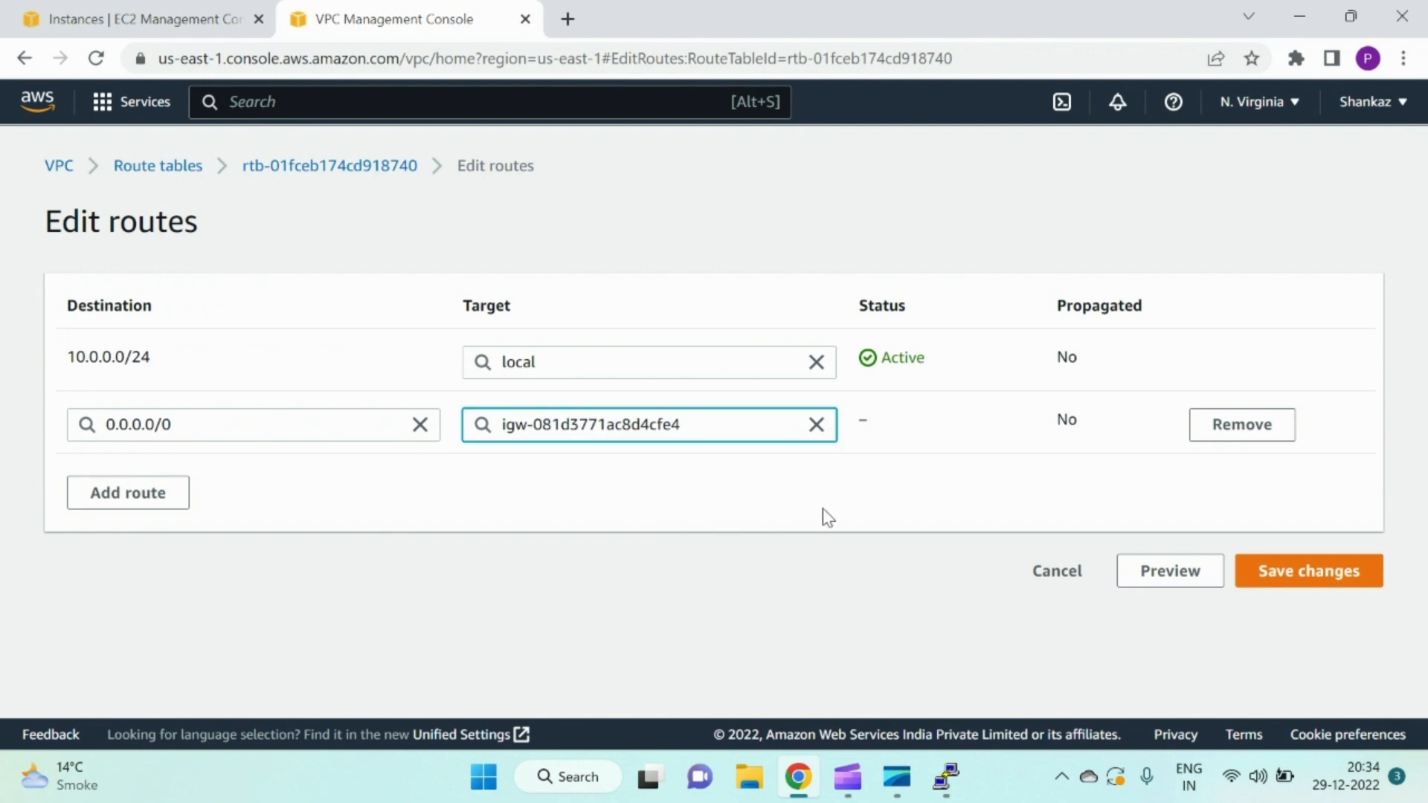
{"action": "left_click", "coordinate": [1301, 583]}
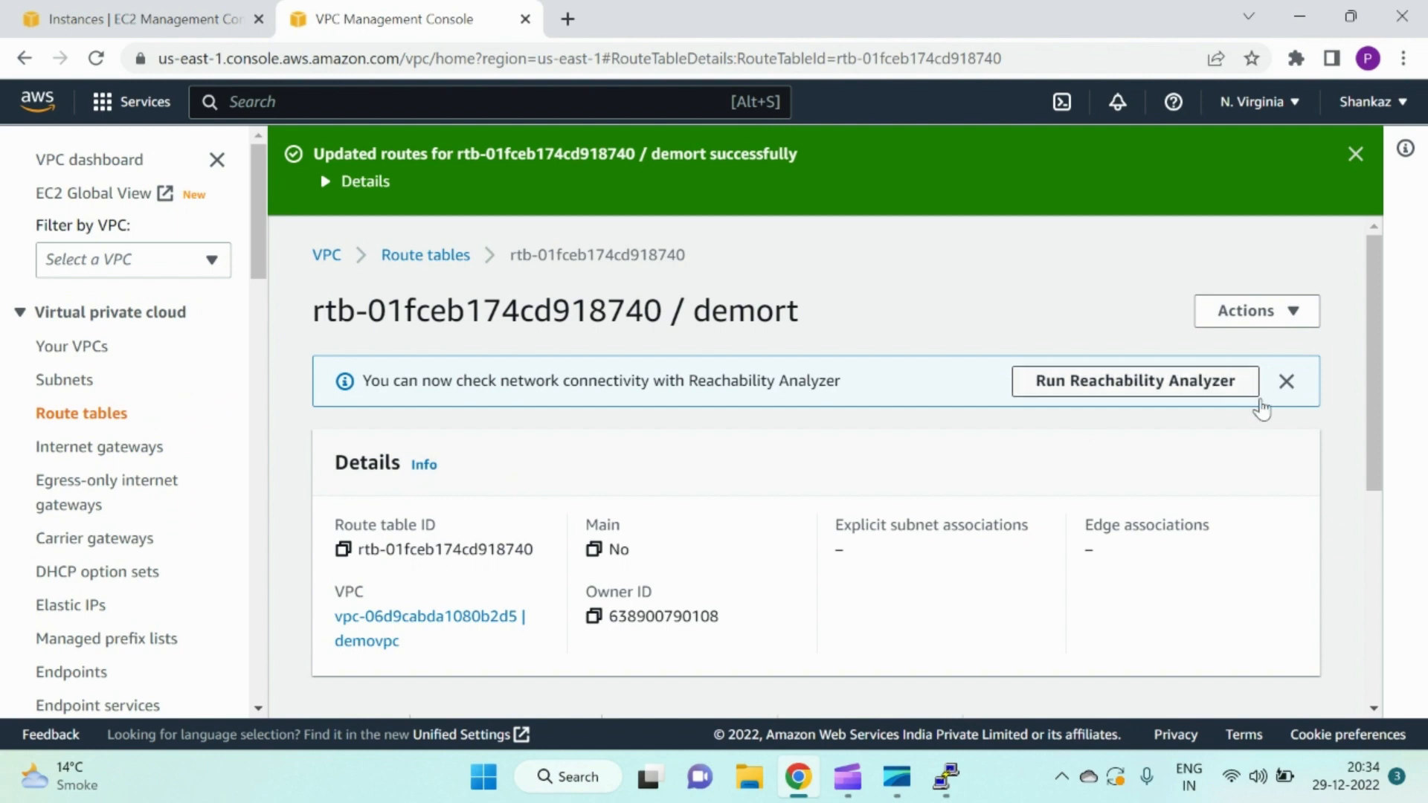
{"action": "left_click_drag", "start_coordinate": [1371, 436], "coordinate": [1402, 637]}
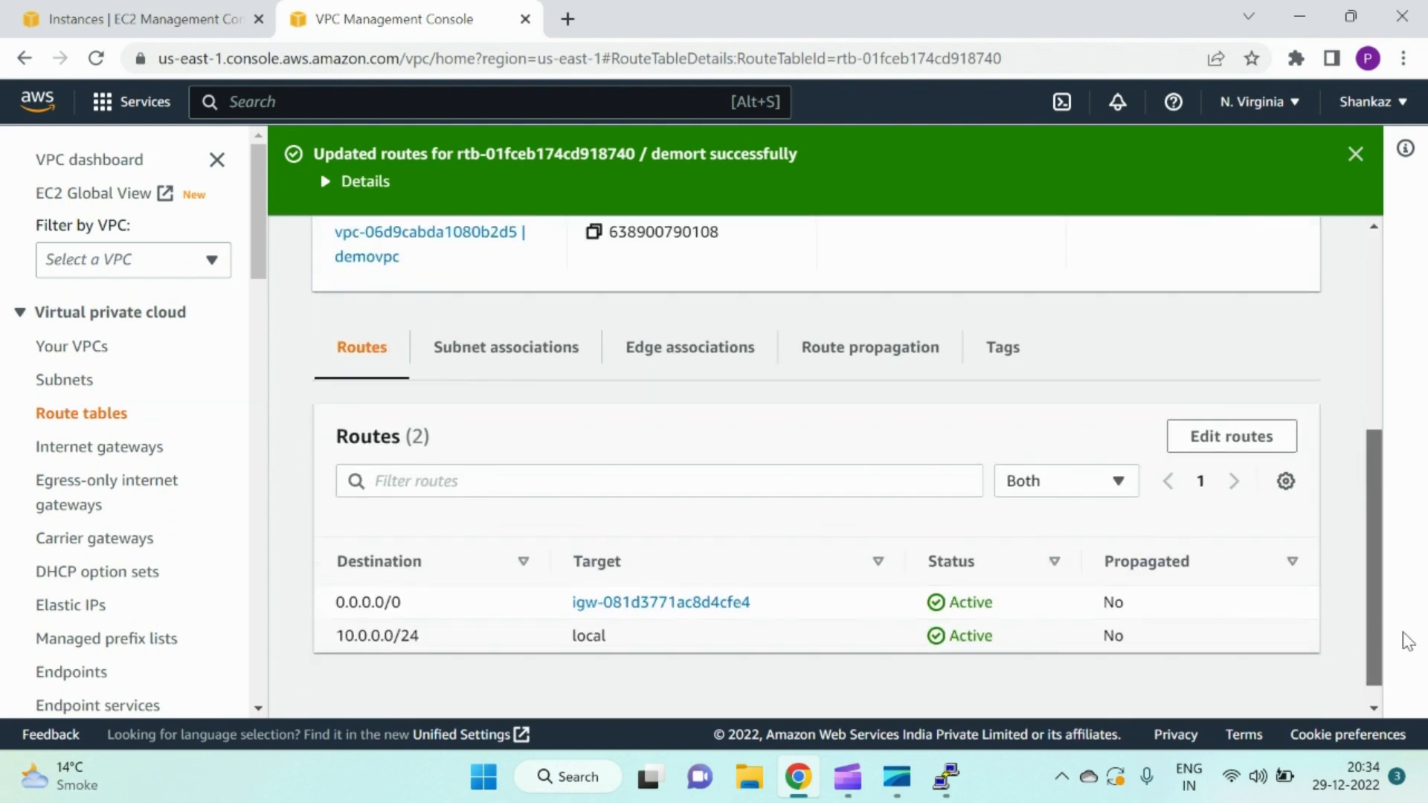
Associate demosubnet with the demort route table, save the association, and check the table's routes
{"action": "left_click", "coordinate": [539, 370]}
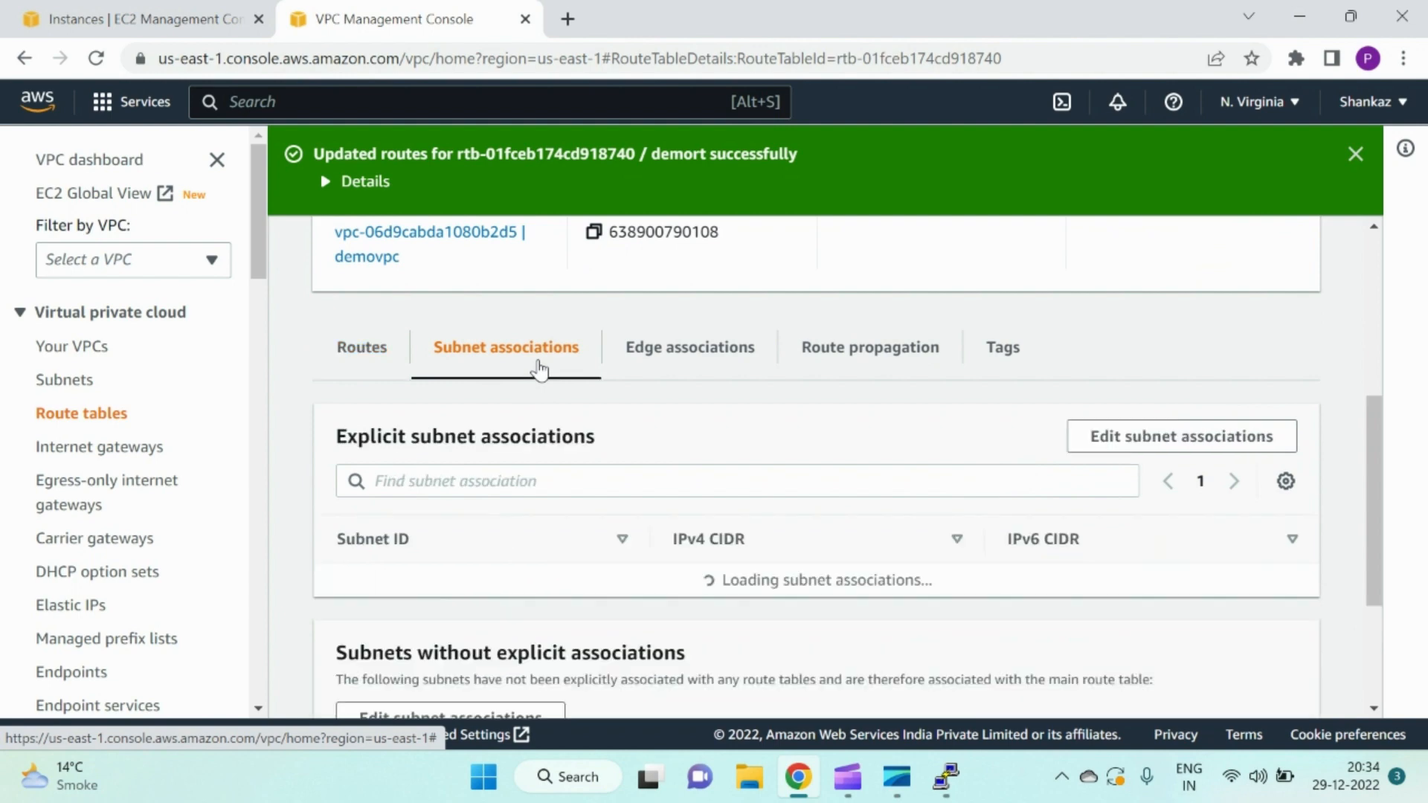
{"action": "left_click_drag", "start_coordinate": [1378, 526], "coordinate": [740, 716]}
{"action": "left_click", "coordinate": [525, 481]}
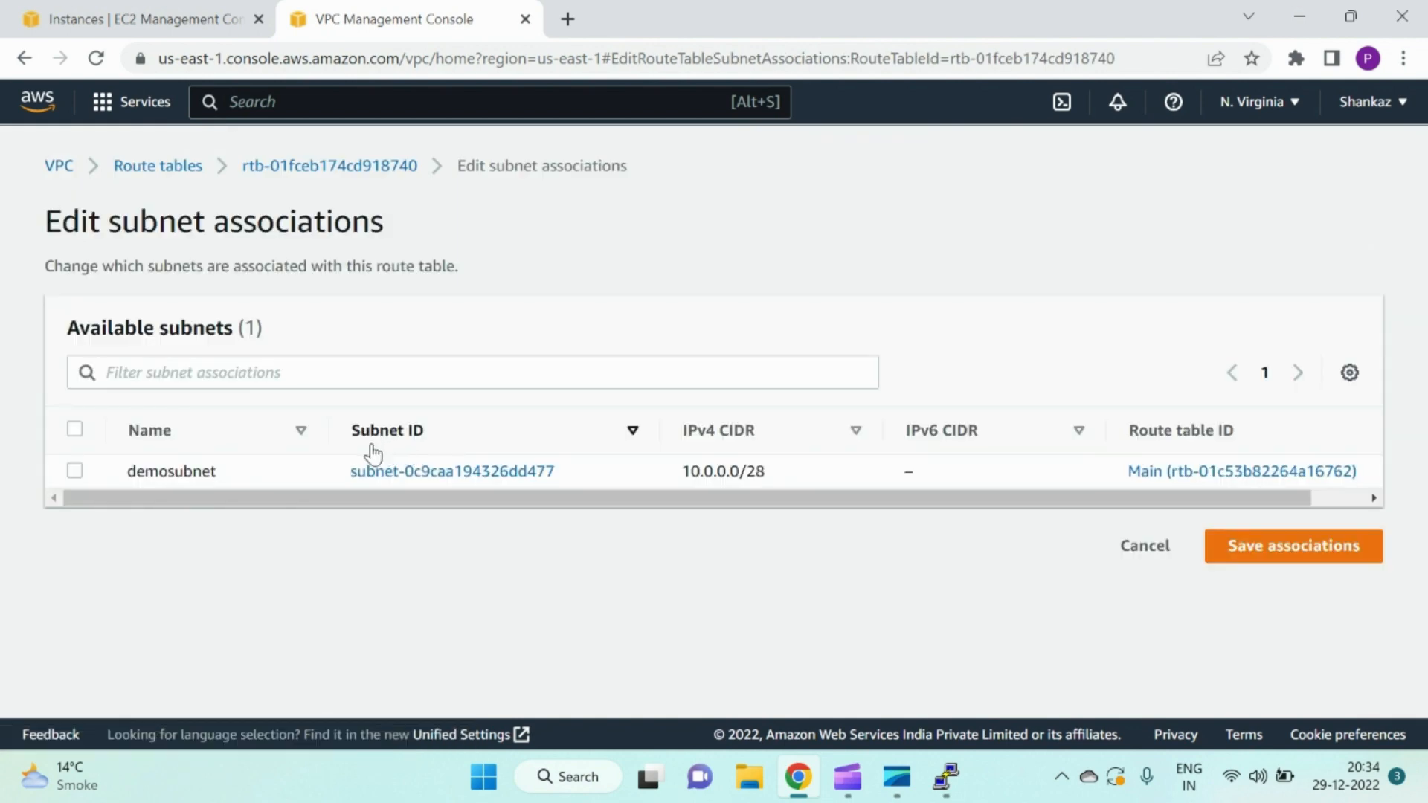
{"action": "left_click", "coordinate": [77, 472]}
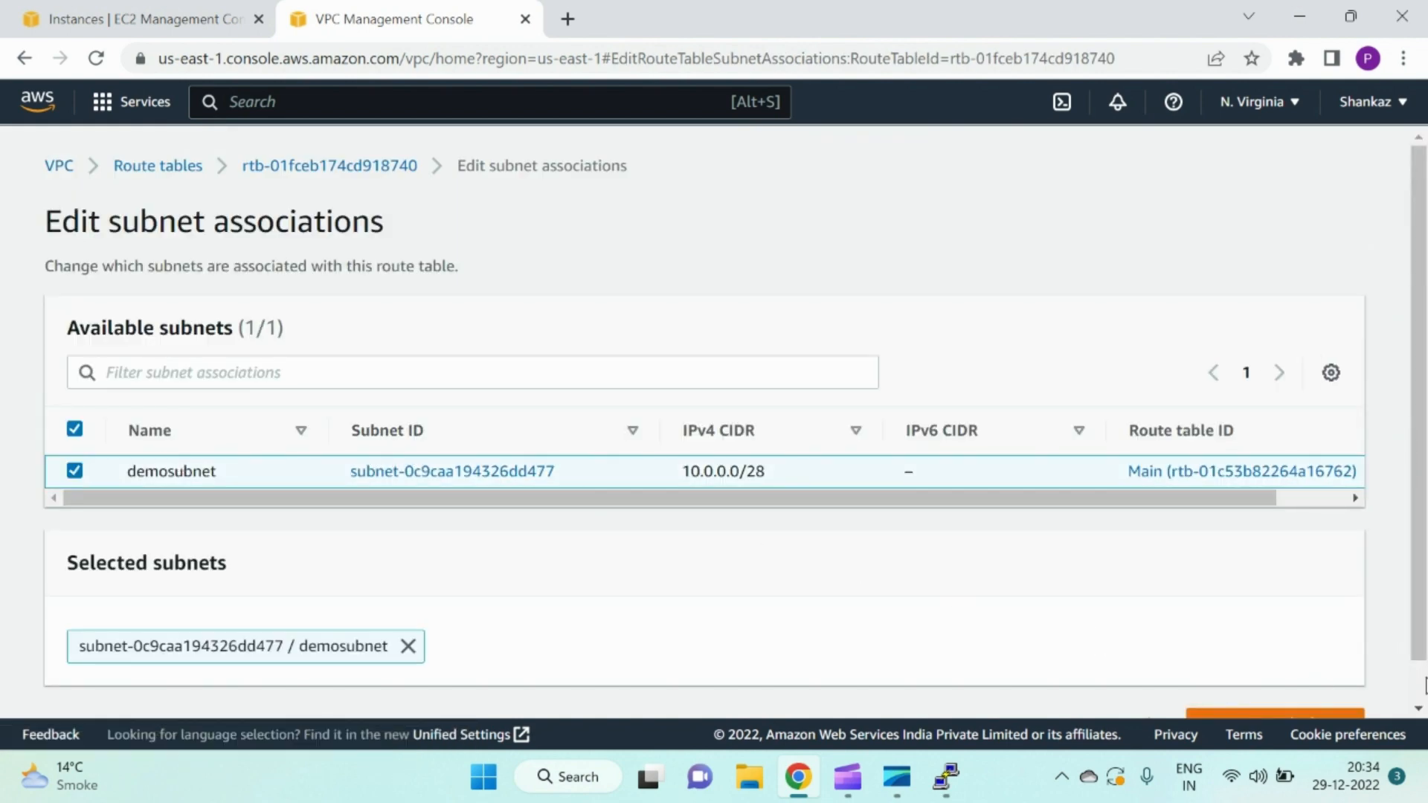
{"action": "scroll", "coordinate": [1293, 676], "scroll_direction": "down", "scroll_amount": 1}
{"action": "left_click", "coordinate": [1284, 678]}
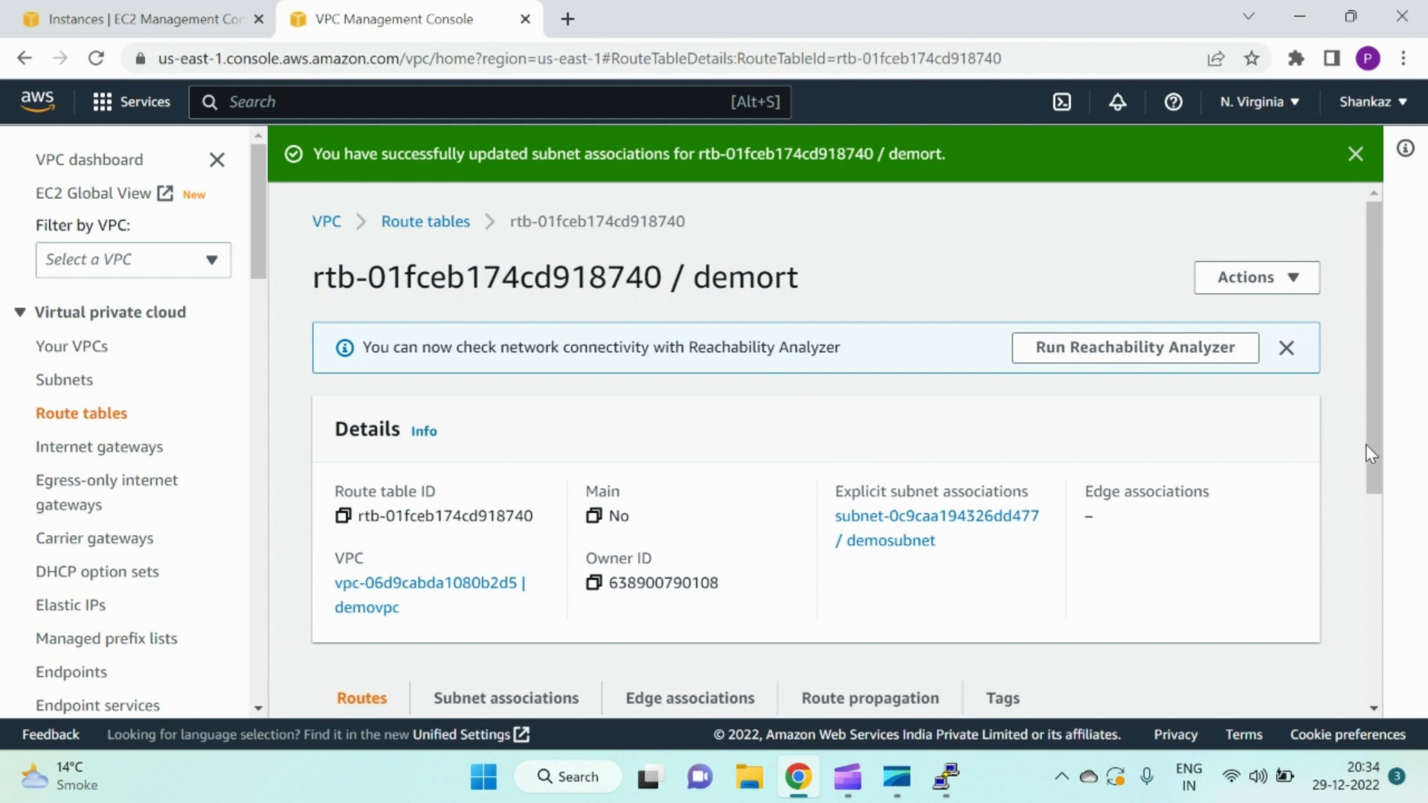
{"action": "left_click_drag", "start_coordinate": [1375, 449], "coordinate": [1389, 647]}
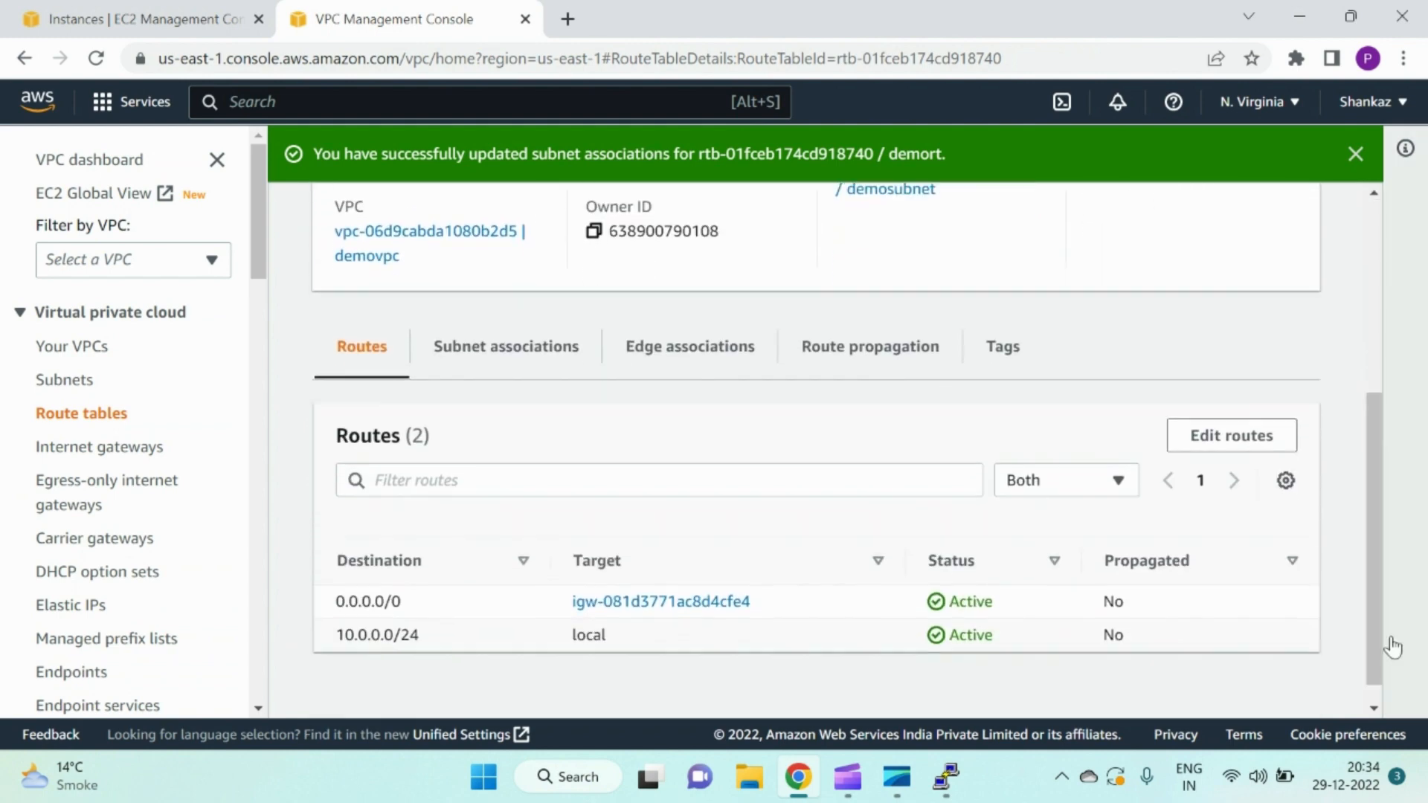
{"action": "left_click_drag", "start_coordinate": [781, 615], "coordinate": [491, 595]}
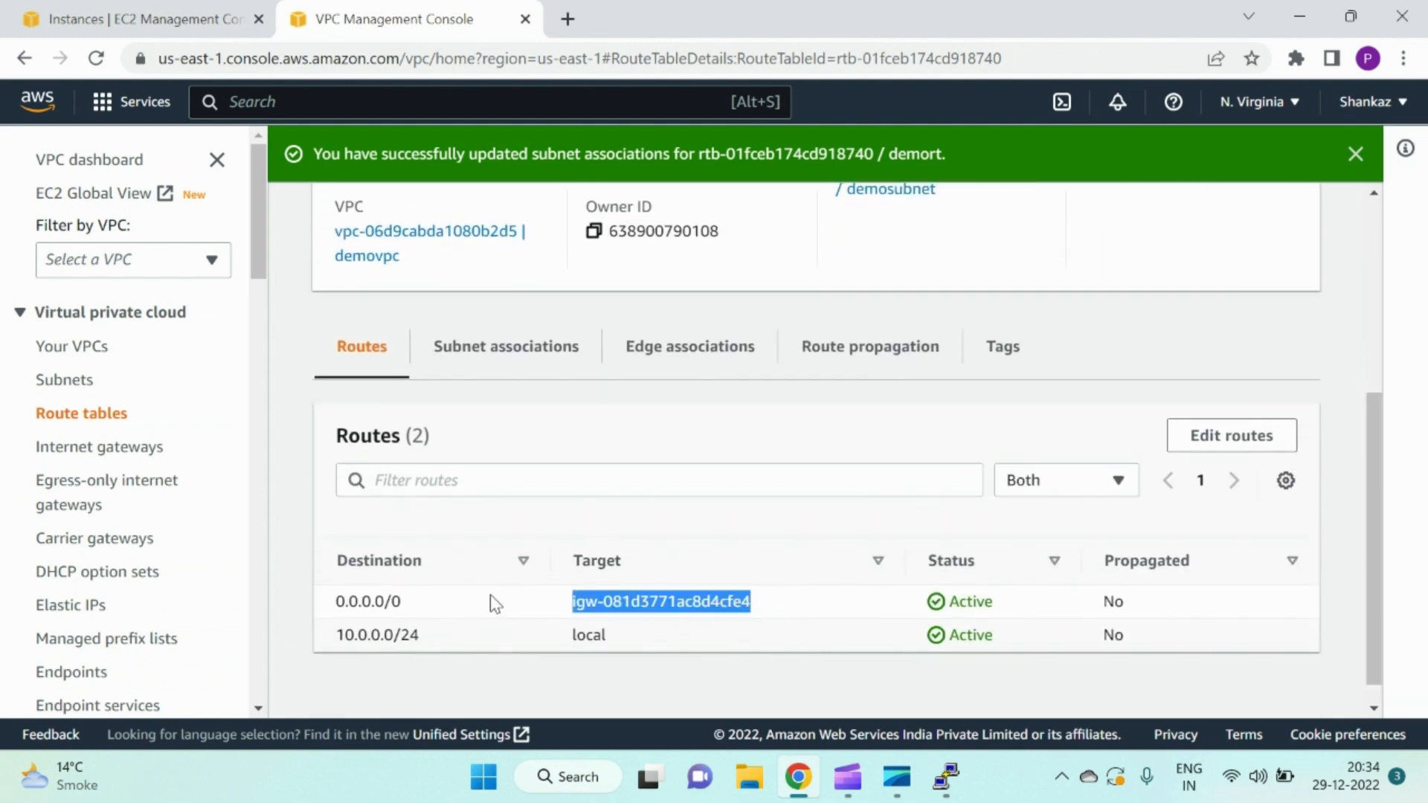
{"action": "left_click_drag", "start_coordinate": [580, 601], "coordinate": [410, 617]}
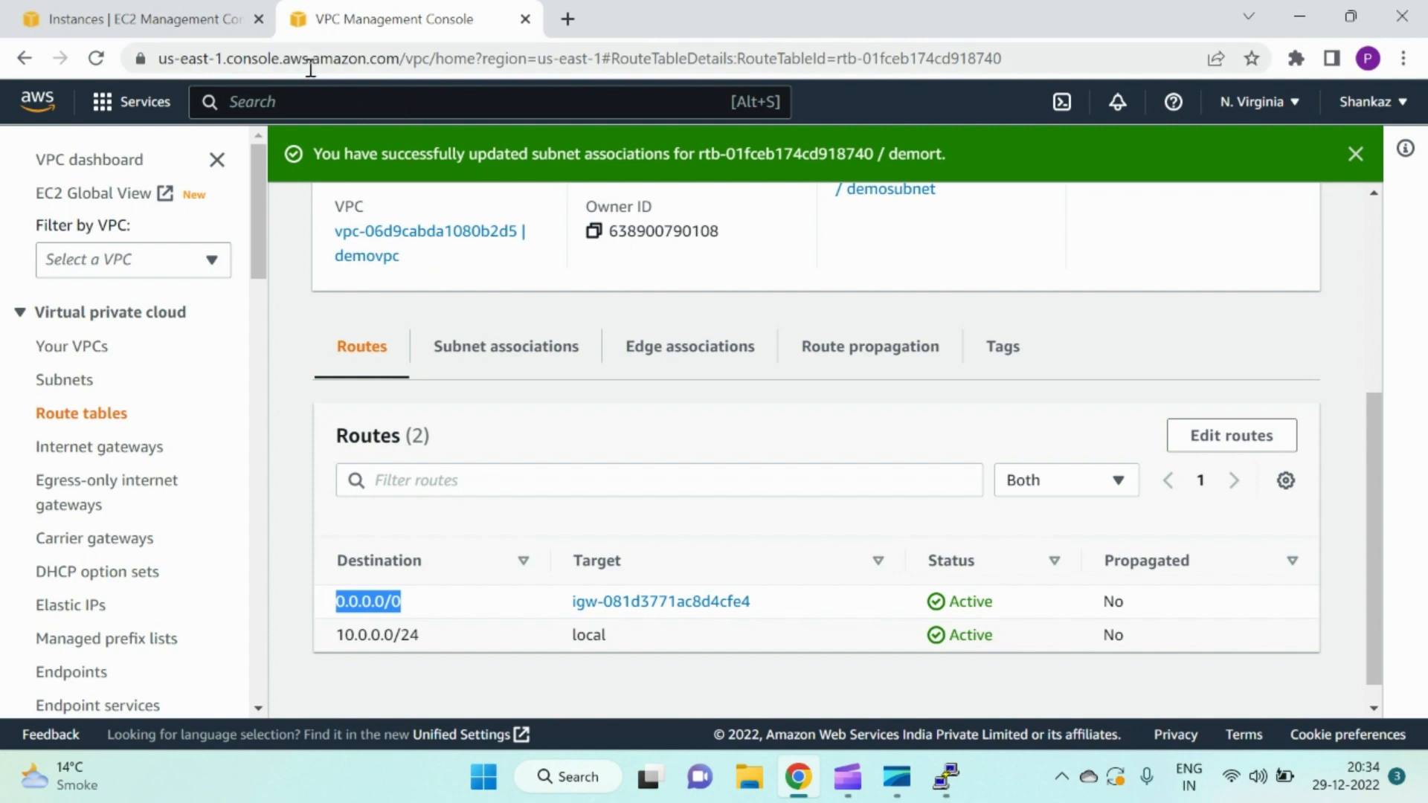
Switch to PuTTY, open a new session configuration, and close the inactive terminal window
{"action": "left_click", "coordinate": [949, 786]}
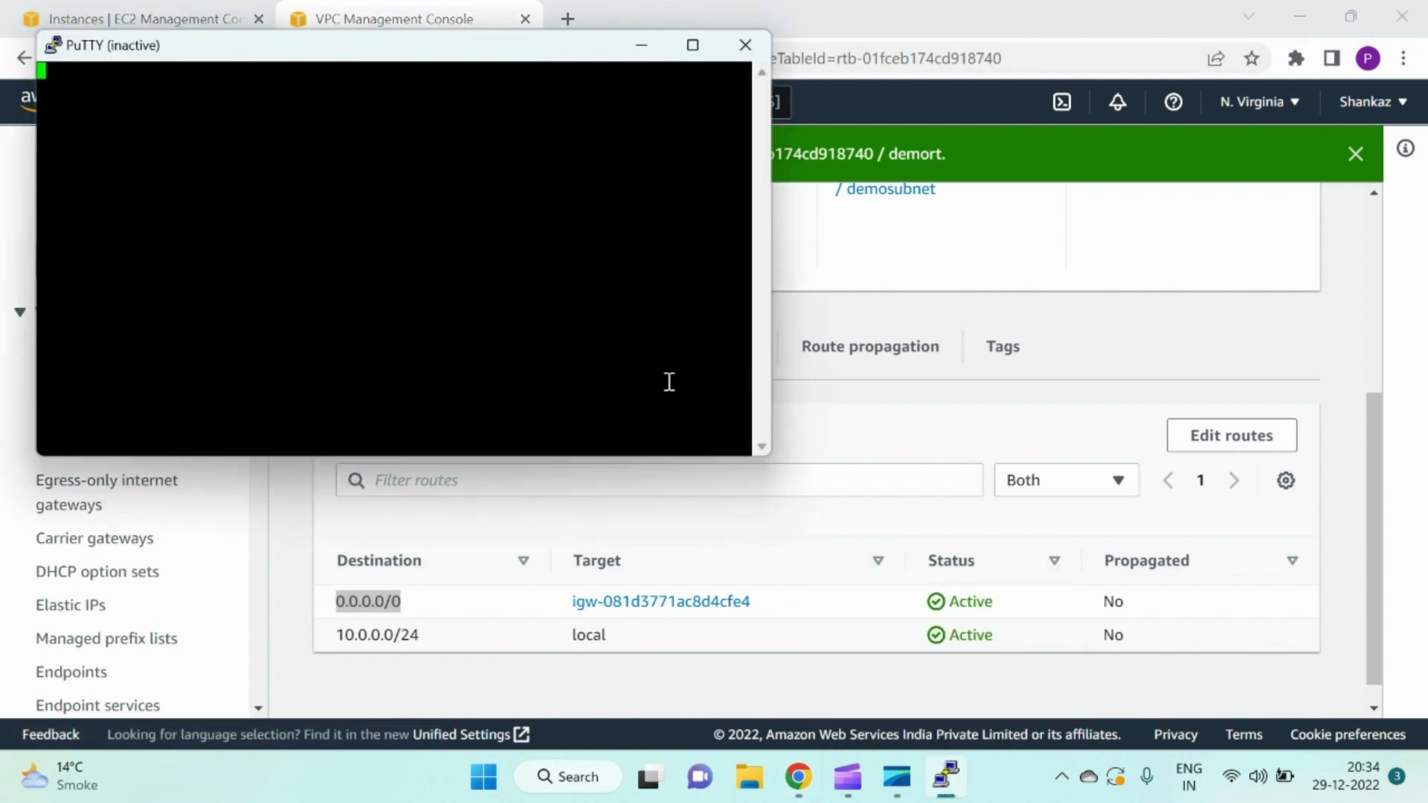
{"action": "right_click", "coordinate": [448, 45]}
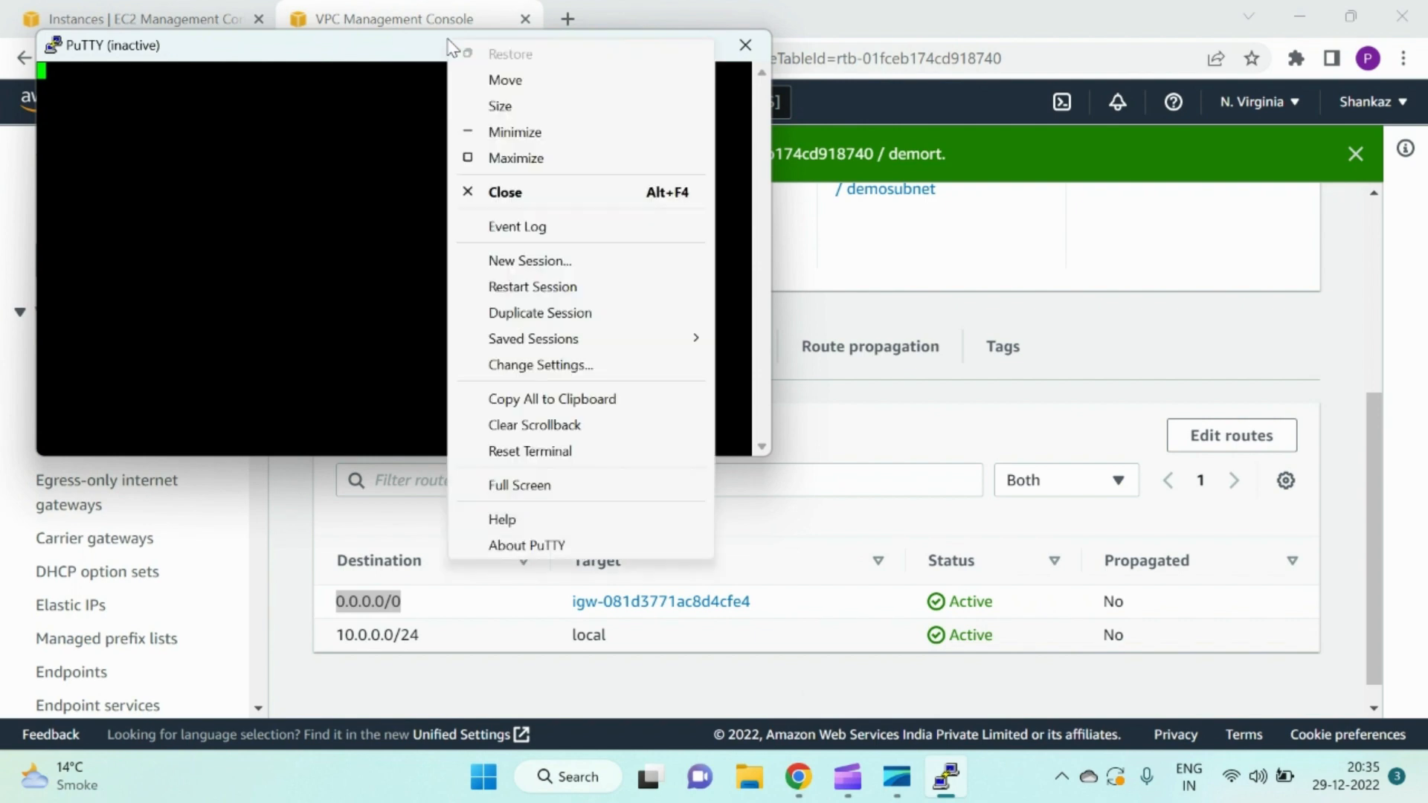
{"action": "left_click", "coordinate": [528, 262]}
{"action": "left_click", "coordinate": [744, 45]}
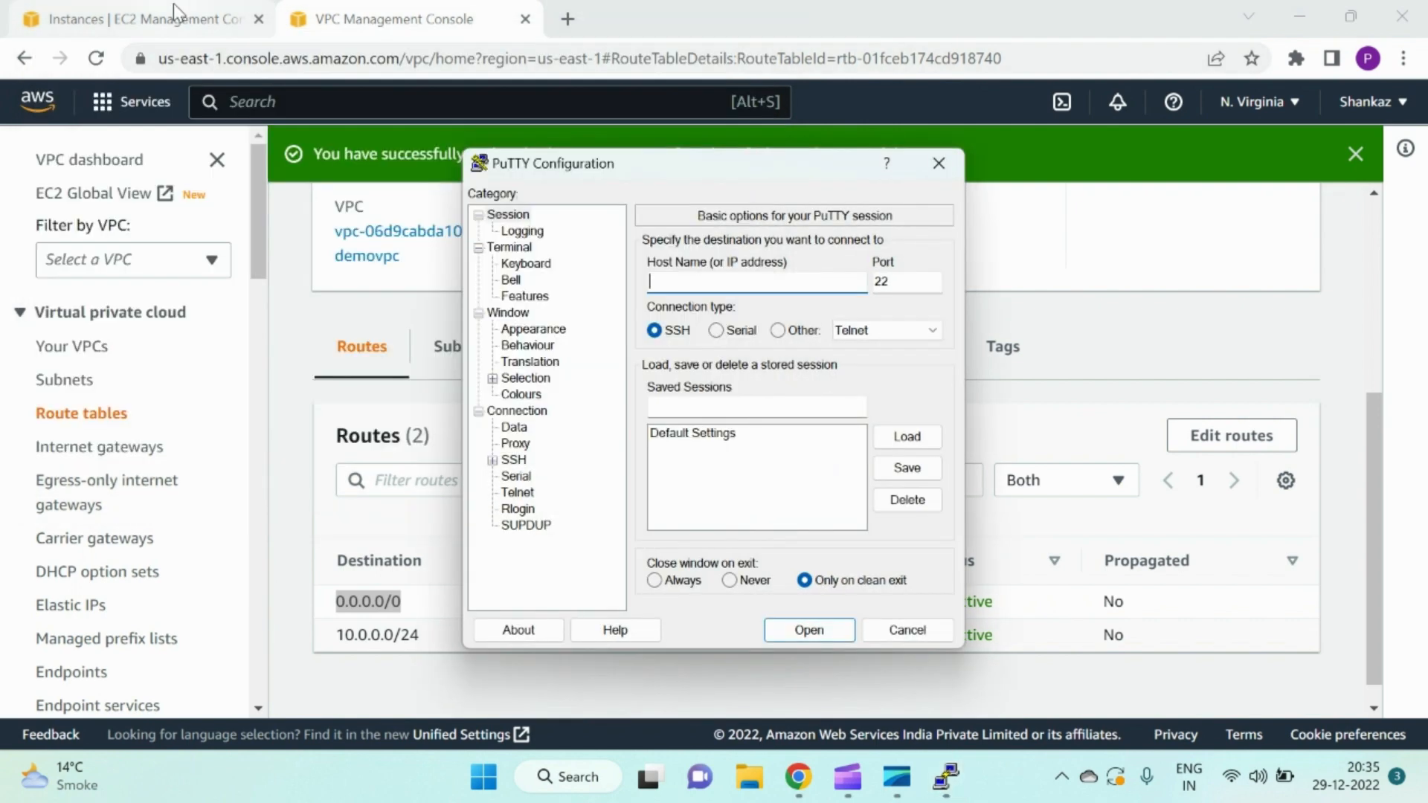
{"action": "left_click", "coordinate": [175, 14]}
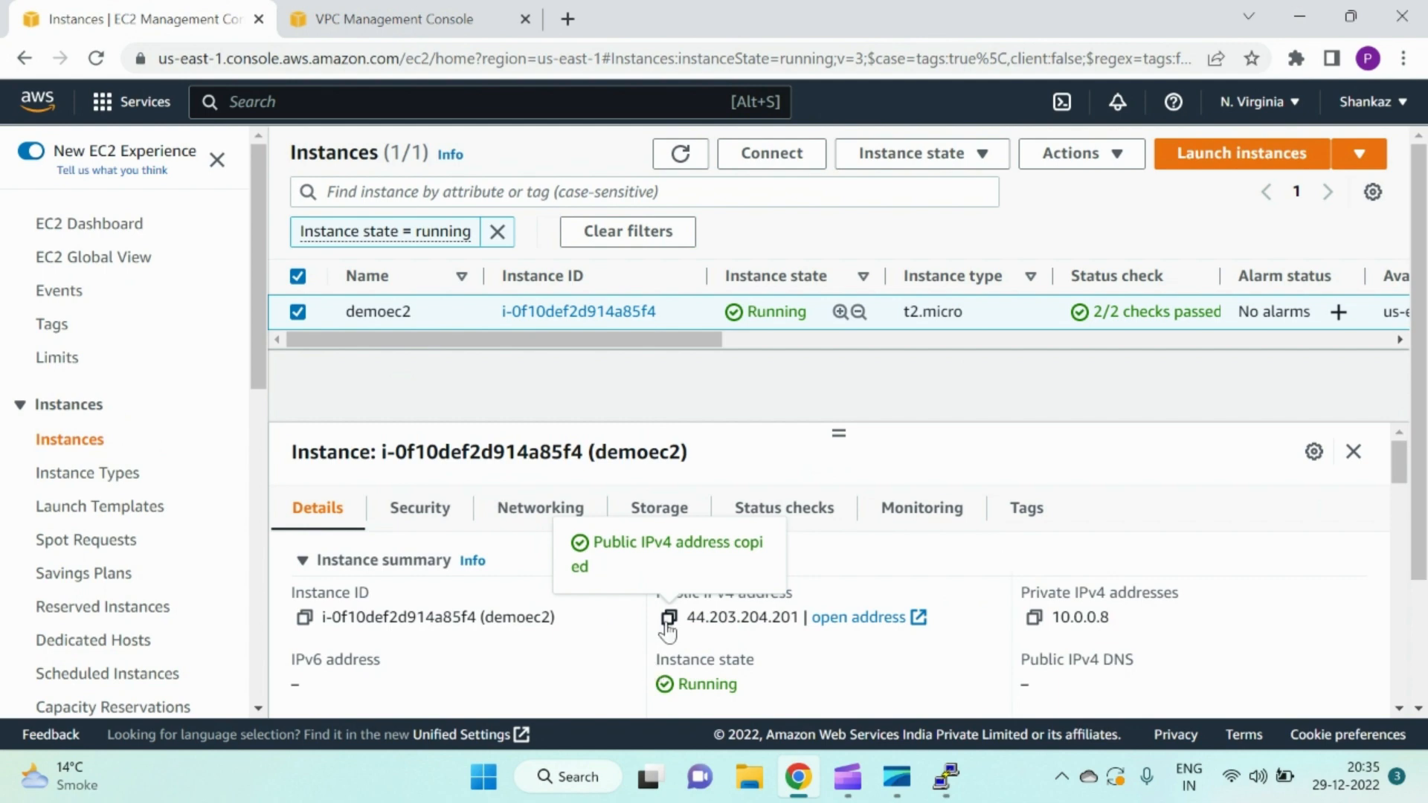
{"action": "left_click", "coordinate": [957, 782]}
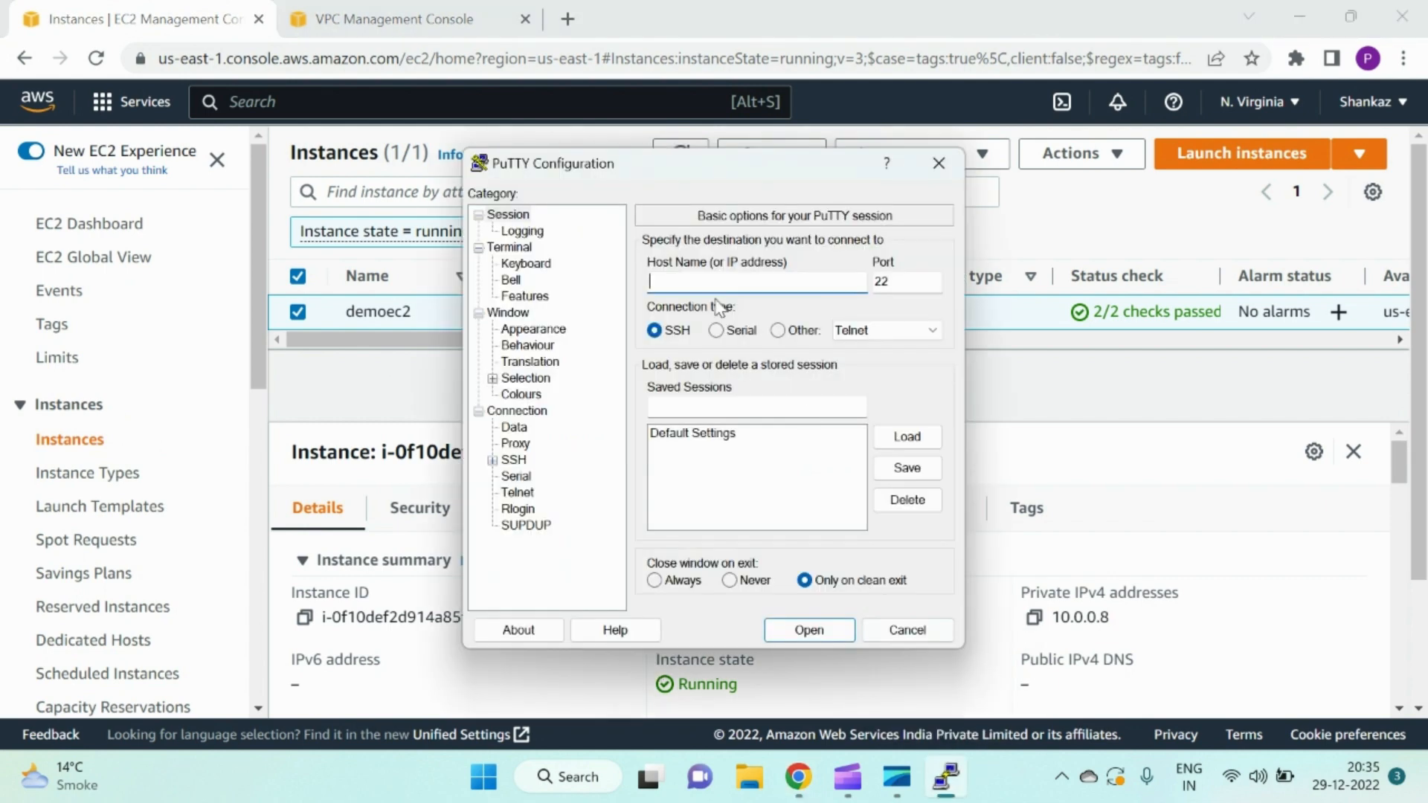
{"action": "left_click", "coordinate": [681, 281]}
{"action": "type", "text": "ec2-user@"}
{"action": "type", "text": "44.203.204.201"}
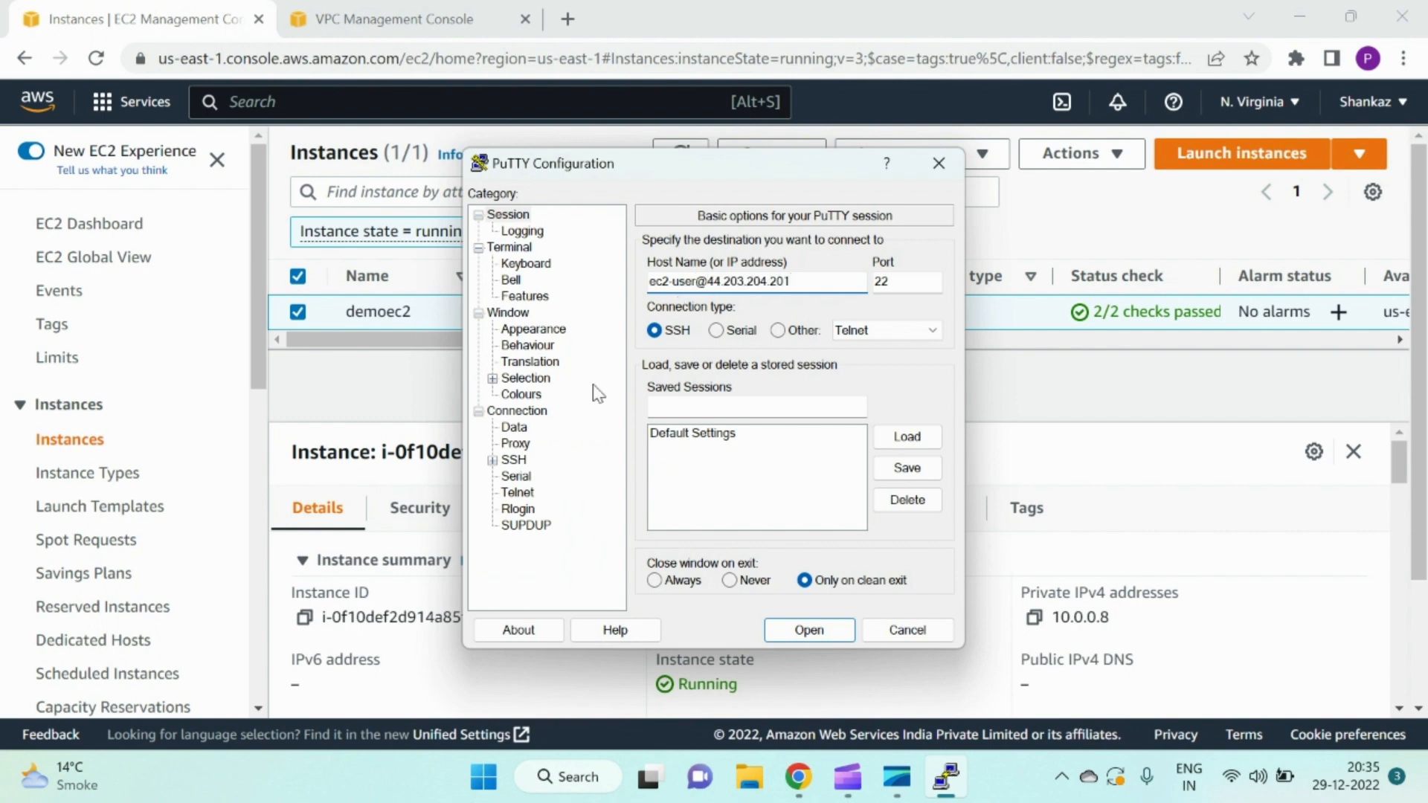
Choose the demokey private key from Downloads for SSH authentication, open the connection, and accept the server's host key
{"action": "left_click", "coordinate": [492, 460]}
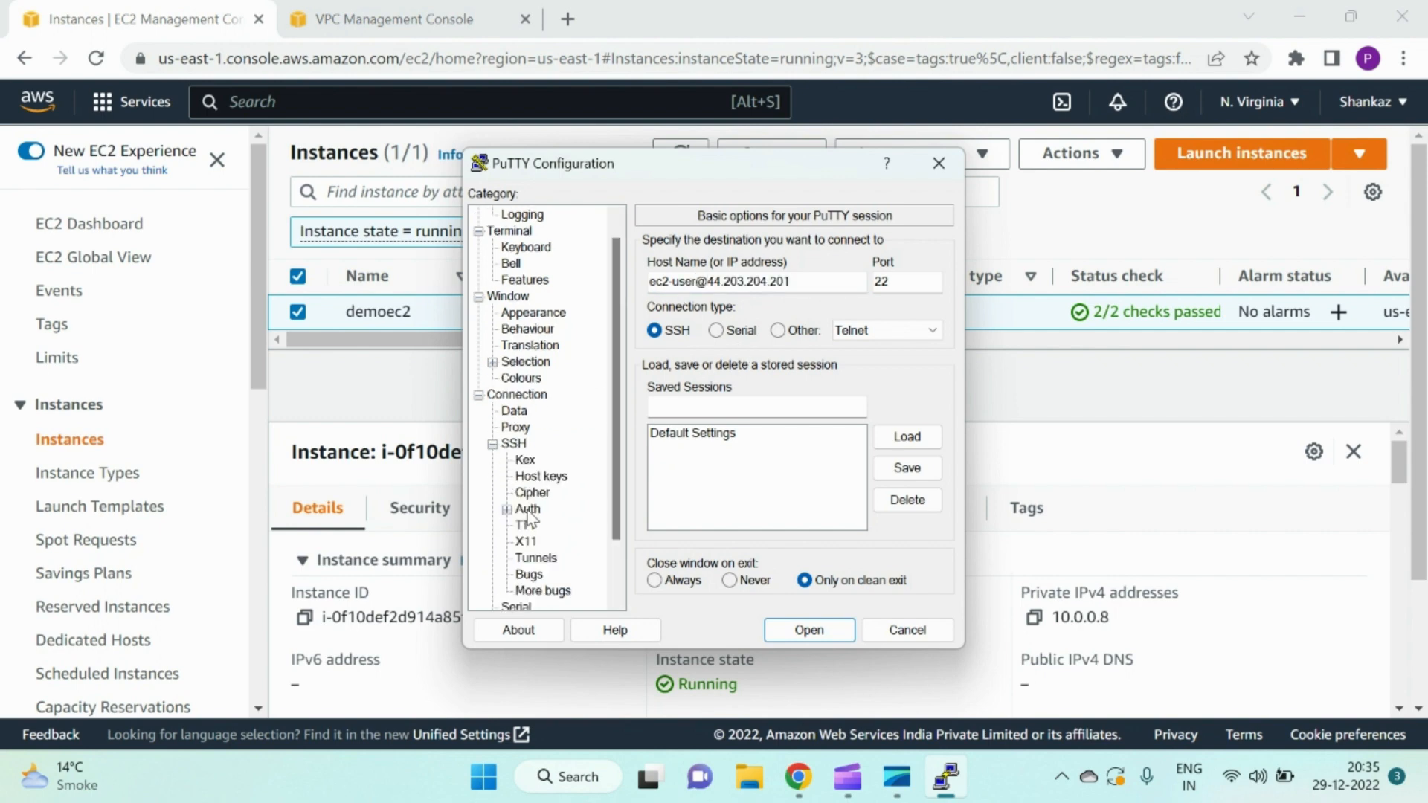
{"action": "left_click", "coordinate": [527, 509]}
{"action": "left_click", "coordinate": [911, 497]}
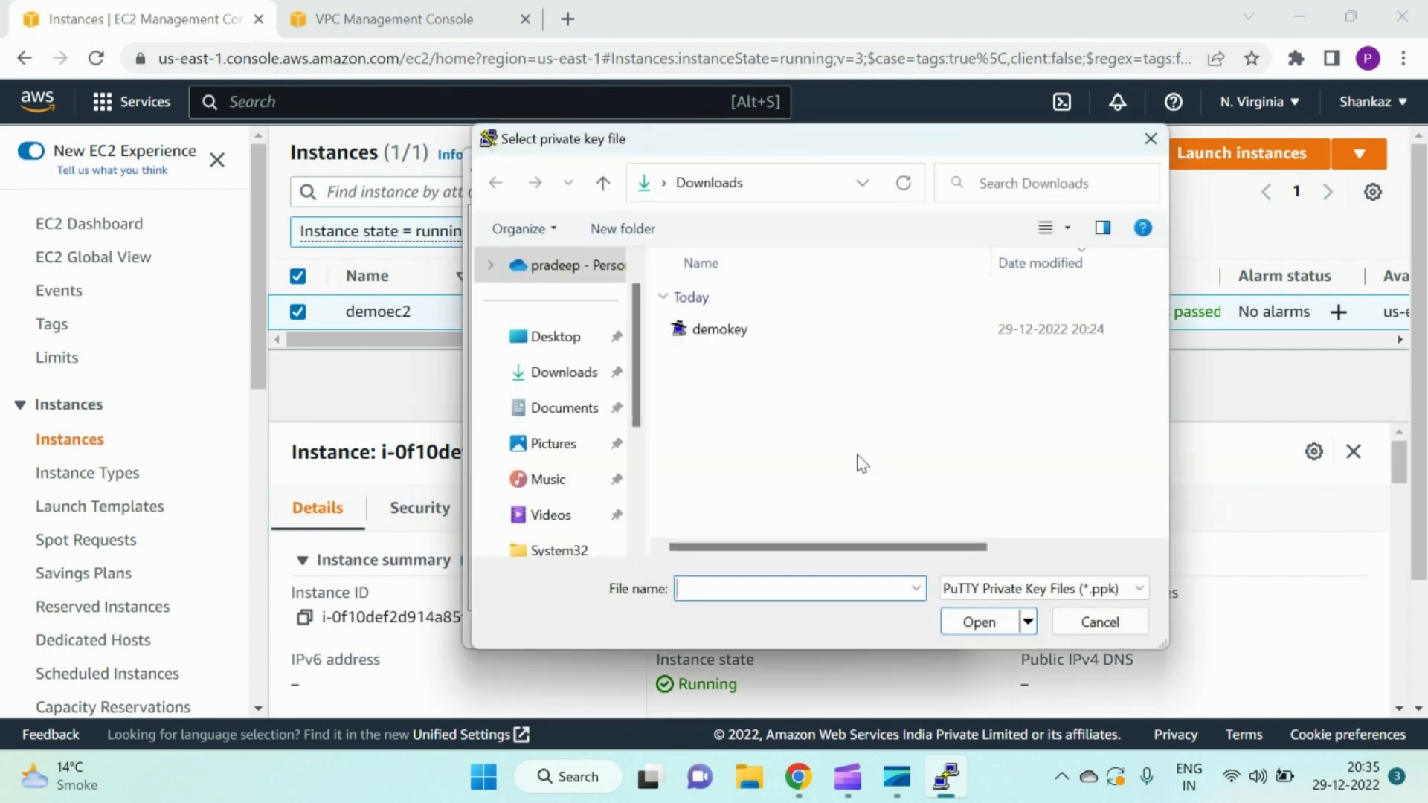
{"action": "double_click", "coordinate": [730, 332]}
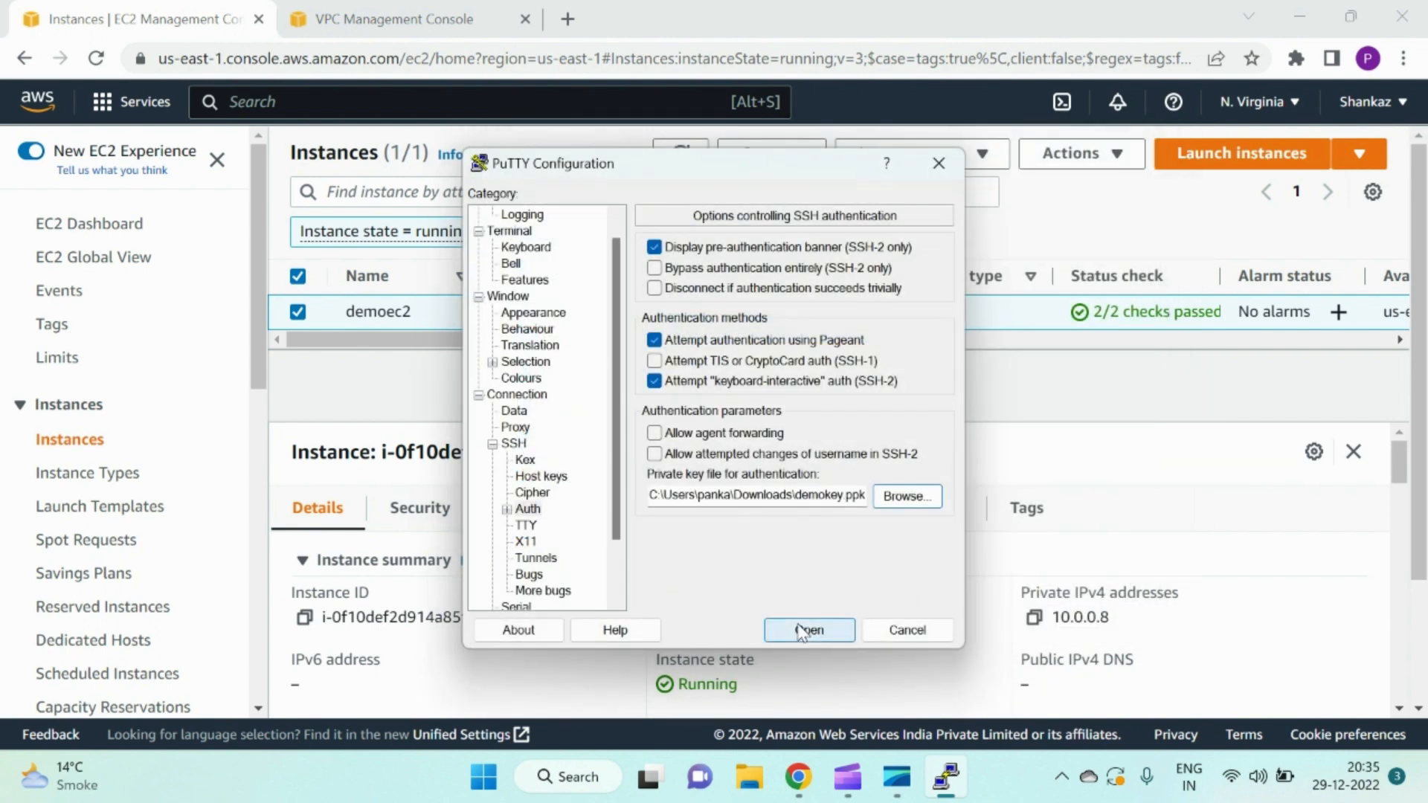
{"action": "left_click", "coordinate": [801, 633]}
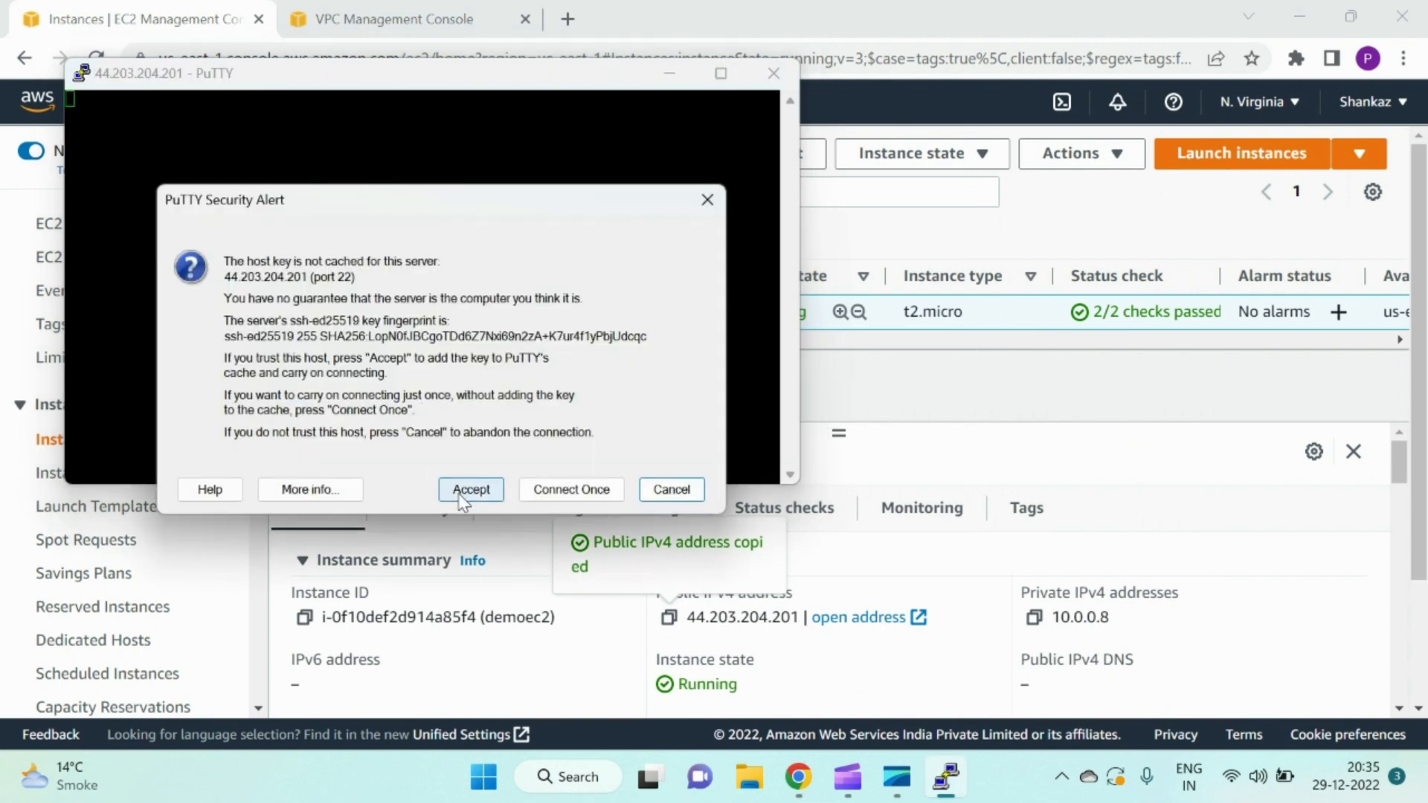
{"action": "left_click", "coordinate": [464, 495]}
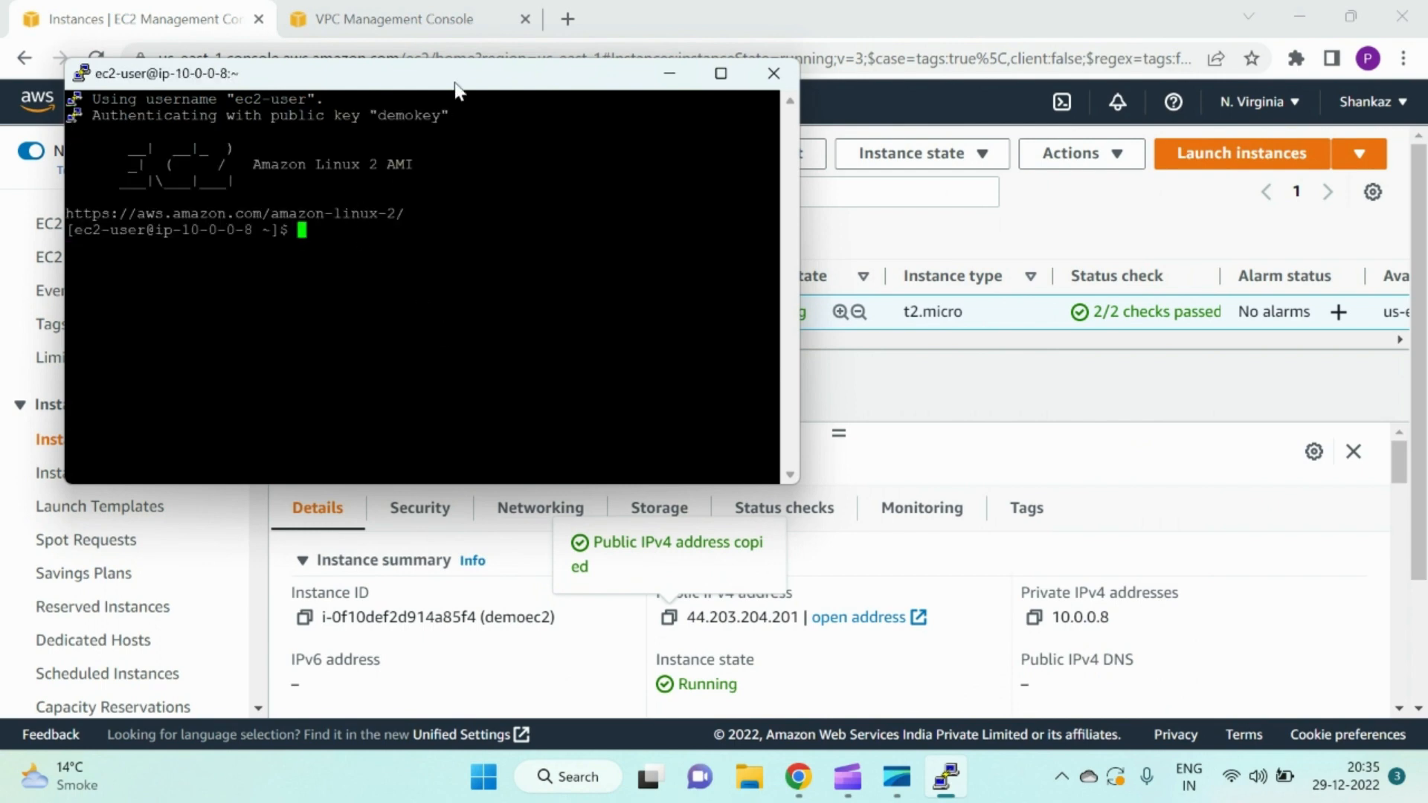
{"action": "left_click_drag", "start_coordinate": [453, 85], "coordinate": [826, 115]}
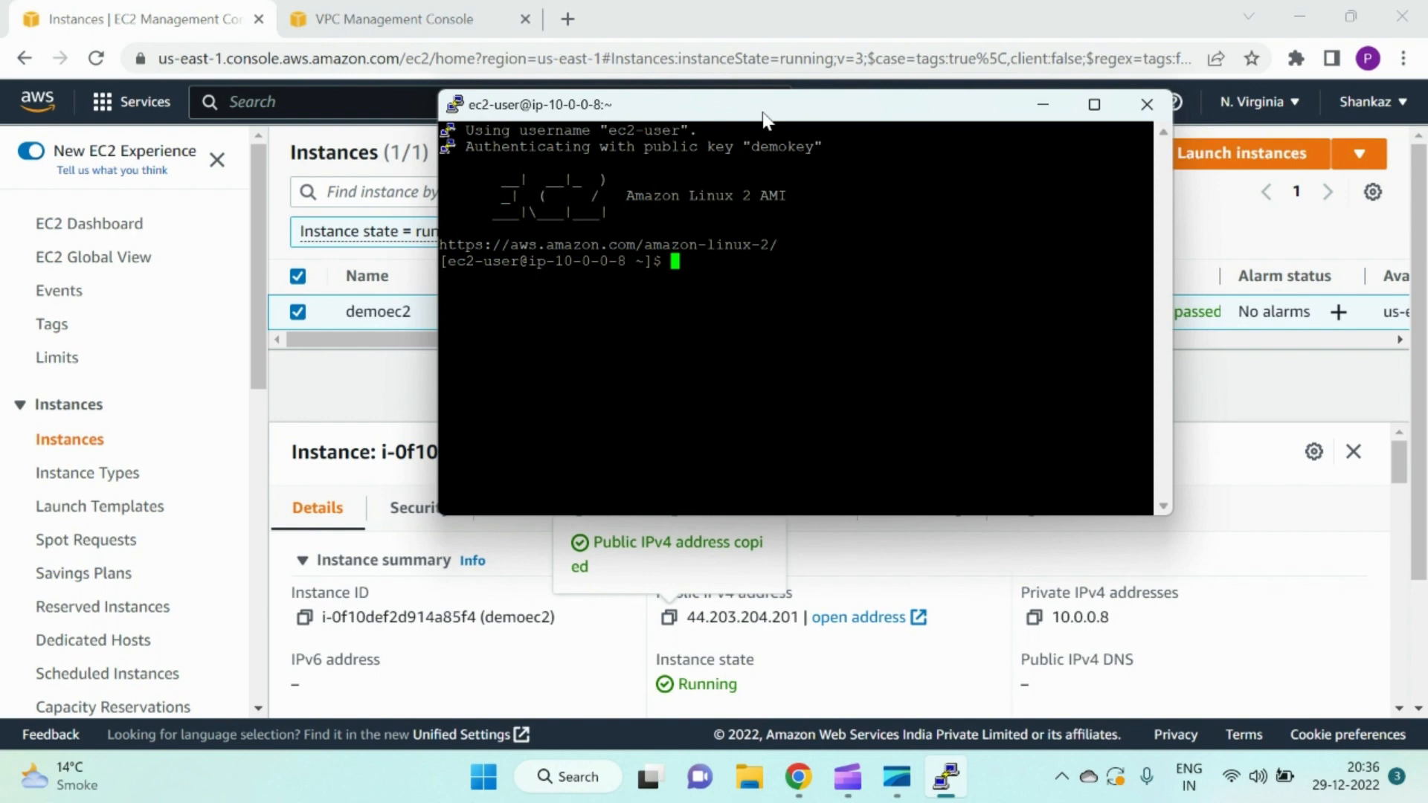
Switch to the VPC console in the browser and open the form for creating a NAT gateway
{"action": "left_click", "coordinate": [446, 20]}
{"action": "left_click", "coordinate": [257, 708]}
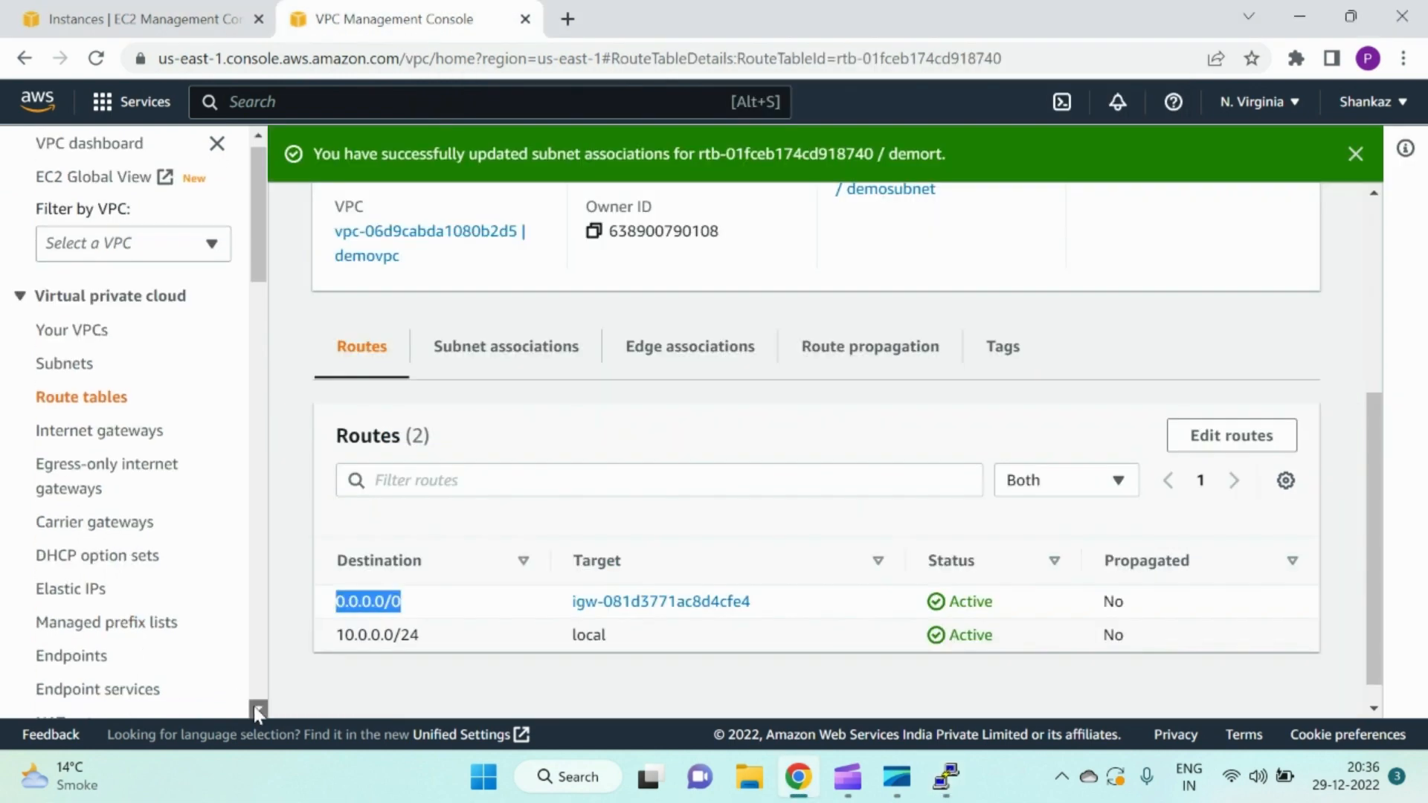
{"action": "scroll", "coordinate": [258, 708], "scroll_direction": "down", "scroll_amount": 2}
{"action": "left_click", "coordinate": [119, 605]}
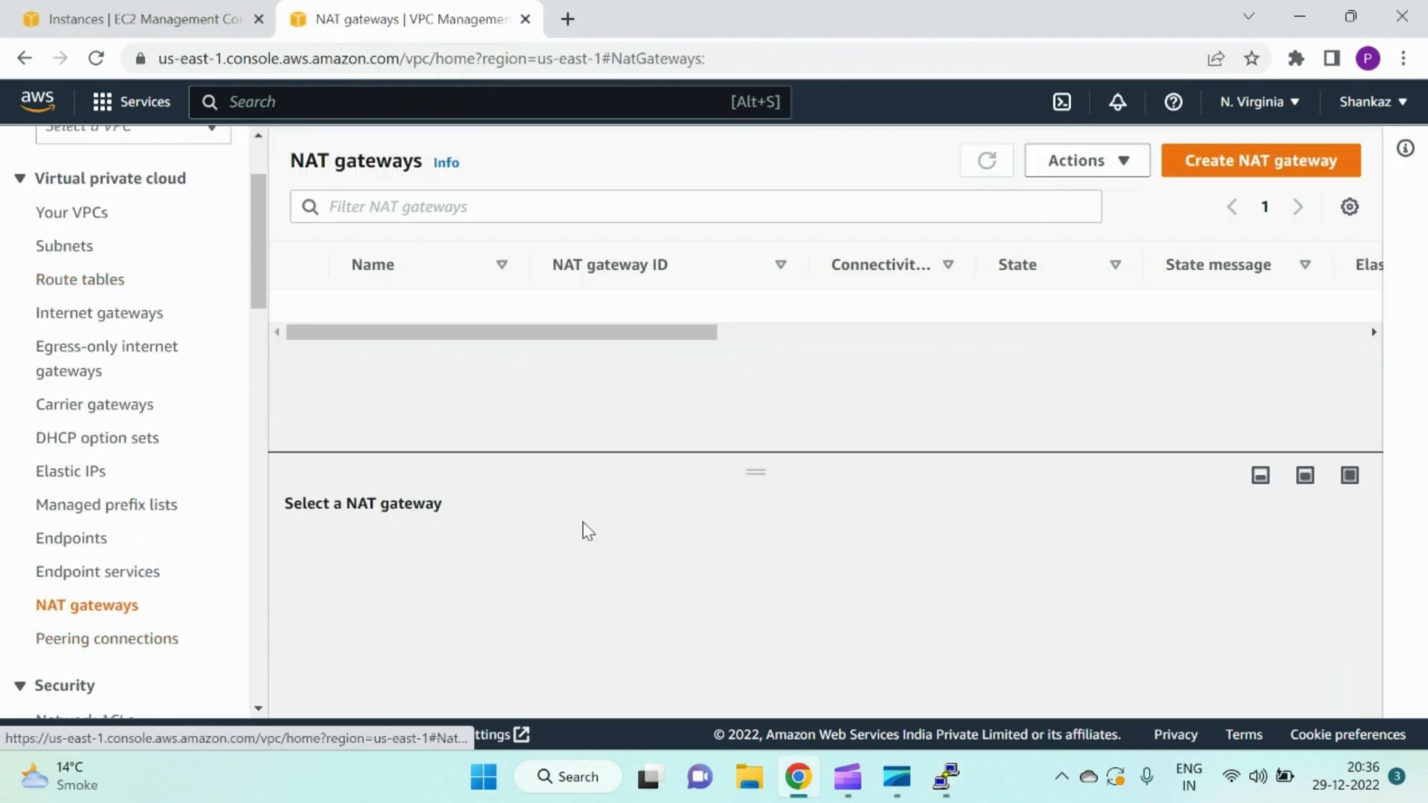
{"action": "left_click", "coordinate": [1201, 160]}
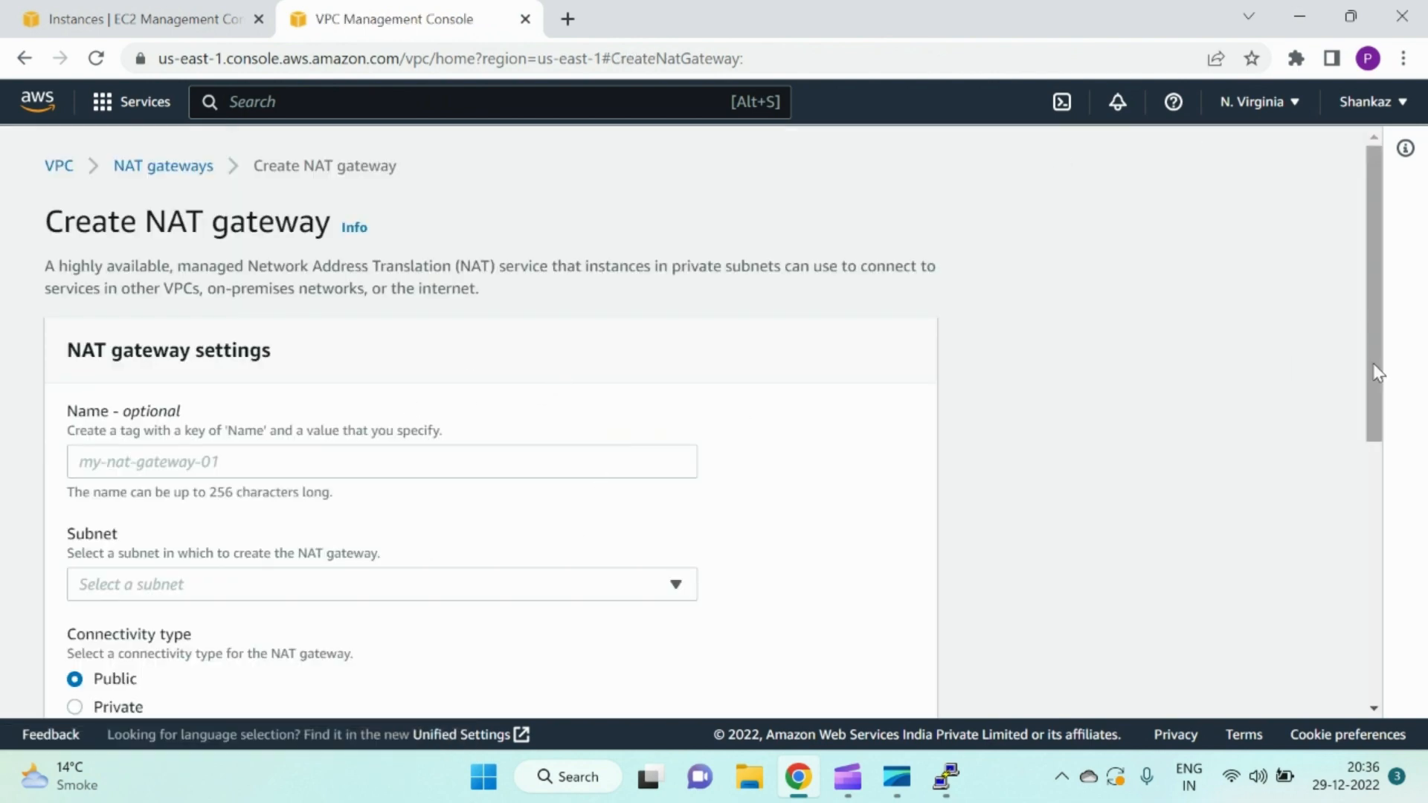
Name the NAT gateway demong, select demosubnet as its subnet, and check for available Elastic IPs
{"action": "left_click_drag", "start_coordinate": [1372, 364], "coordinate": [1383, 476]}
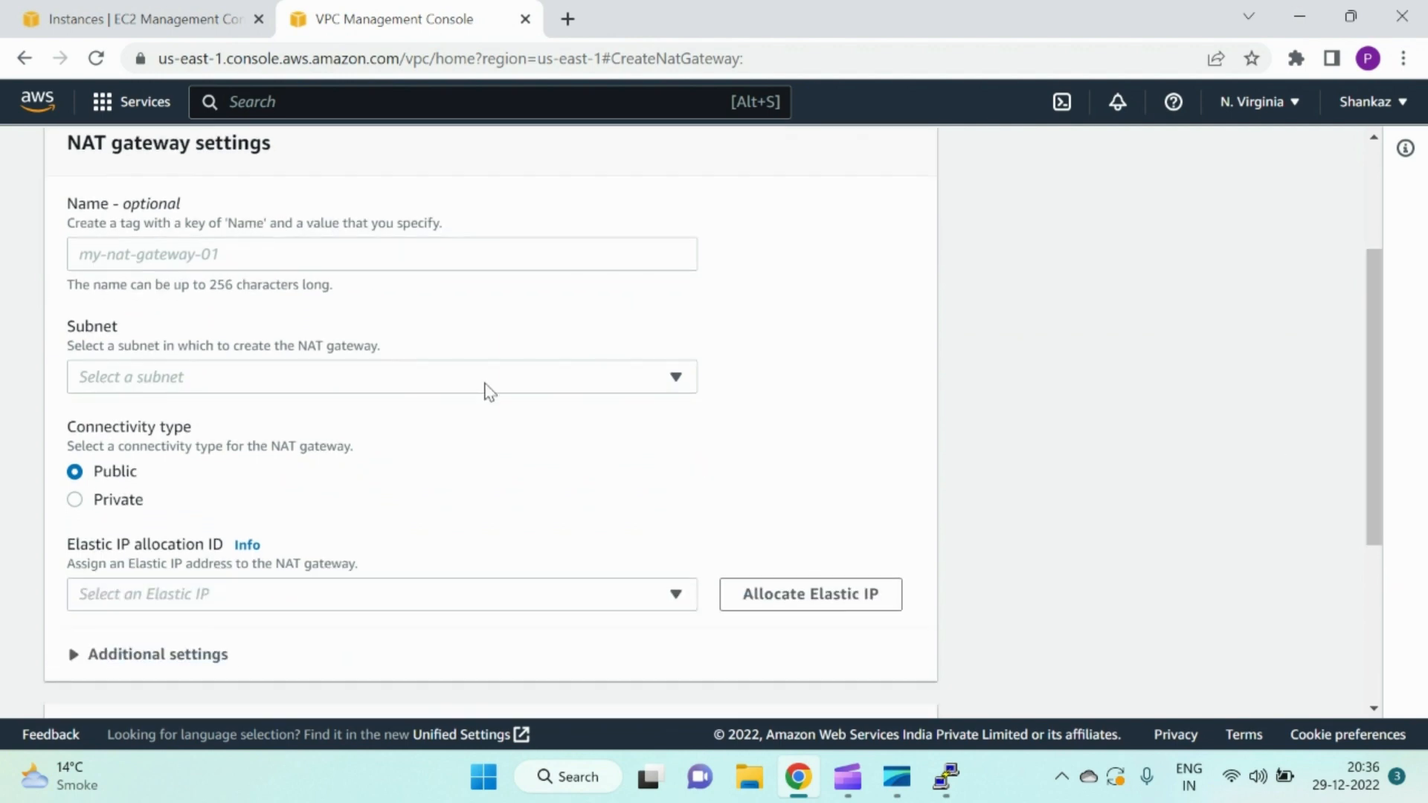
{"action": "left_click", "coordinate": [388, 250]}
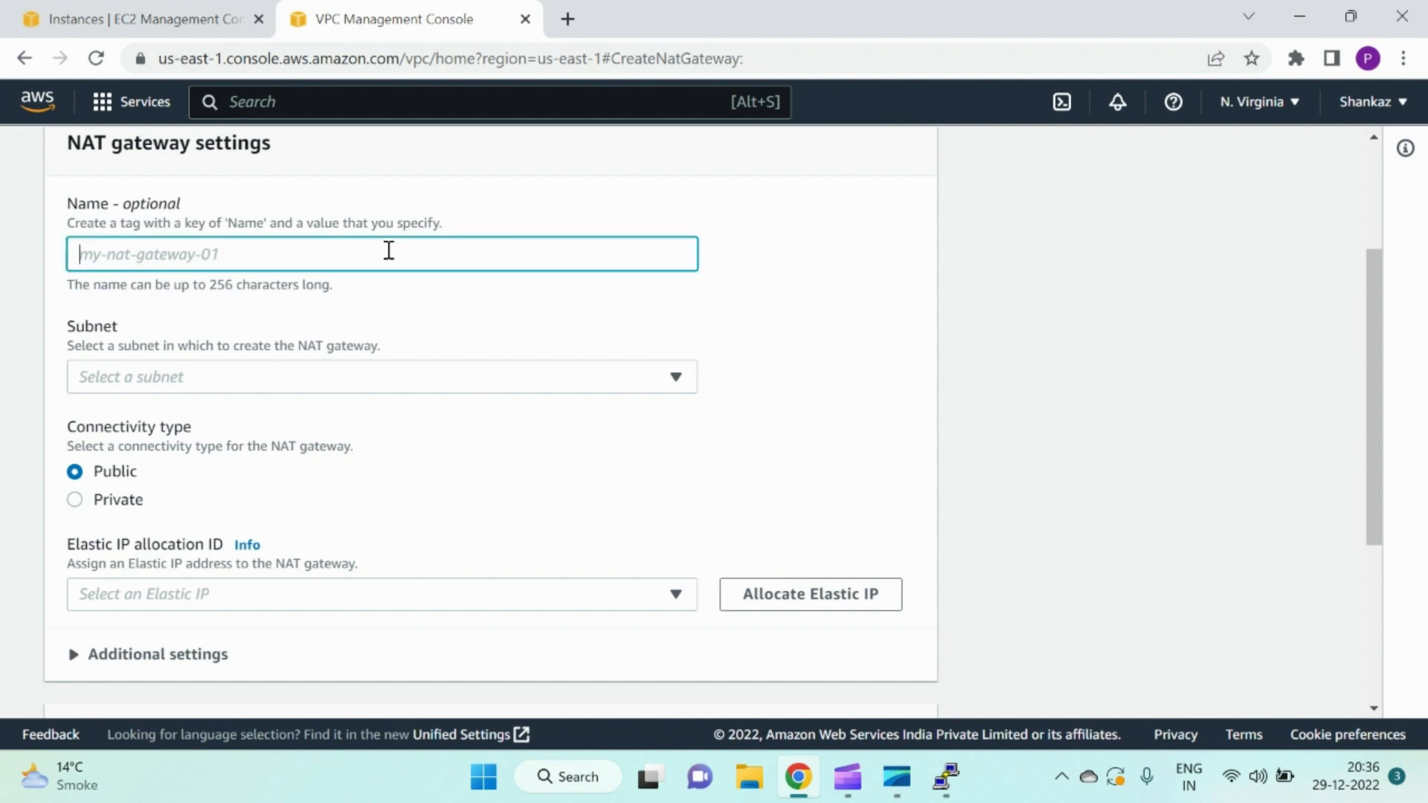
{"action": "type", "text": "demo"}
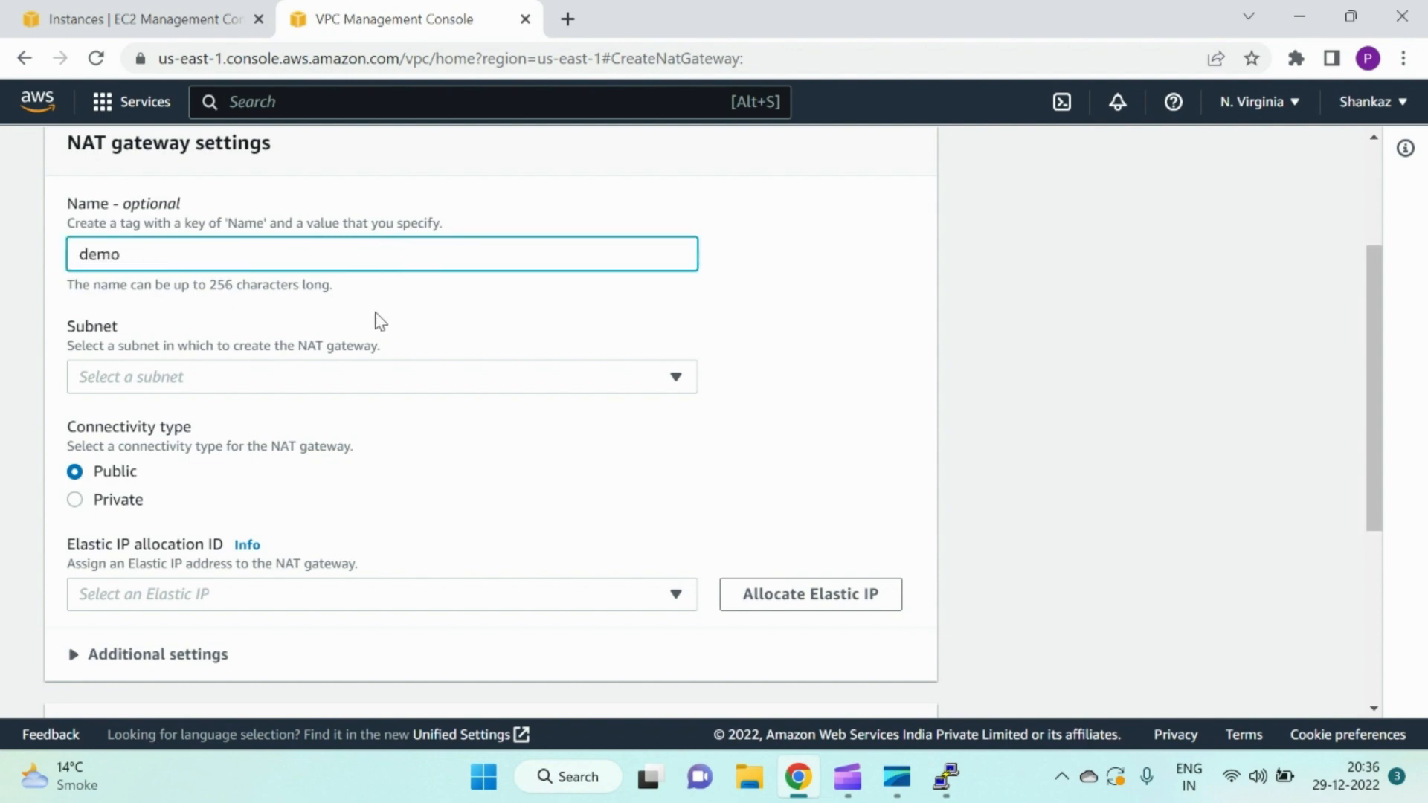
{"action": "type", "text": "v"}
{"action": "key", "text": "BackSpace"}
{"action": "type", "text": "ng"}
{"action": "left_click", "coordinate": [449, 387]}
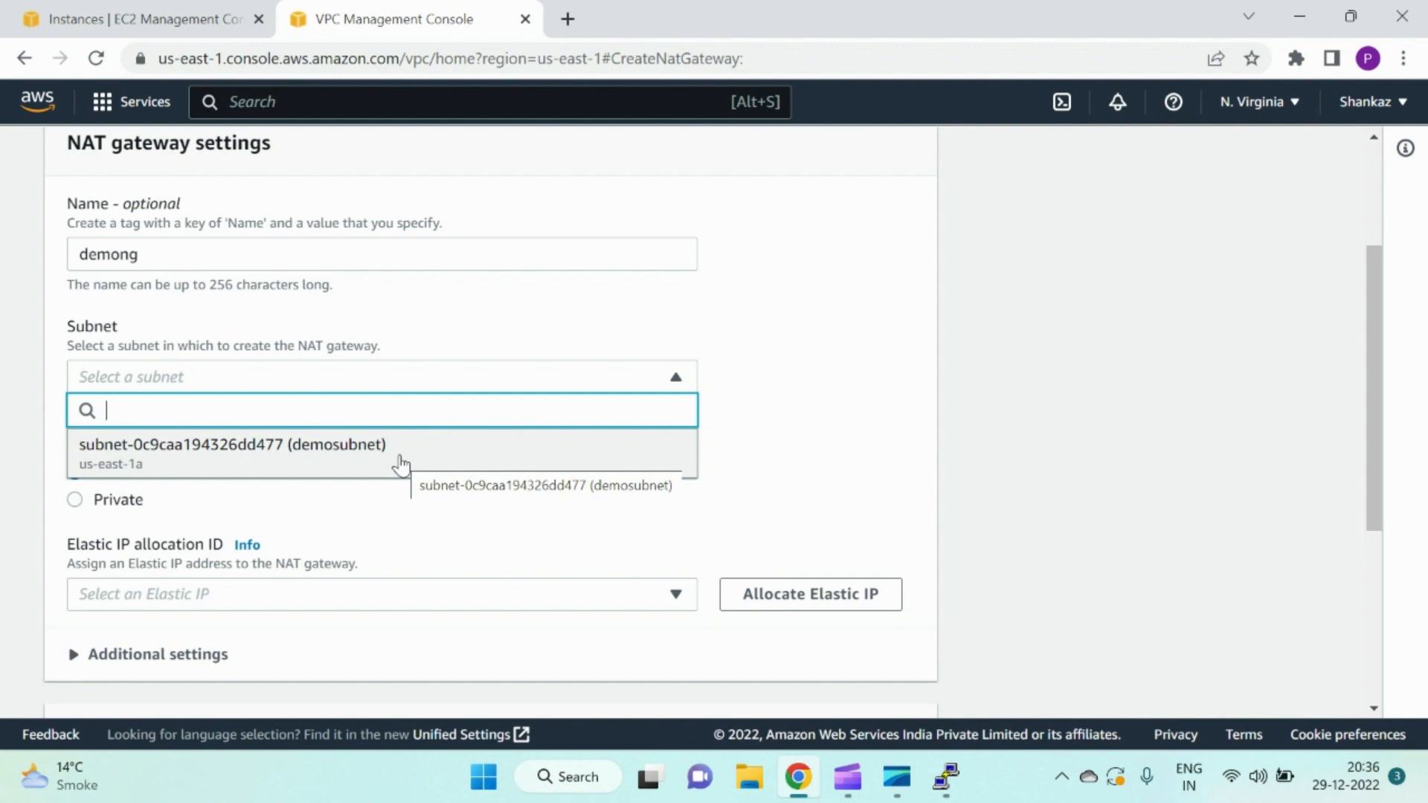
{"action": "left_click", "coordinate": [400, 463]}
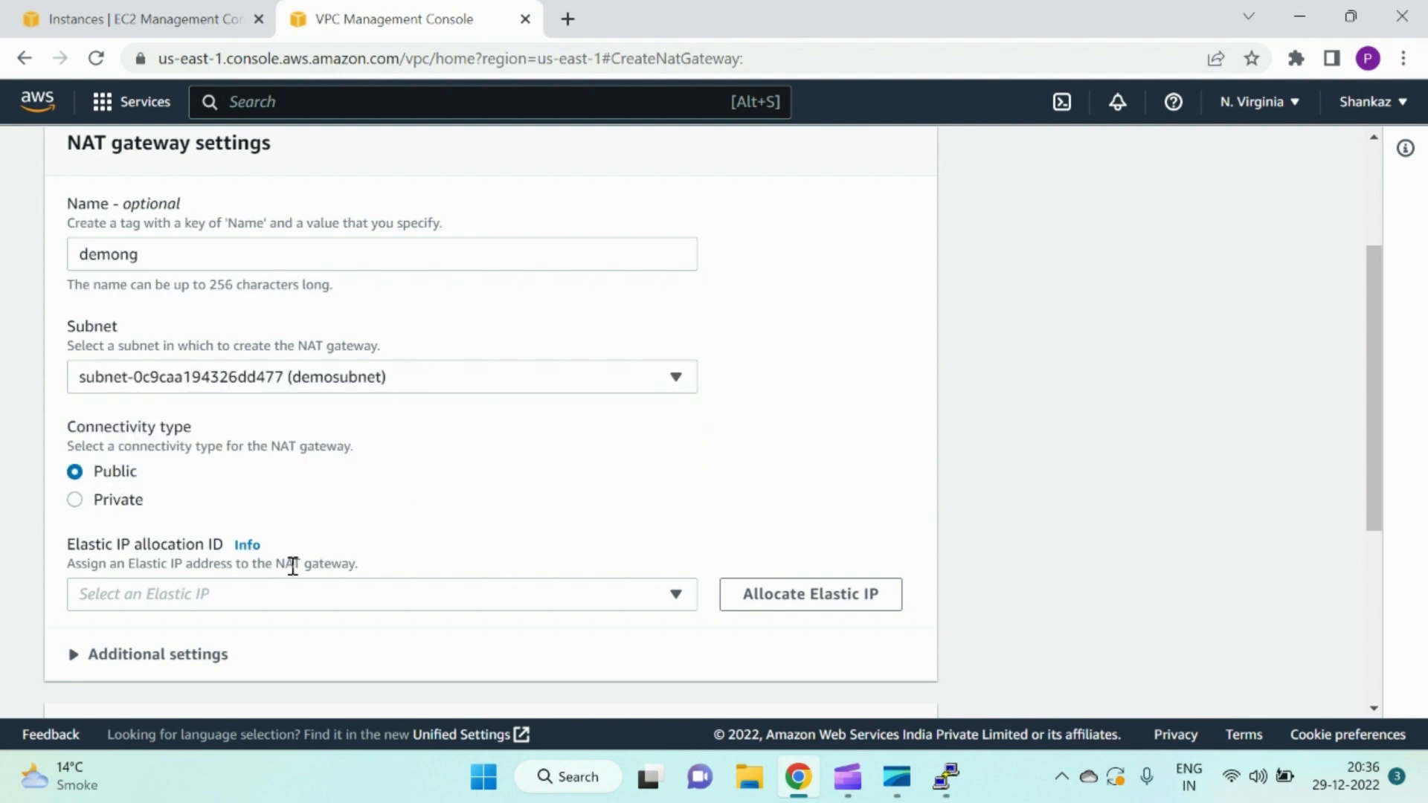
{"action": "left_click", "coordinate": [344, 600]}
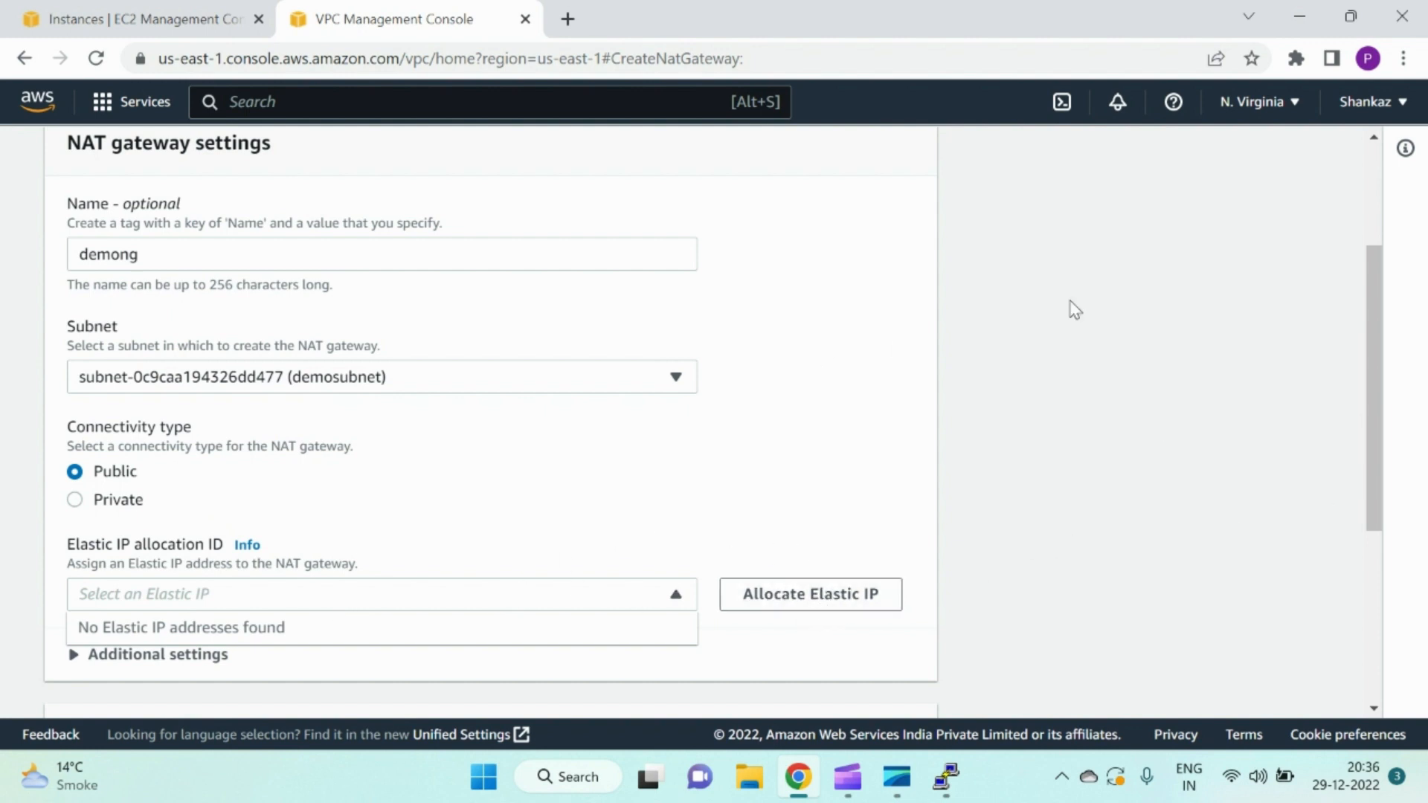
Read the NAT gateway description, and leave the creation form for the VPC dashboard
{"action": "left_click", "coordinate": [1377, 386]}
{"action": "left_click_drag", "start_coordinate": [1378, 386], "coordinate": [1249, 176]}
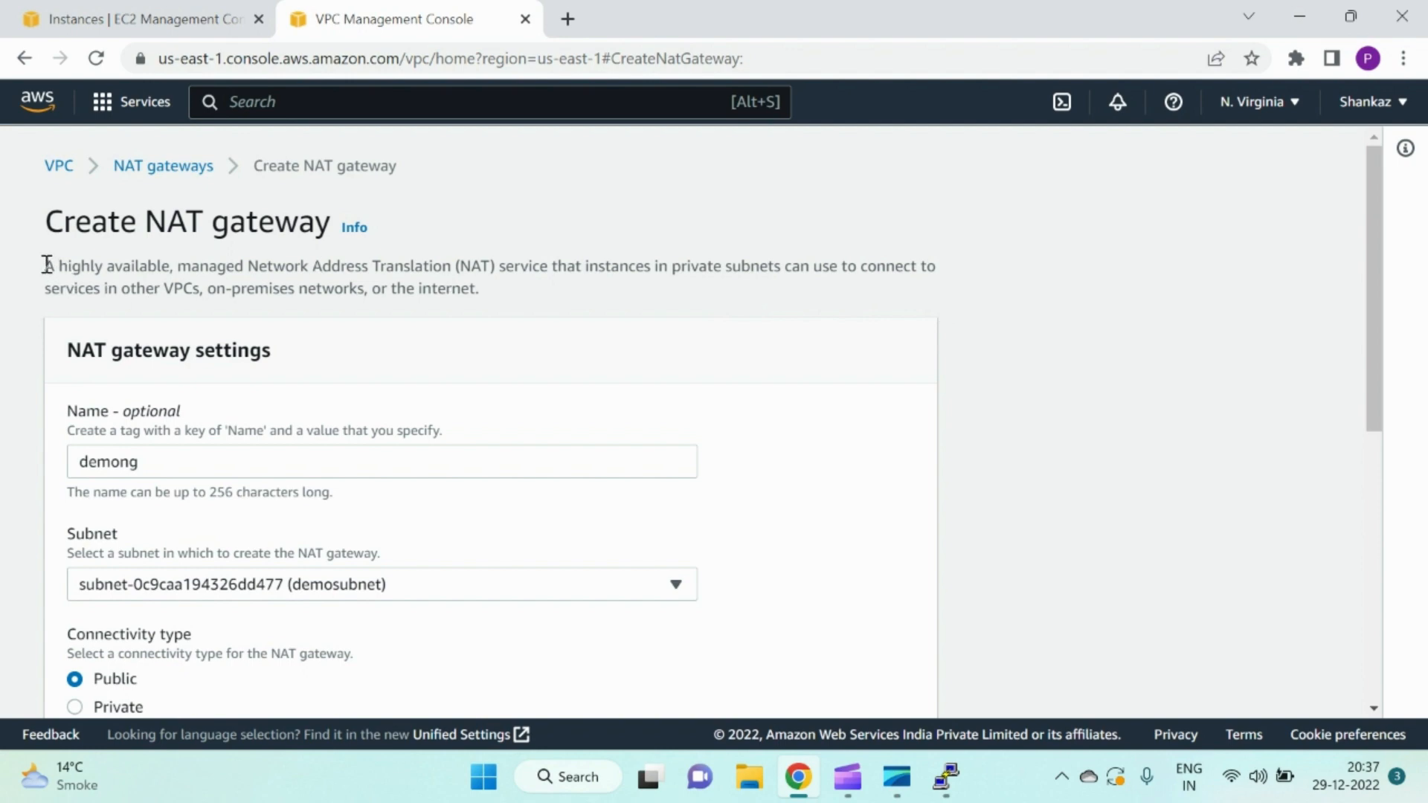
{"action": "left_click_drag", "start_coordinate": [48, 265], "coordinate": [497, 300]}
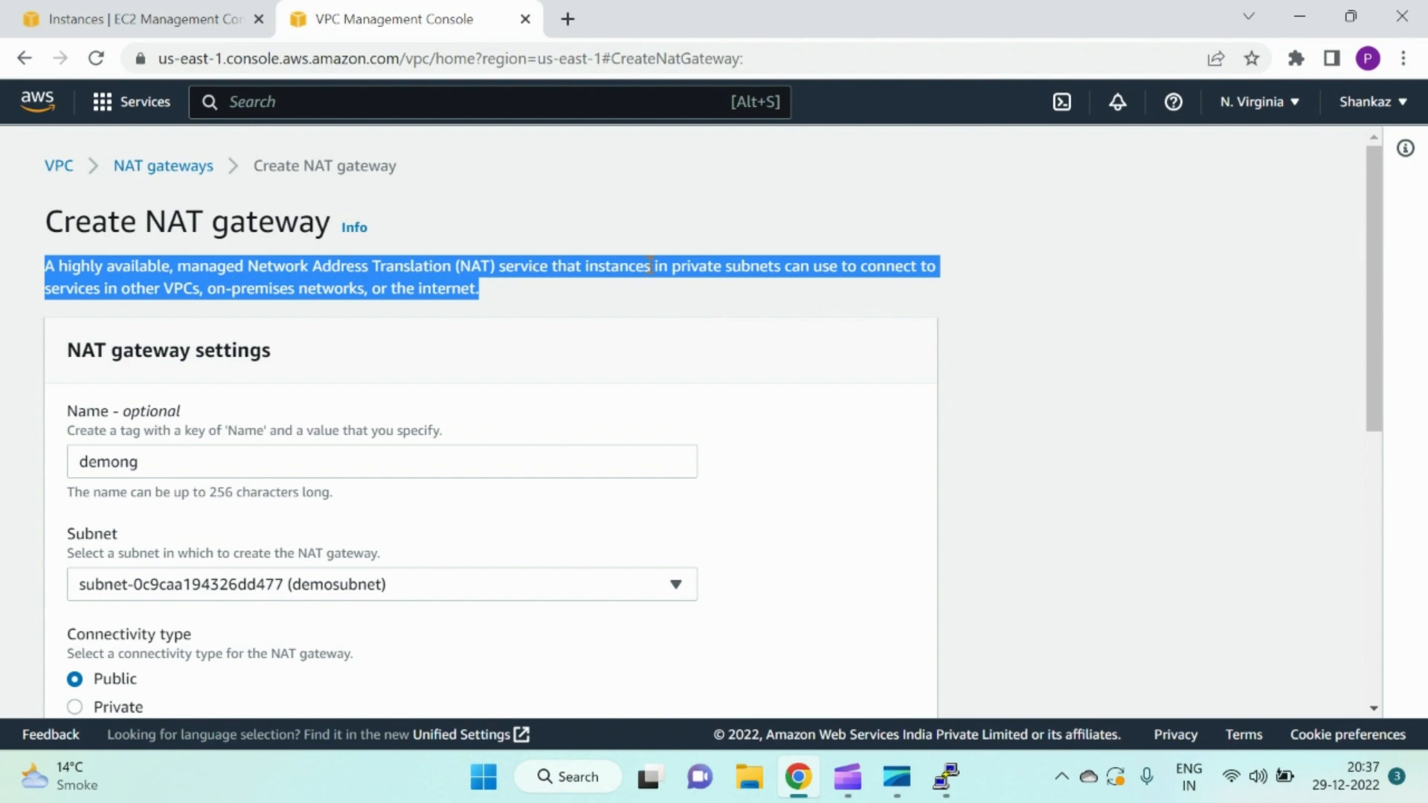
{"action": "left_click", "coordinate": [788, 275]}
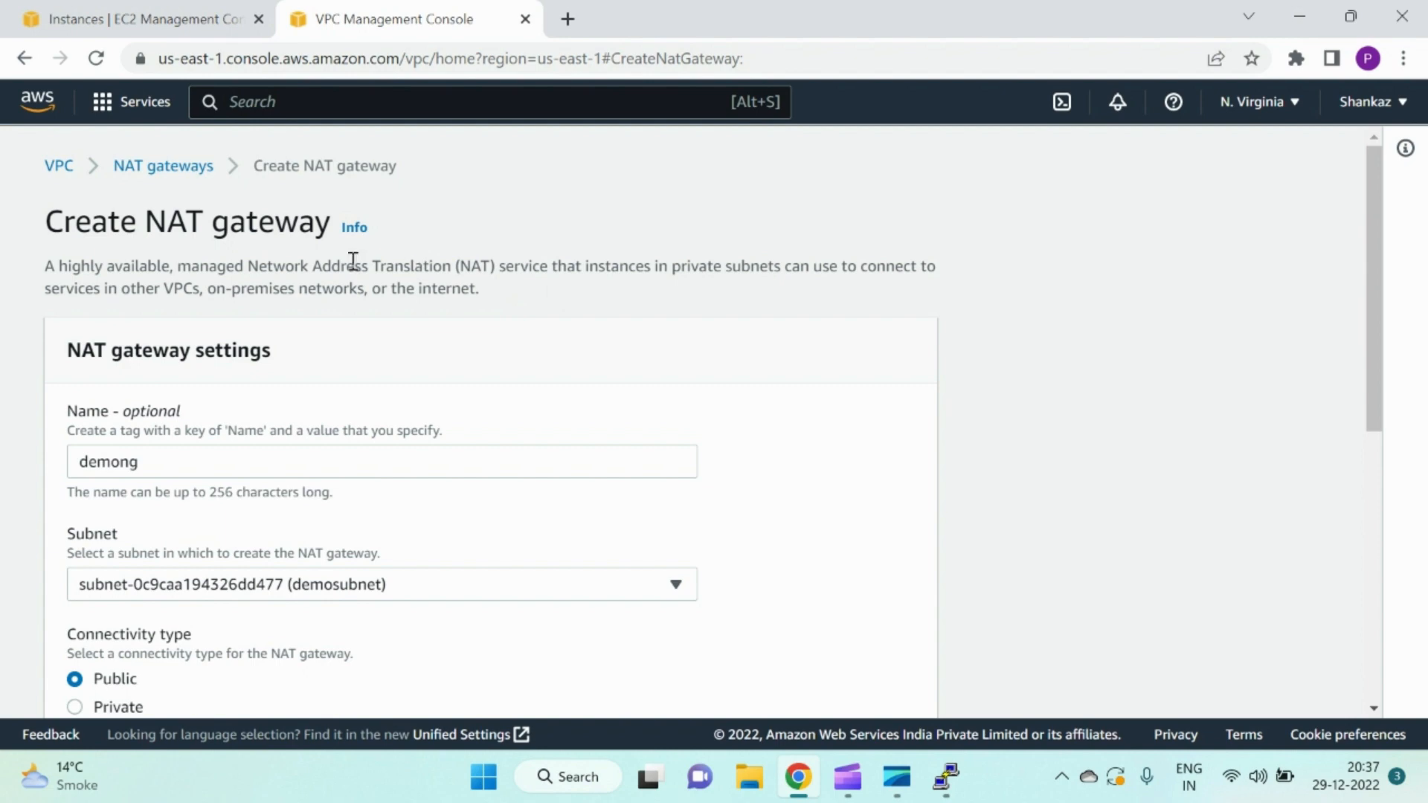
{"action": "left_click", "coordinate": [56, 167]}
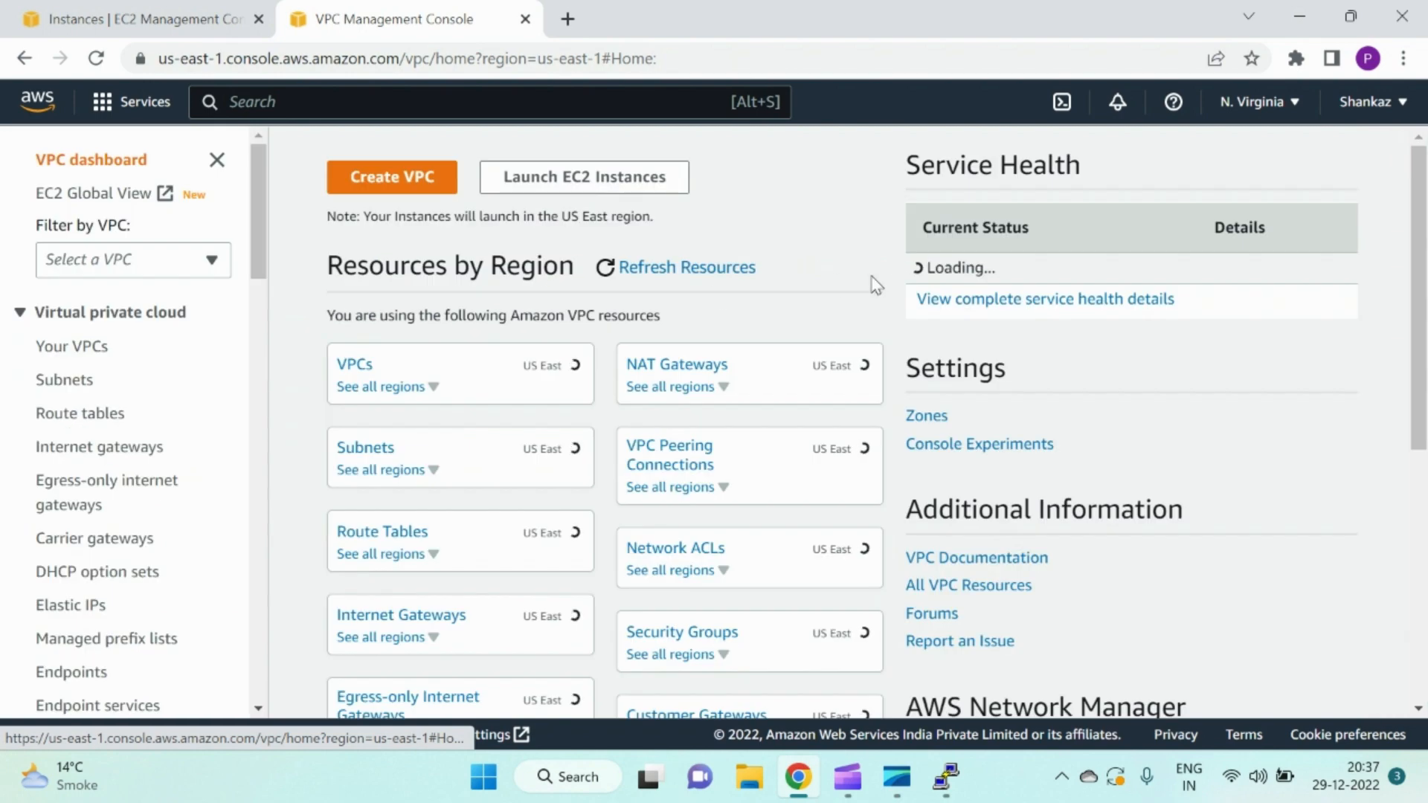